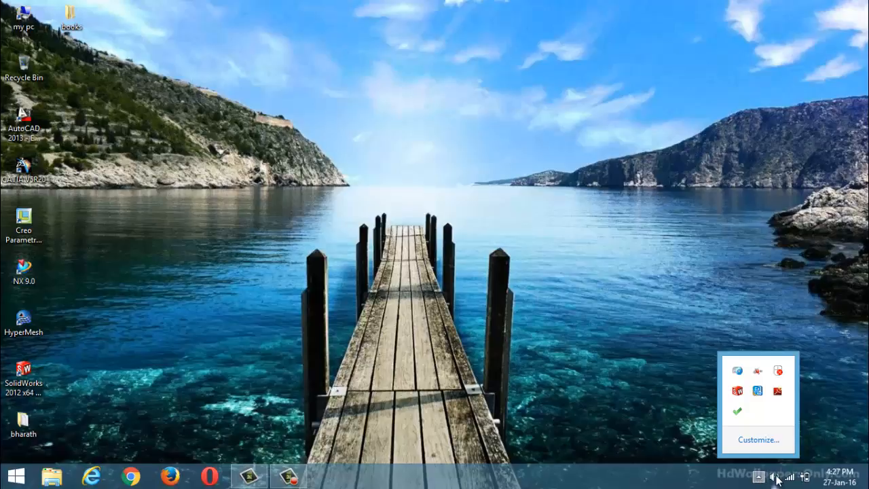
- Launch AutoCAD 2013 from the desktop
click(775, 477)
click(693, 478)
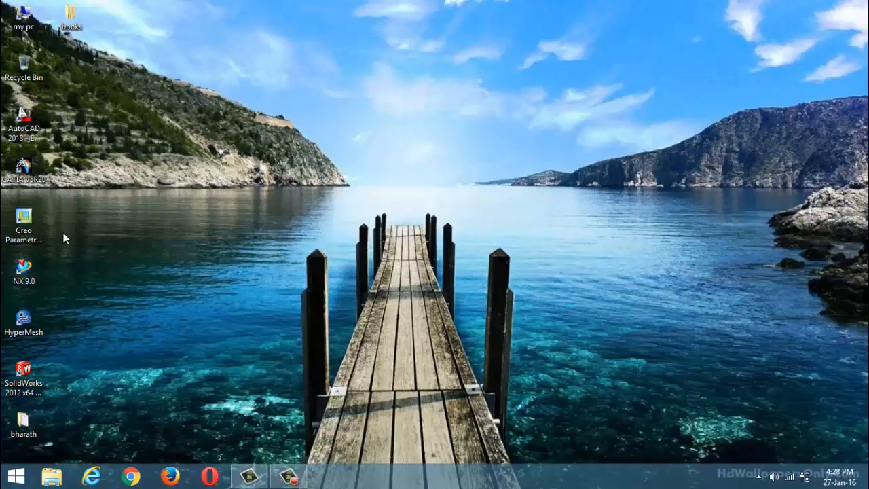
double_click(27, 130)
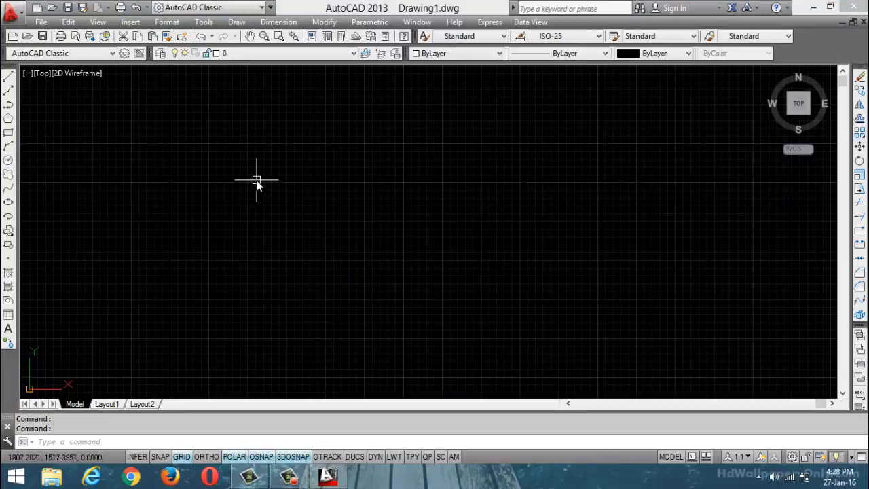
- Draw a small rectangle above and to the right of the origin, with its upper-left corner at about 39, 36
scroll(426, 262, down, 6)
scroll(336, 304, up, 5)
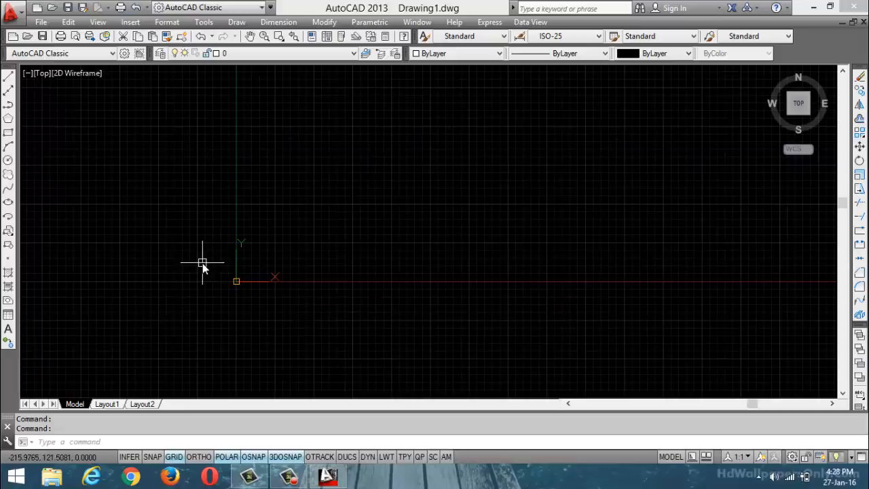
scroll(201, 263, up, 5)
scroll(367, 353, up, 5)
scroll(297, 338, up, 3)
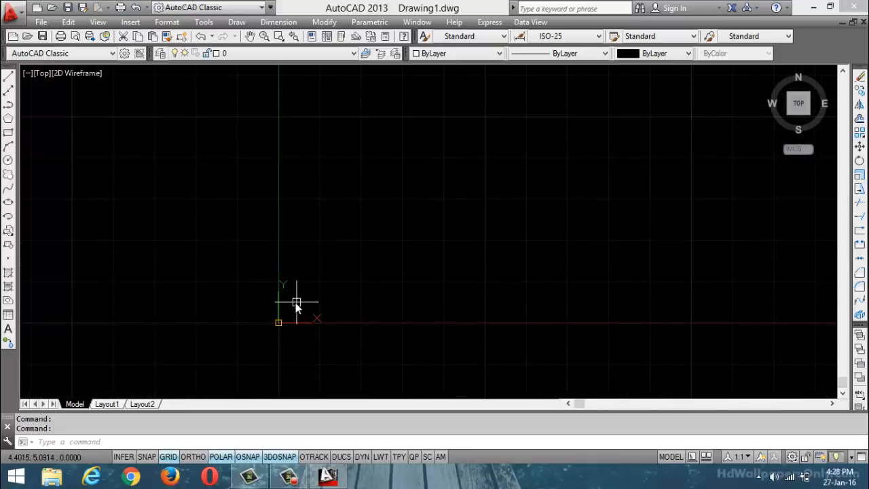
scroll(297, 302, down, 5)
scroll(326, 292, up, 4)
middle_drag(335, 314, 207, 335)
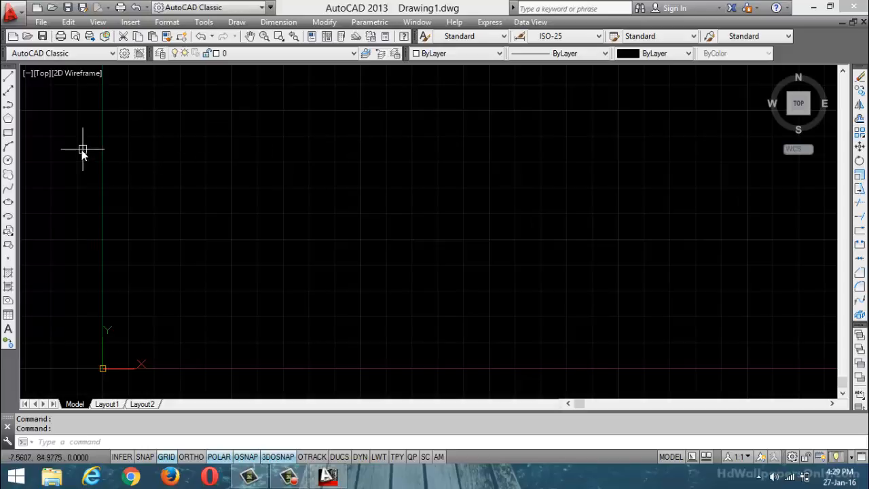
click(8, 133)
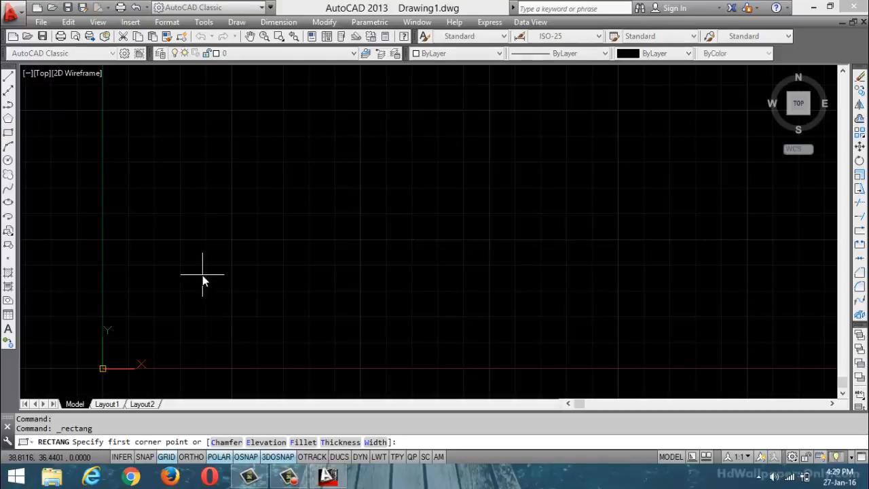
click(202, 275)
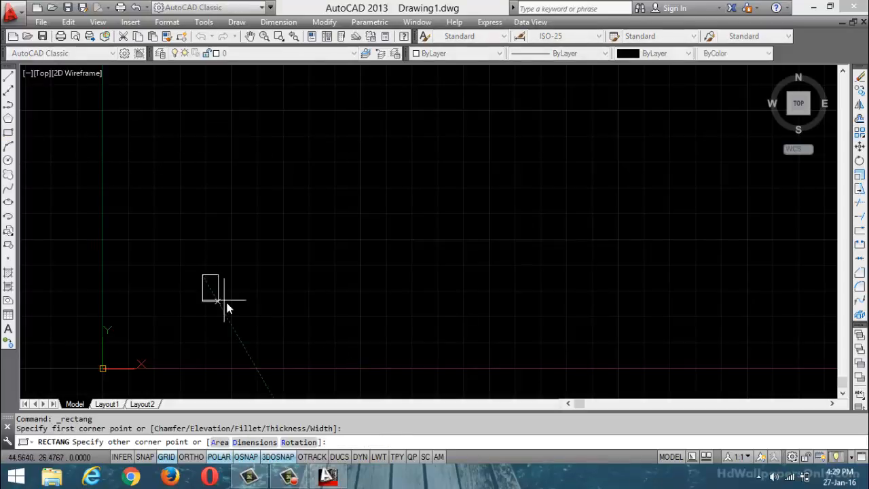
click(266, 324)
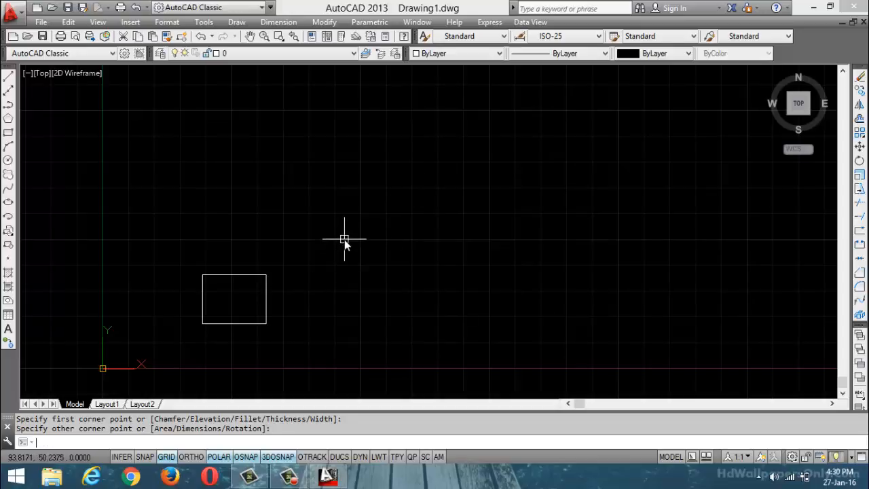
text(AR)
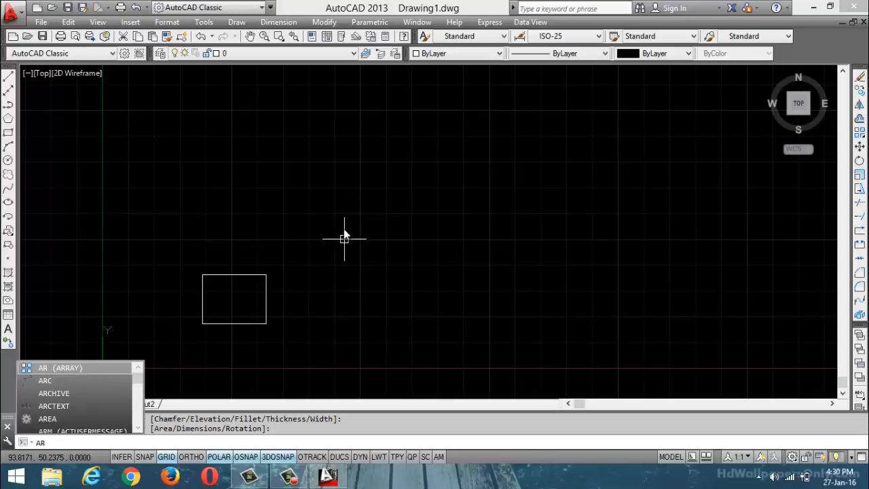
key(Escape)
key(Escape)
key(Escape)
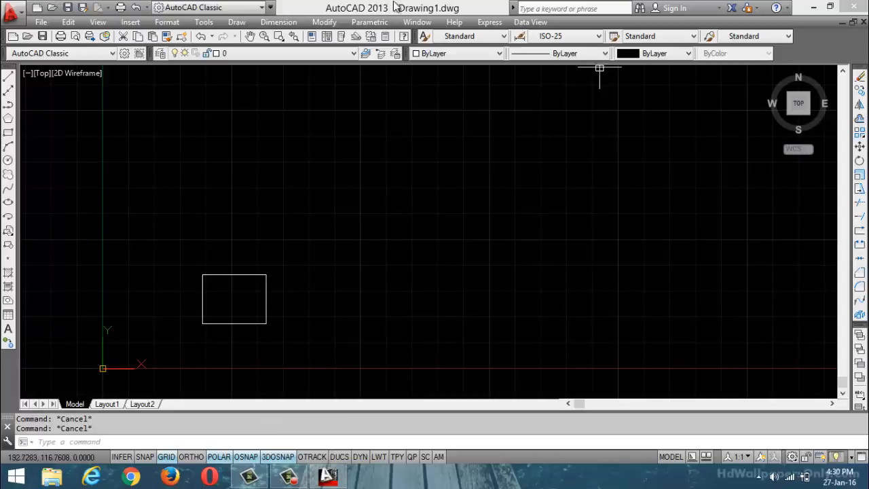
click(324, 21)
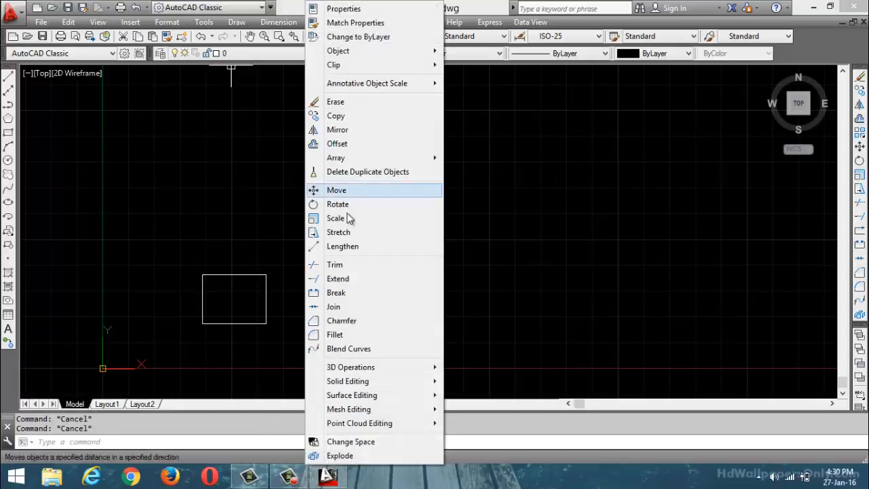
mouse_move(407, 161)
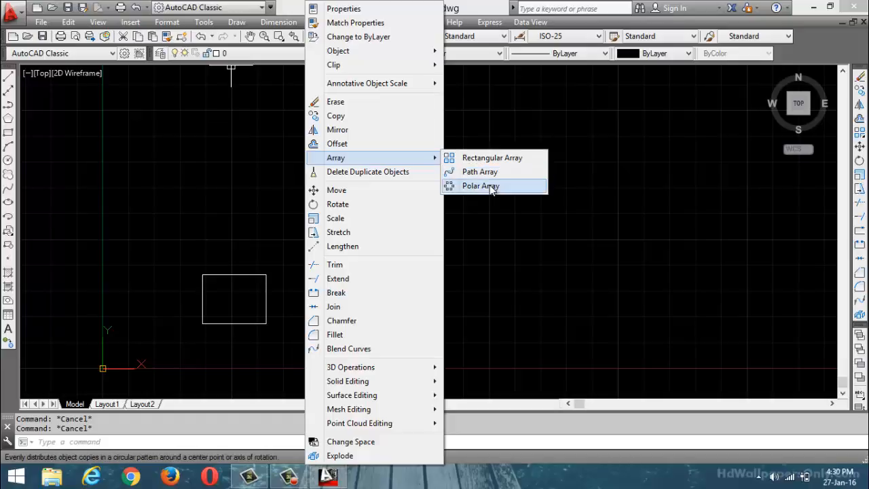
click(520, 255)
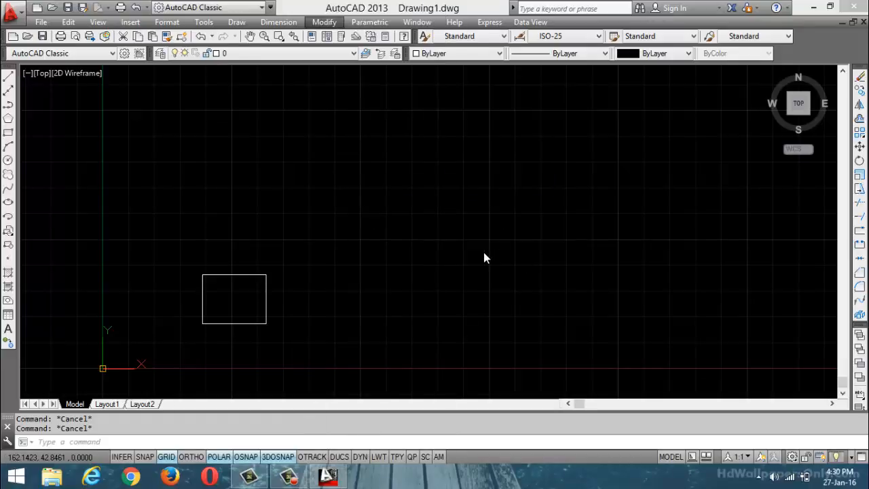
- Try a rectangular array of the rectangle with the default settings, and undo it
click(214, 440)
text(ar)
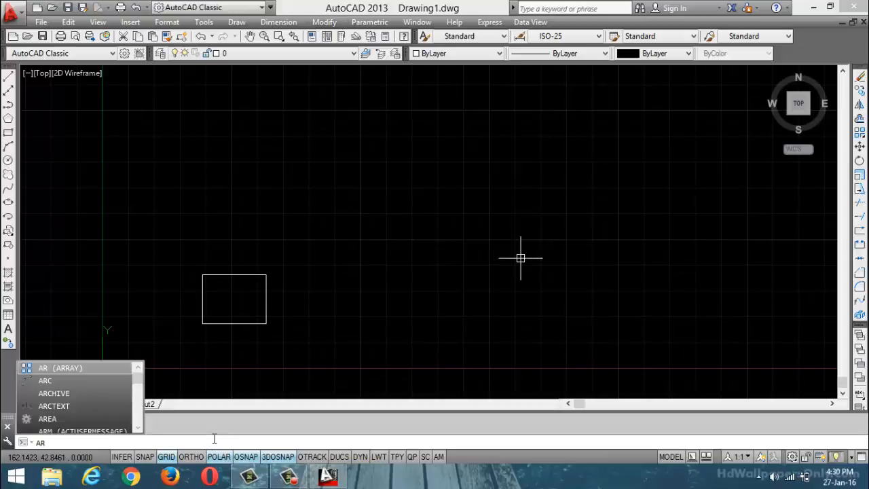
key(Return)
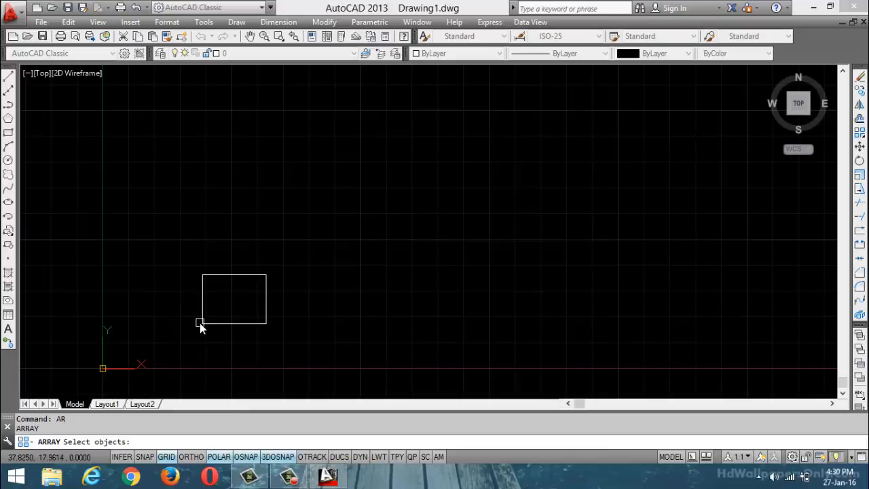
click(238, 323)
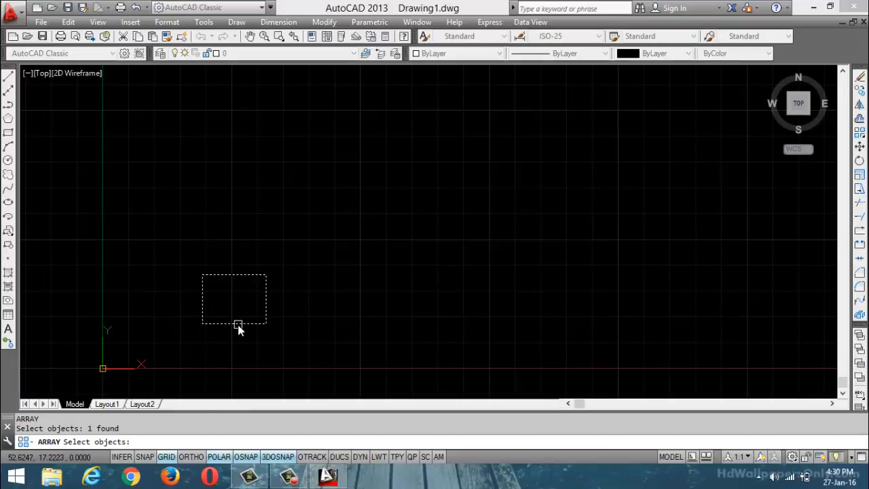
key(Return)
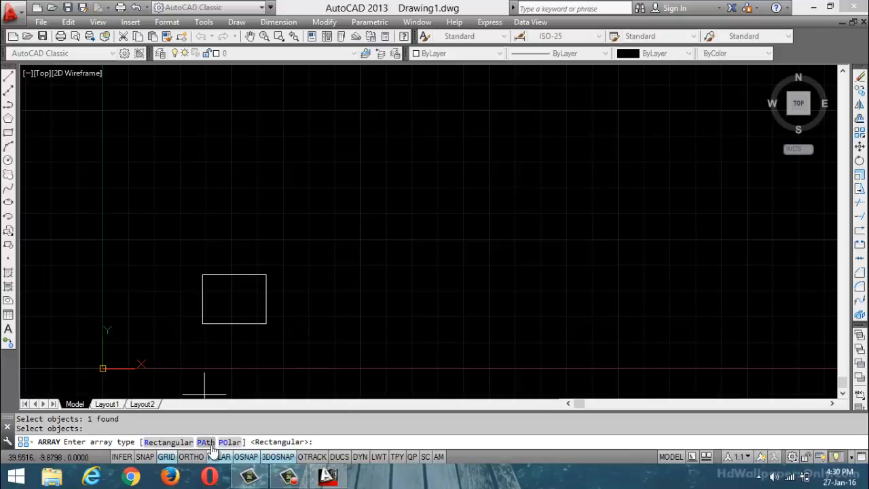
click(168, 443)
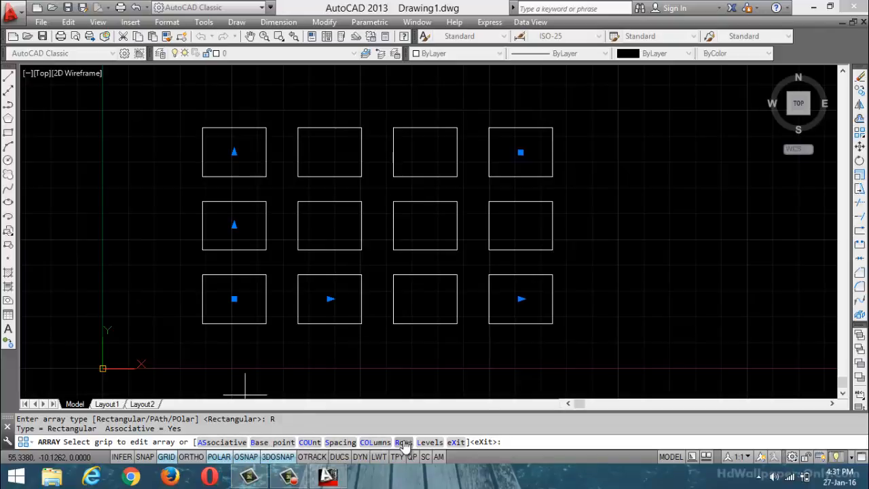
click(455, 442)
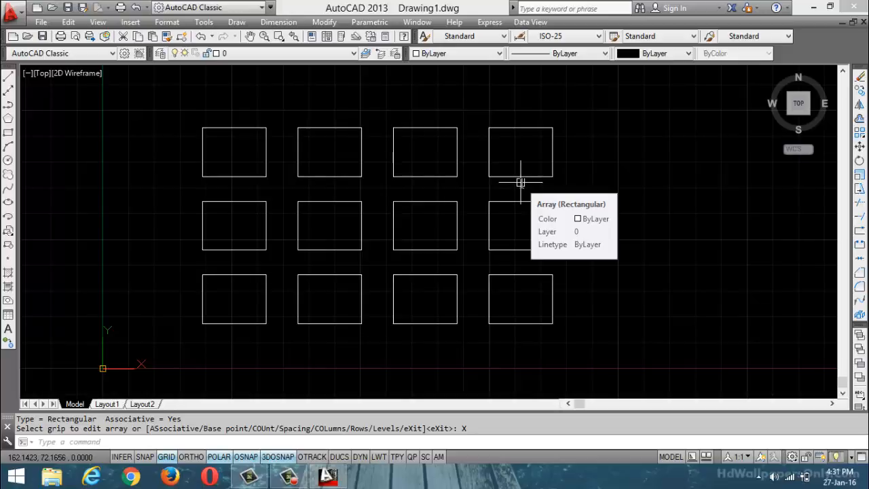
key(ctrl+z)
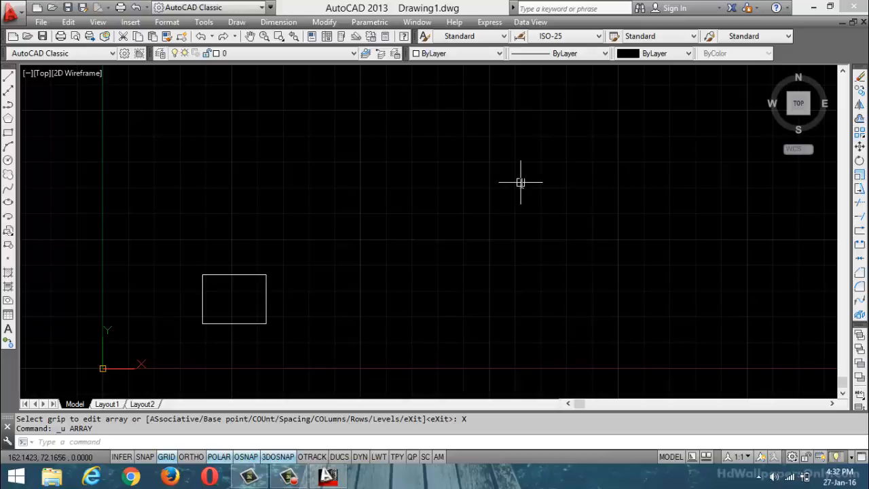
- Start an array of the rectangle using the Rectangular array type
text(ar)
key(Return)
click(234, 323)
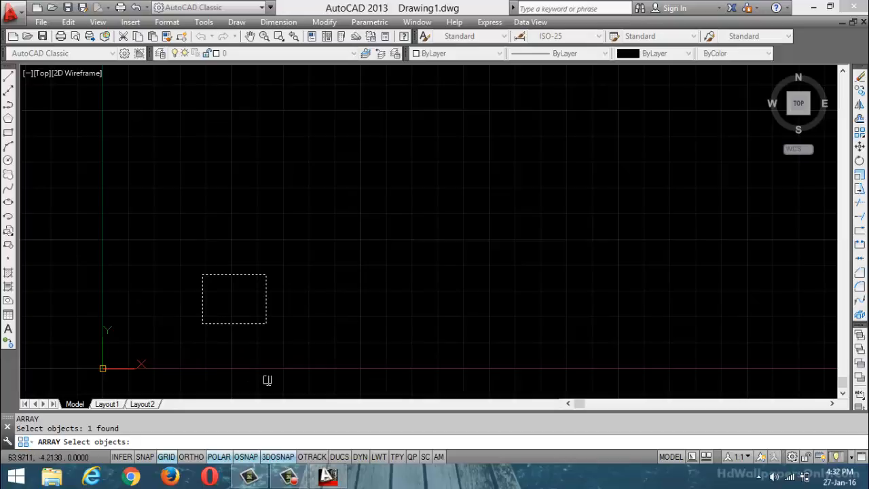
key(Return)
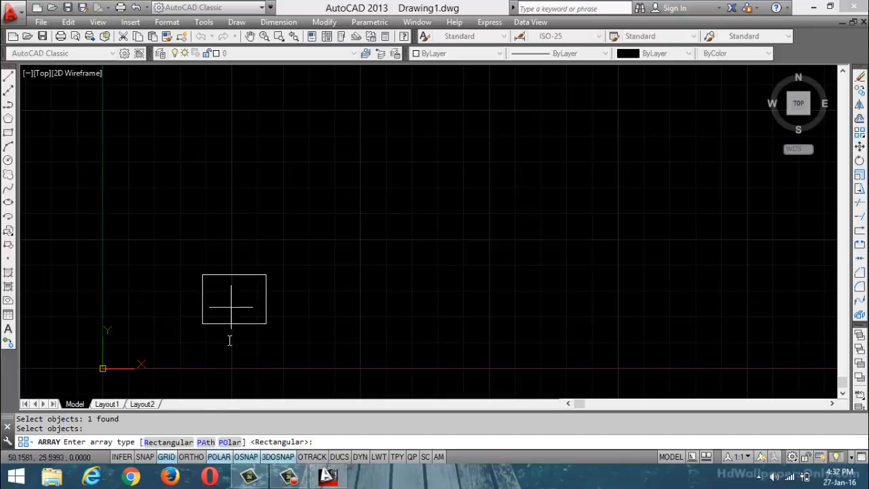
click(169, 442)
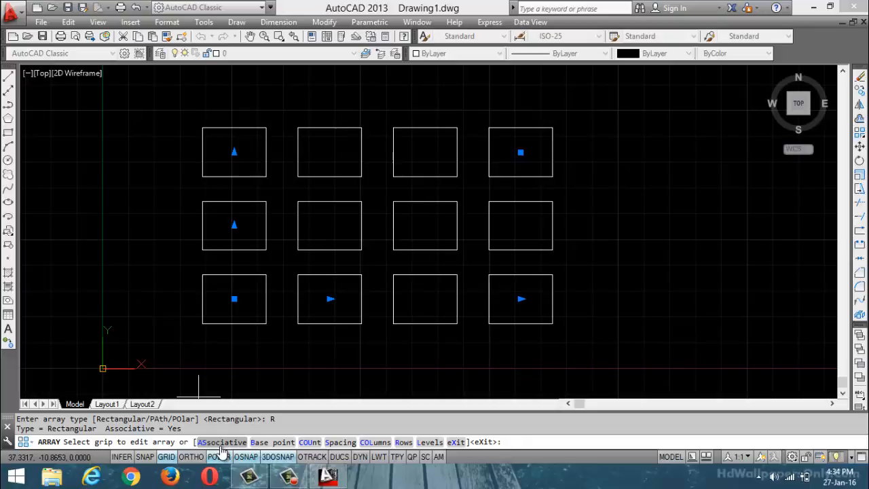
click(219, 456)
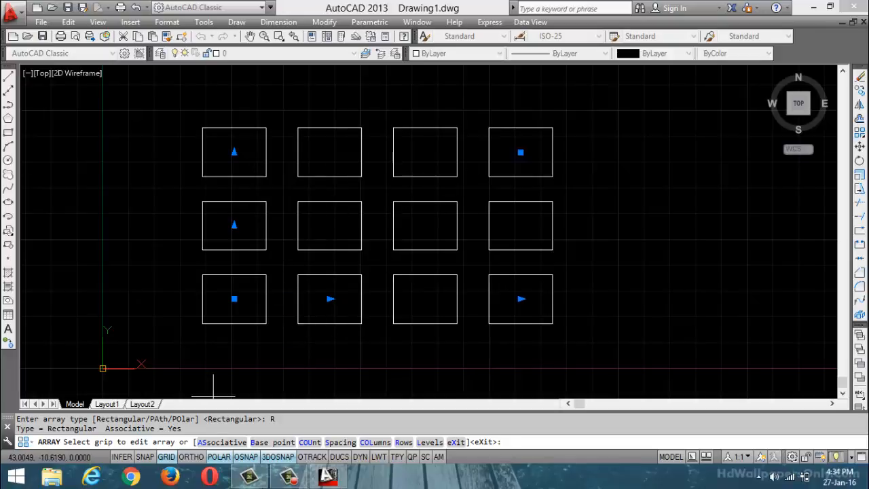
- Set the array's count to 6 columns and 5 rows
click(310, 443)
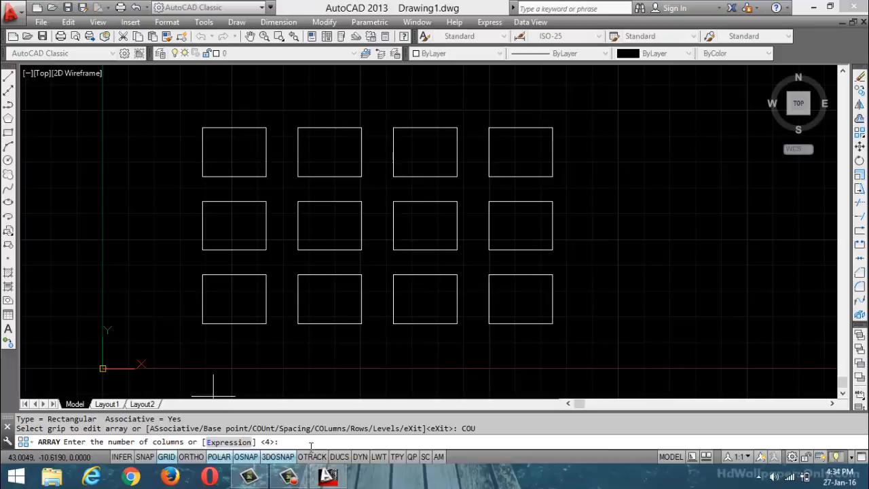
text(6)
key(Return)
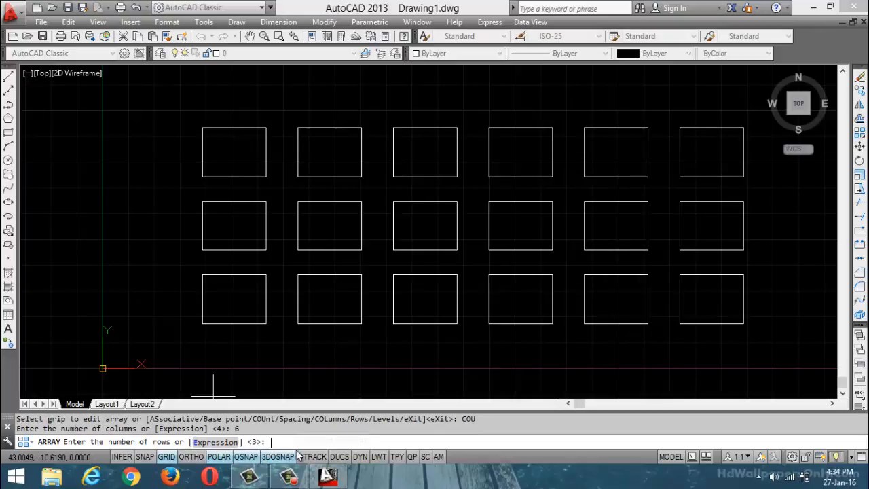
text(5)
key(Return)
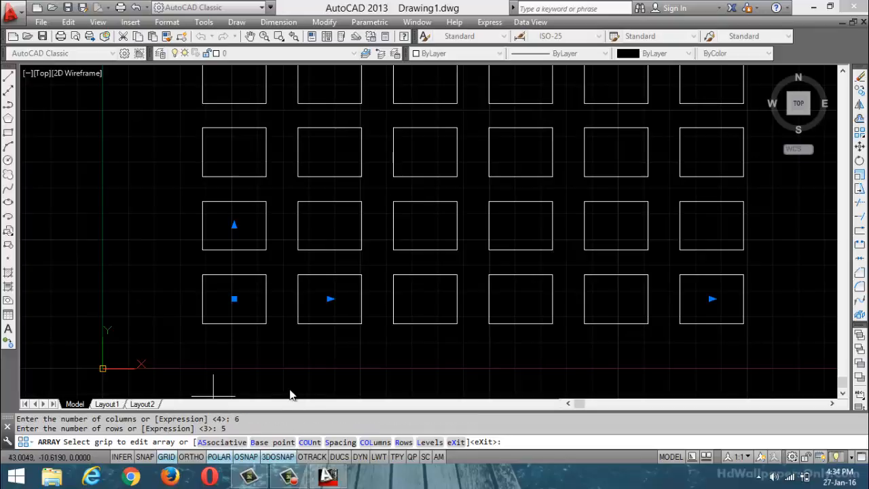
- Set the array's spacing to 50 between columns and 60 between rows
scroll(290, 393, down, 3)
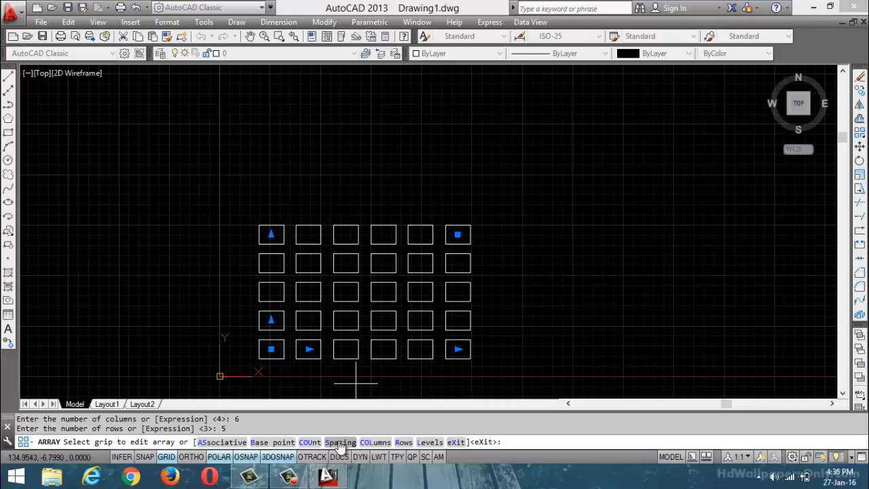
click(340, 442)
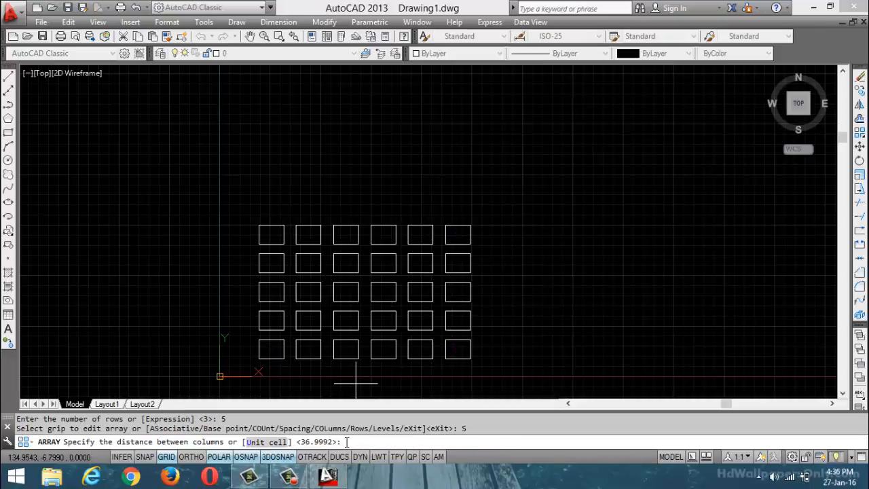
text(50)
key(Return)
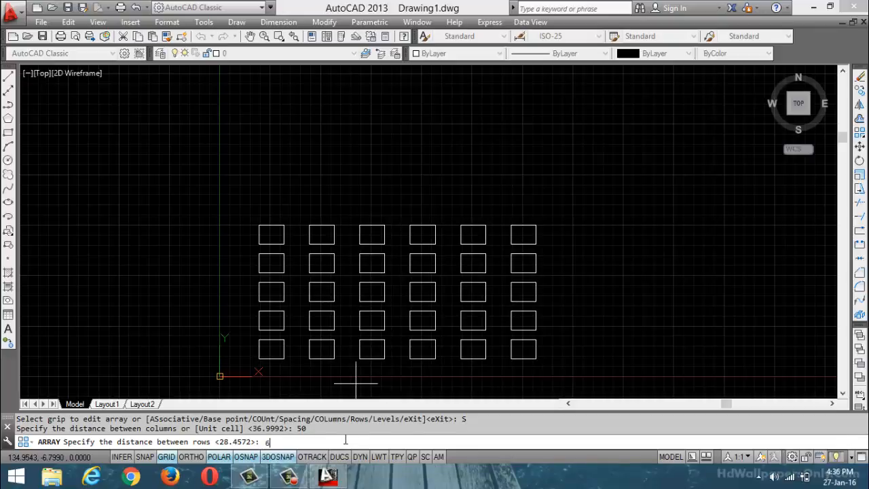
text(60)
key(Return)
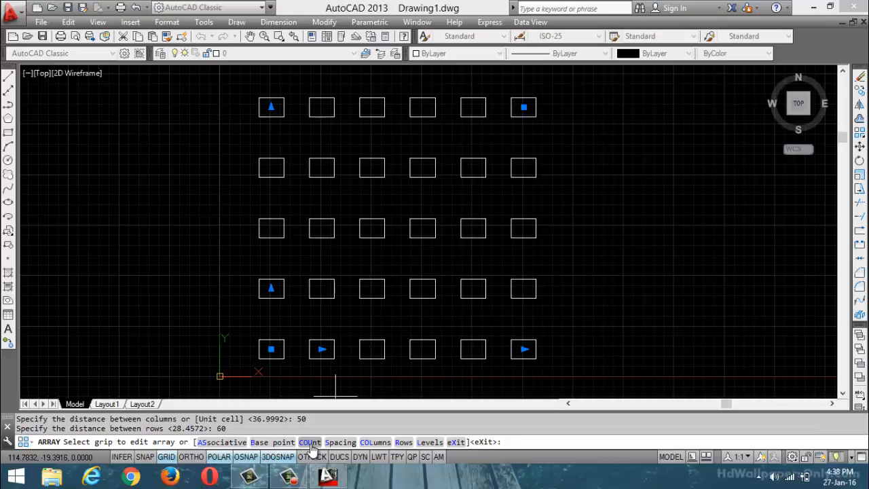
- Change the array to 8 columns with a distance of 55 between columns
click(374, 442)
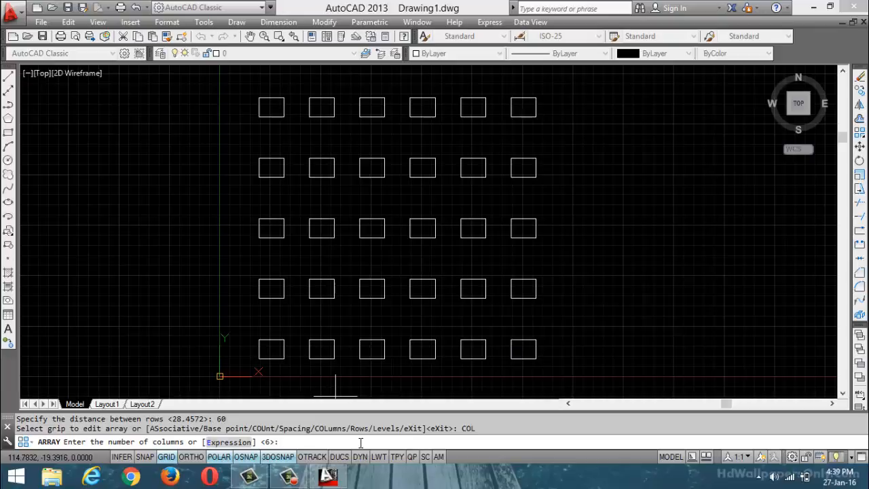
text(8)
key(Return)
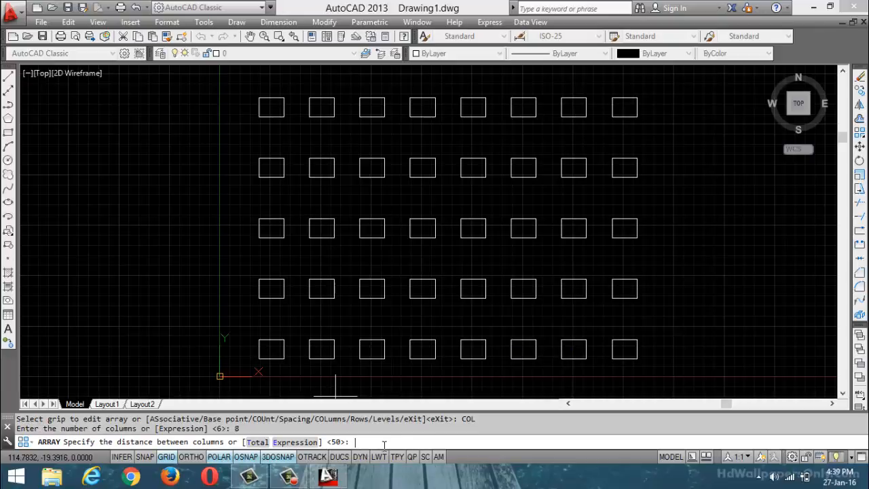
text(55)
key(Return)
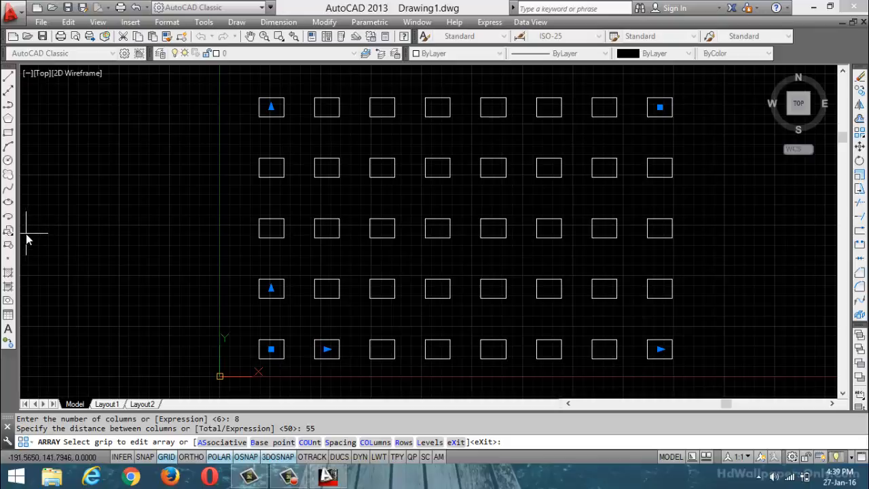
click(280, 479)
click(281, 479)
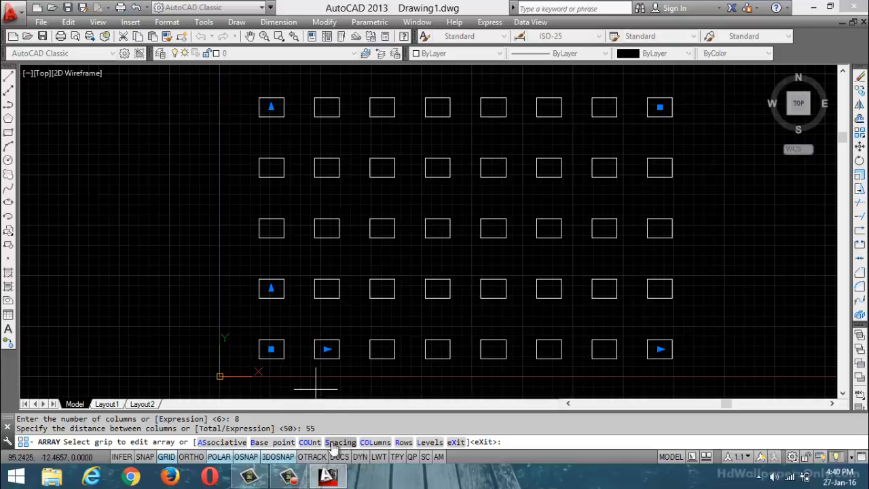
- Set the array to 3 rows with a distance of 50 and no incrementing elevation between rows, and finish the command
click(403, 443)
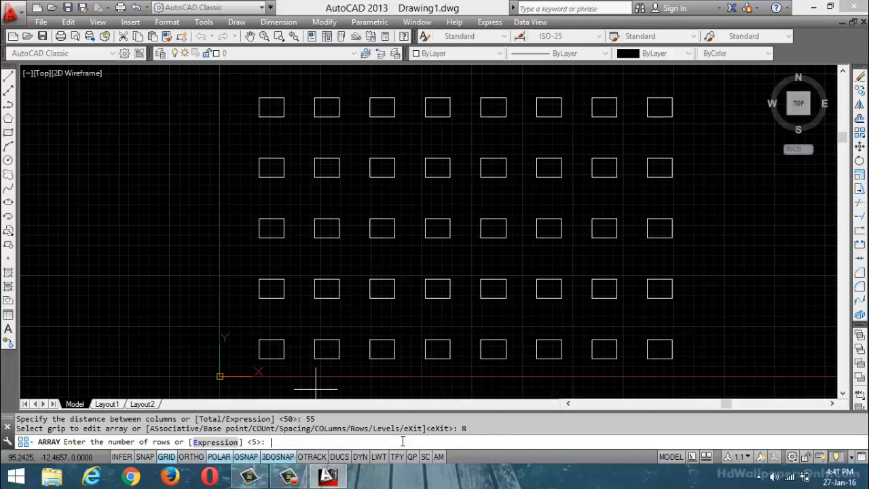
text(3)
key(Return)
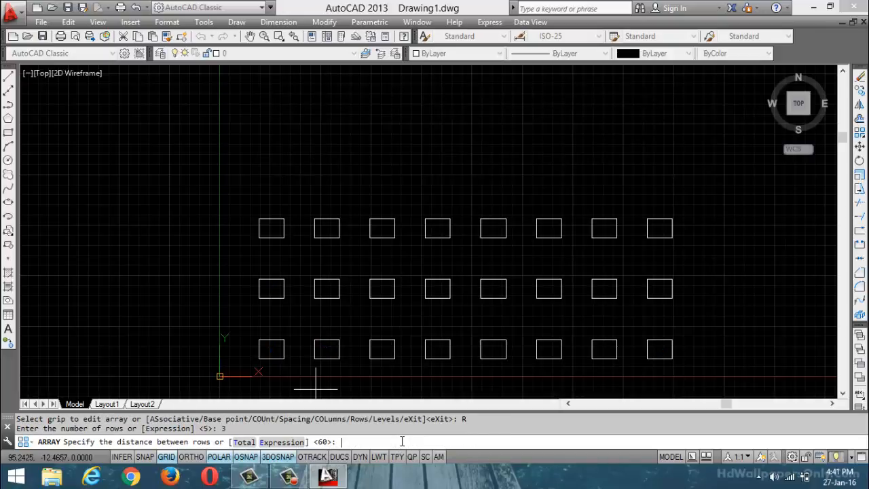
text(50)
key(Return)
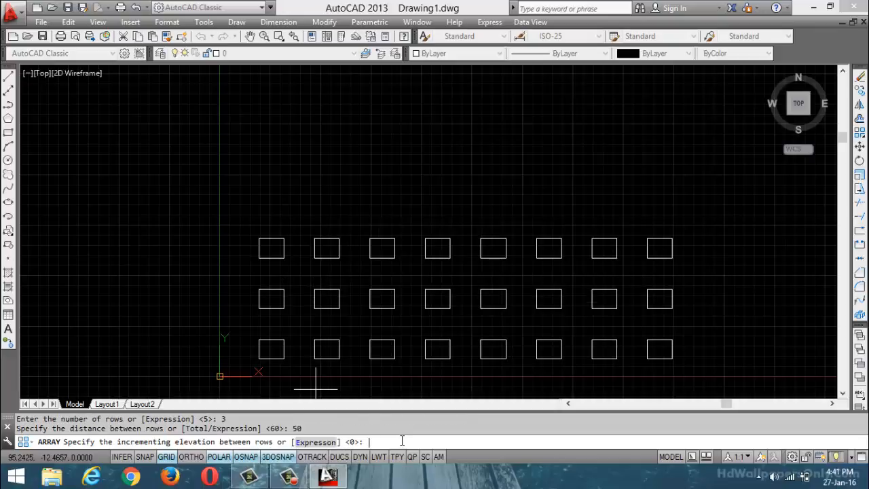
key(Return)
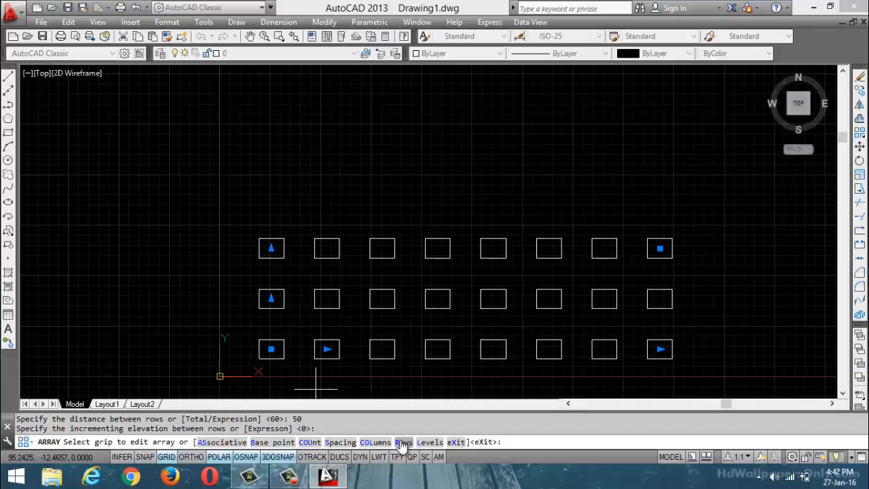
click(457, 442)
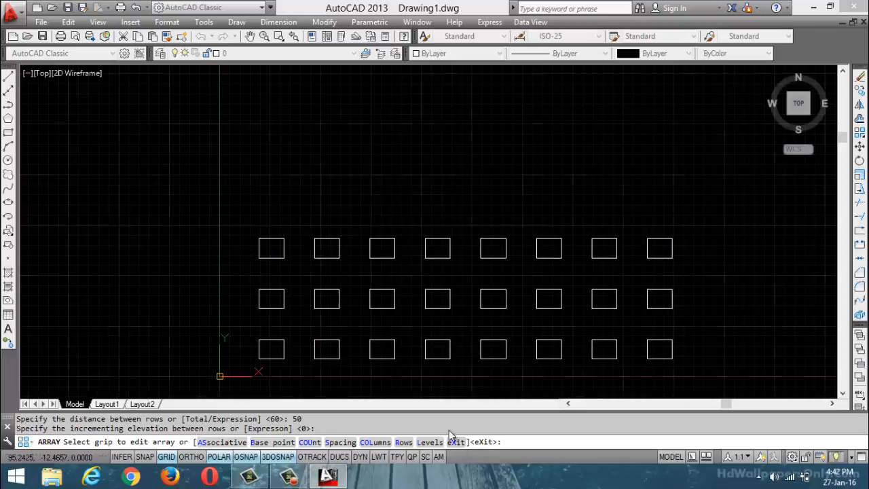
scroll(494, 280, down, 4)
scroll(514, 307, up, 4)
scroll(530, 308, down, 4)
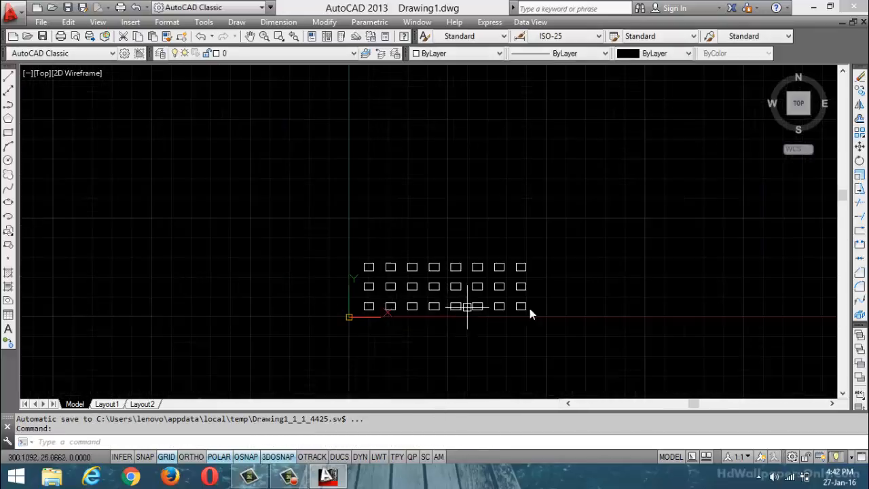
scroll(582, 300, up, 2)
scroll(504, 313, down, 4)
scroll(653, 296, up, 5)
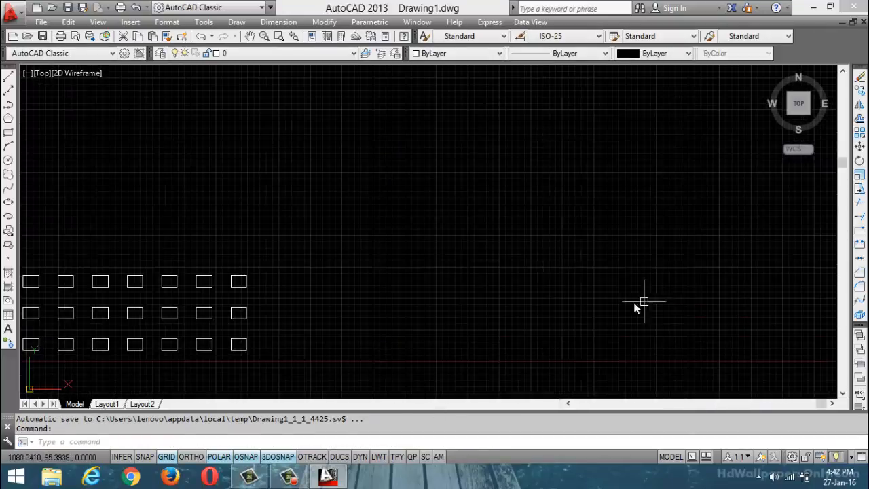
scroll(598, 309, down, 3)
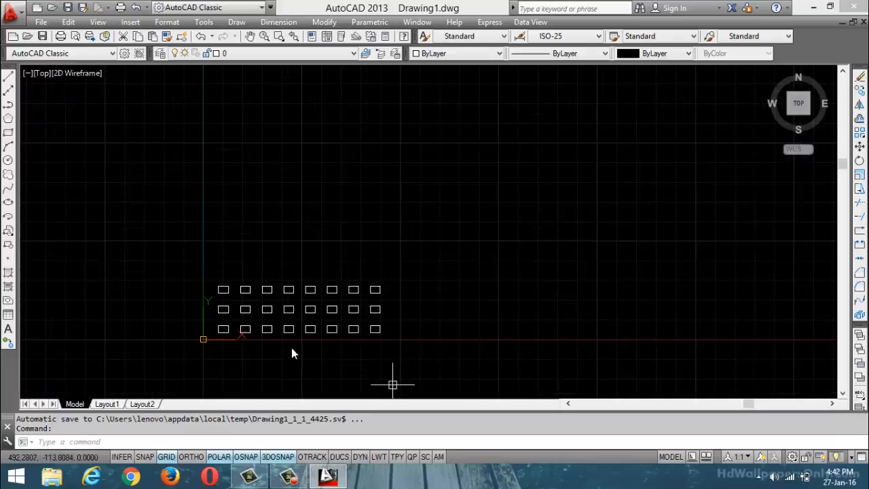
scroll(319, 329, up, 2)
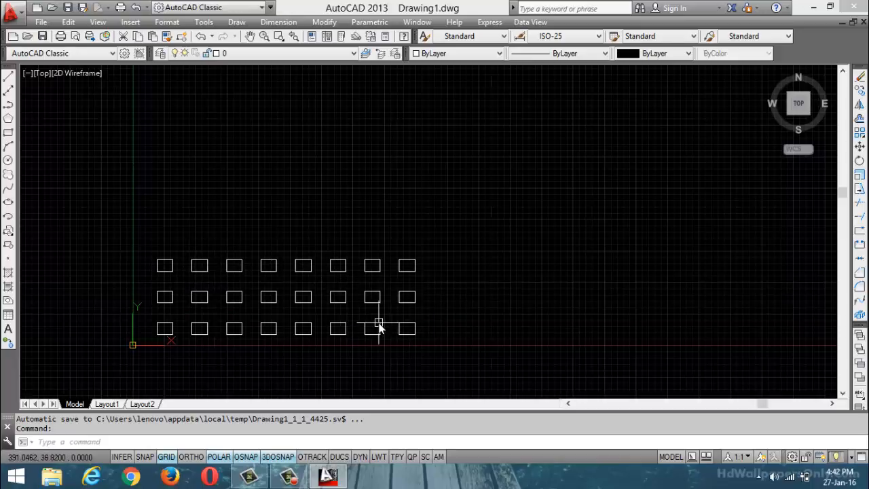
scroll(378, 324, up, 2)
scroll(378, 325, down, 2)
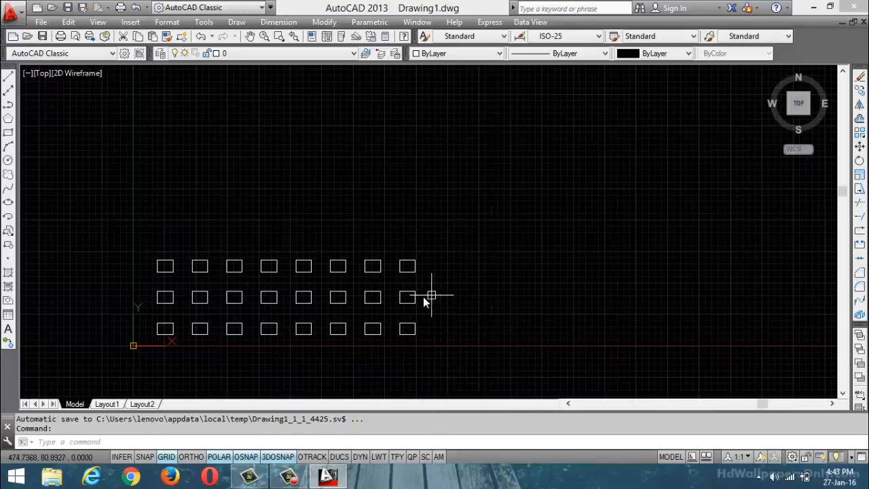
- Select the array to check whether its rectangles behave as a single object, and clear the selection
click(415, 297)
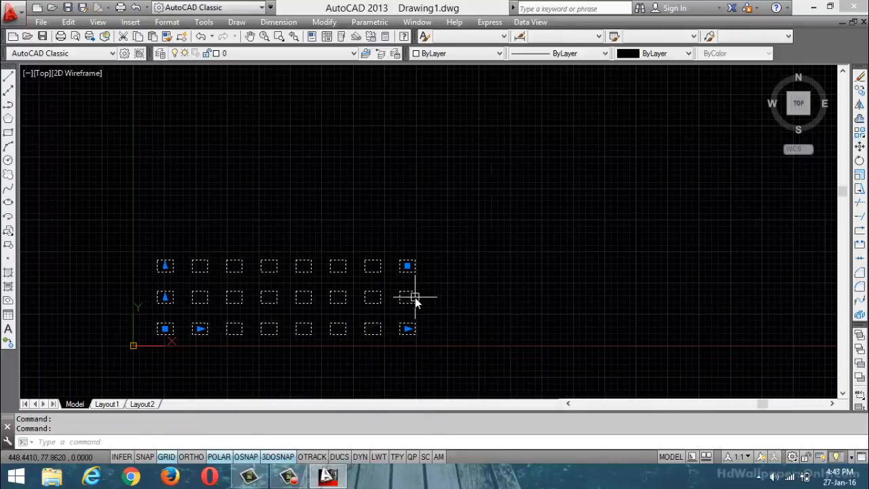
key(Escape)
key(Escape)
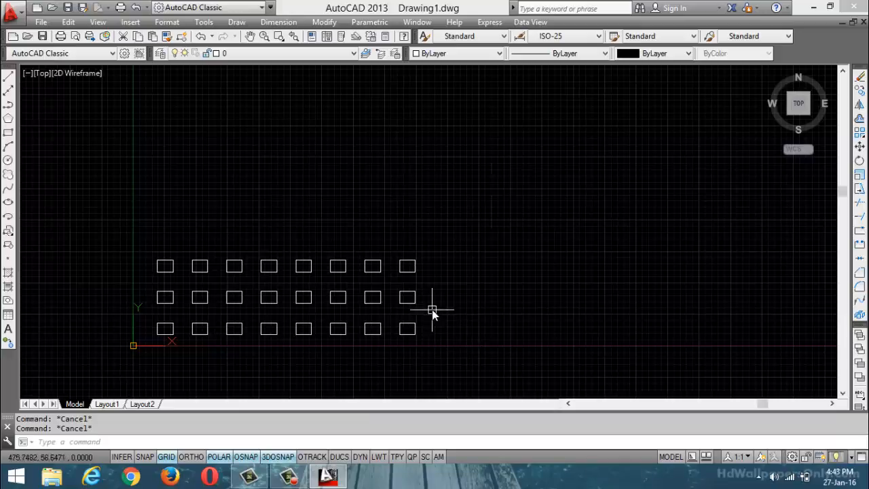
click(415, 303)
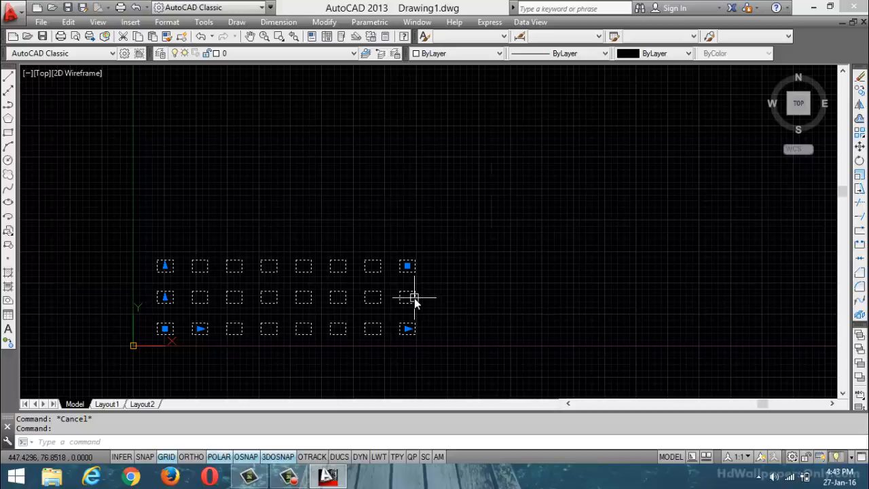
key(Escape)
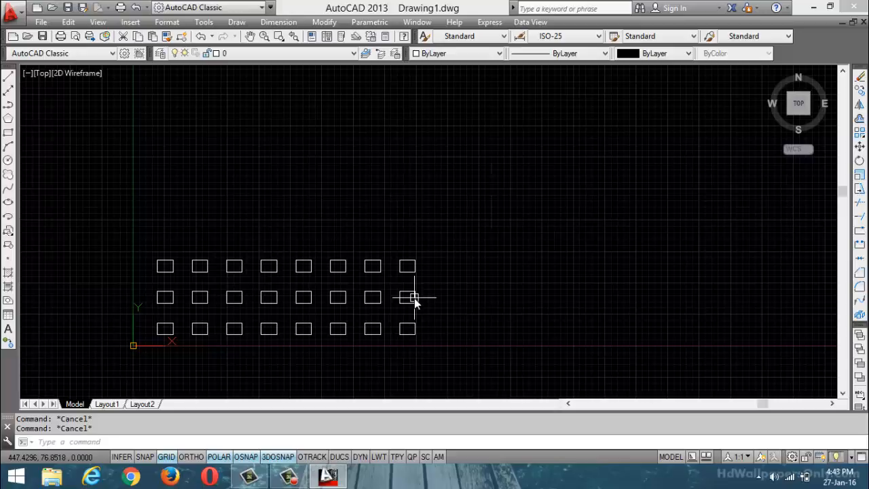
- Array the existing rectangle array as one object using the Rectangular type with its default columns and rows
text(ar)
key(Return)
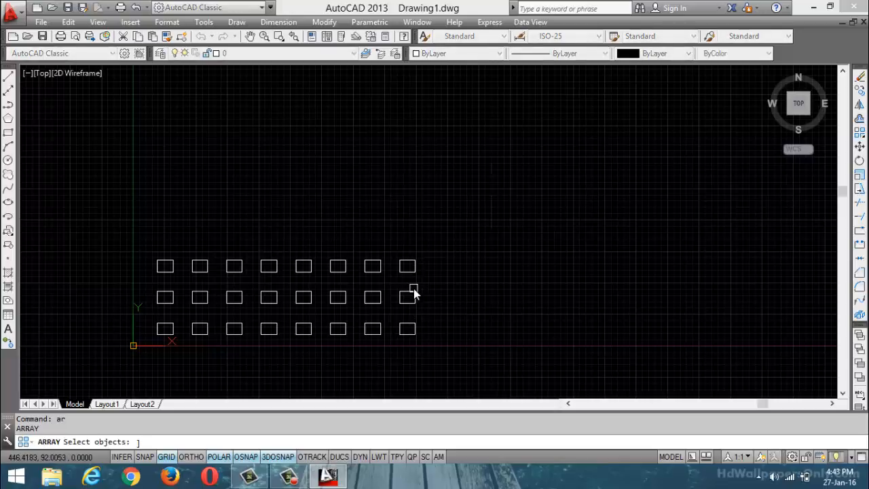
click(413, 266)
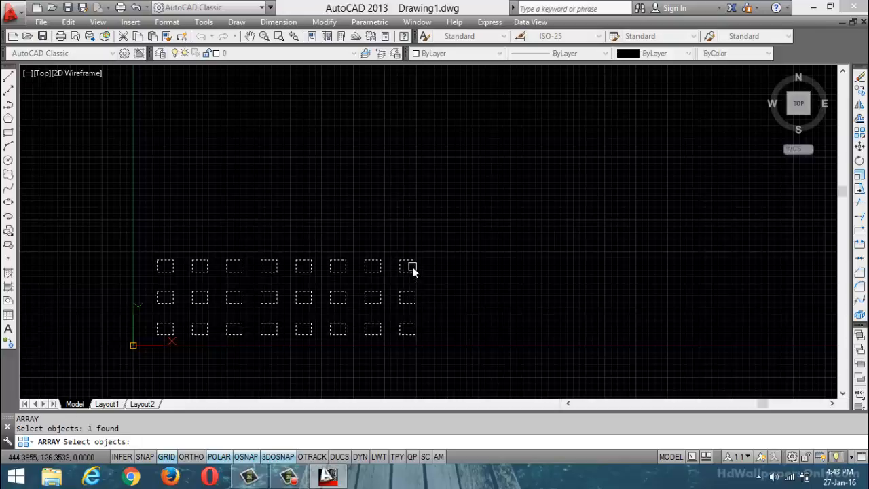
key(Return)
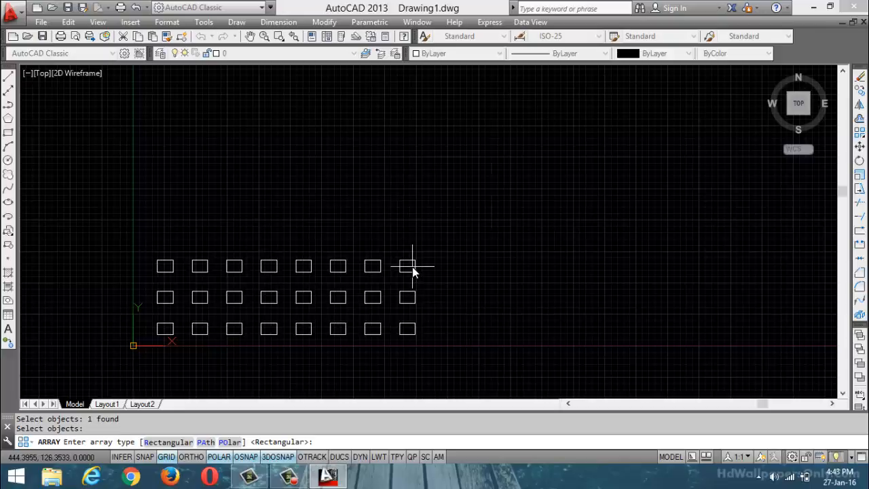
click(173, 442)
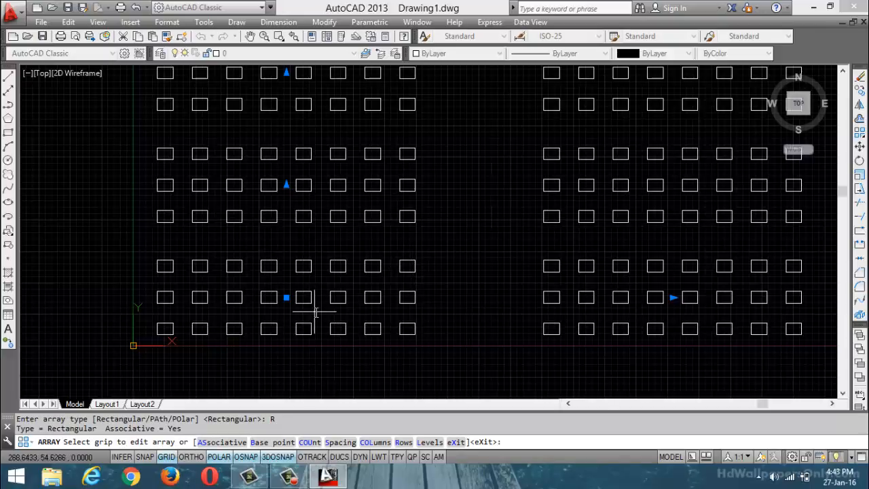
scroll(315, 312, down, 5)
scroll(650, 293, up, 2)
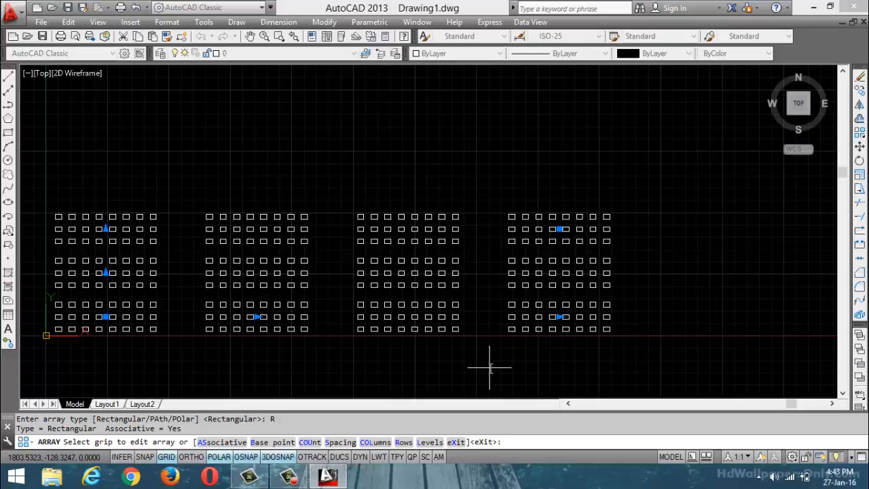
key(Return)
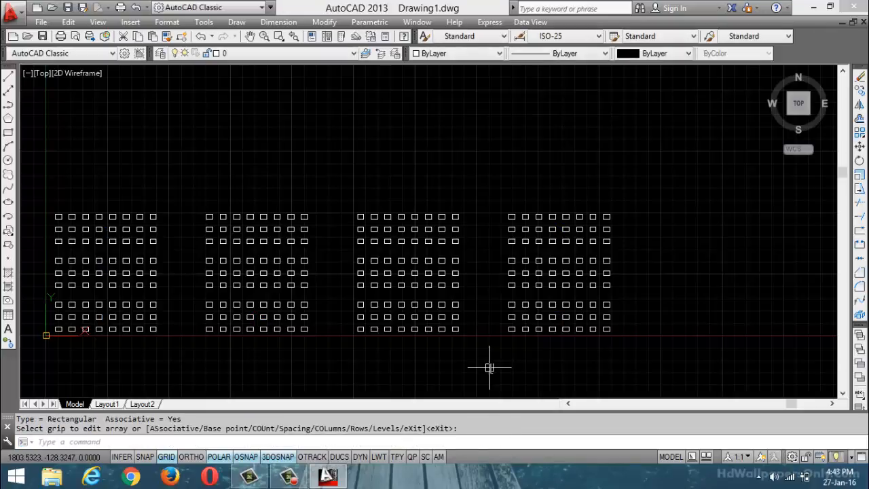
- Select the nested array to check whether all its groups of rectangles form one object
scroll(604, 266, up, 6)
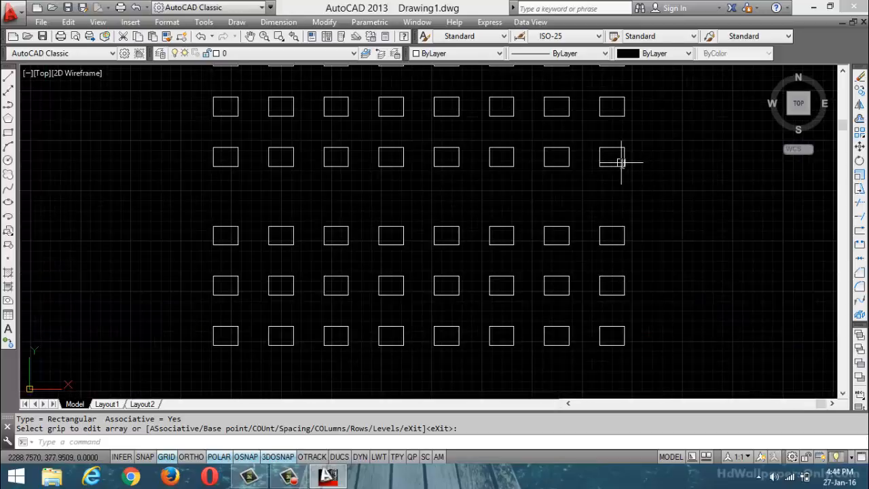
click(620, 161)
scroll(618, 199, down, 5)
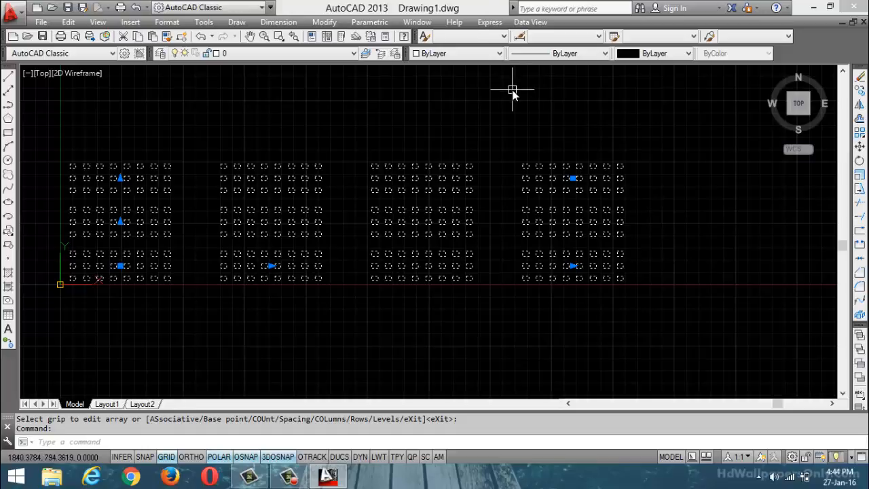
scroll(561, 243, down, 2)
- Undo both the nested array and the original array, back to the single rectangle
key(ctrl+z)
key(ctrl+z)
key(ctrl+z)
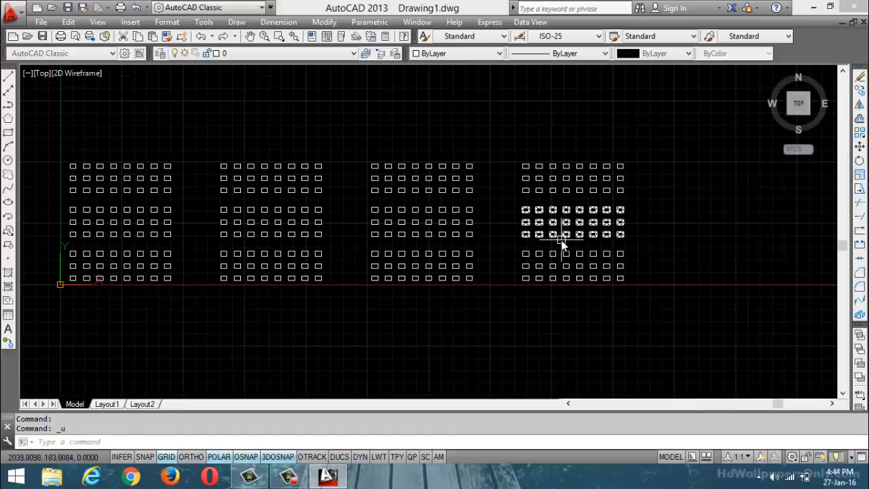
key(ctrl+z)
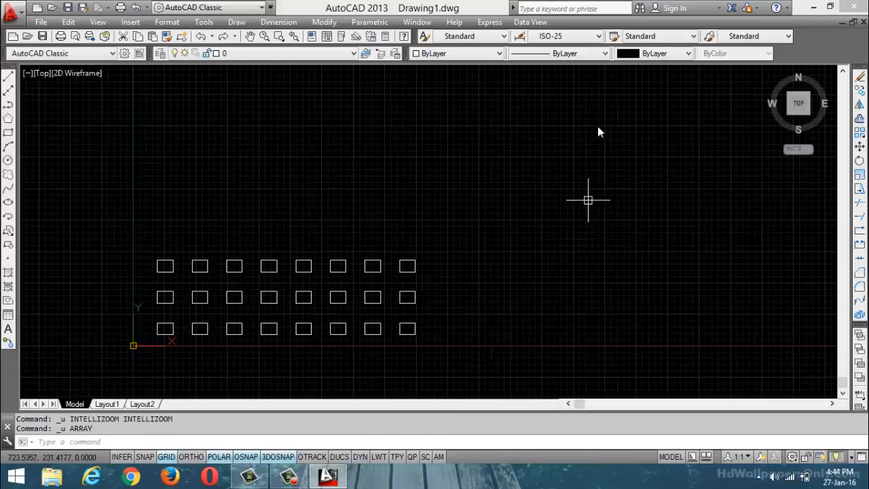
key(ctrl+z)
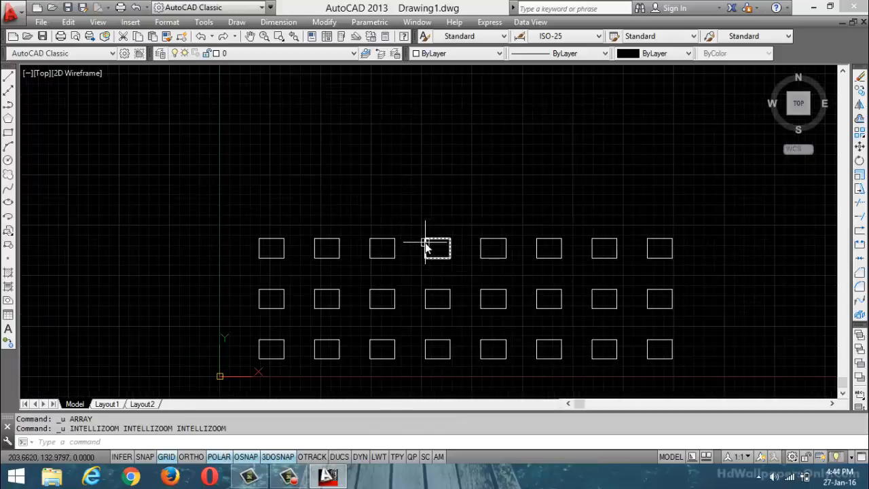
key(ctrl+z)
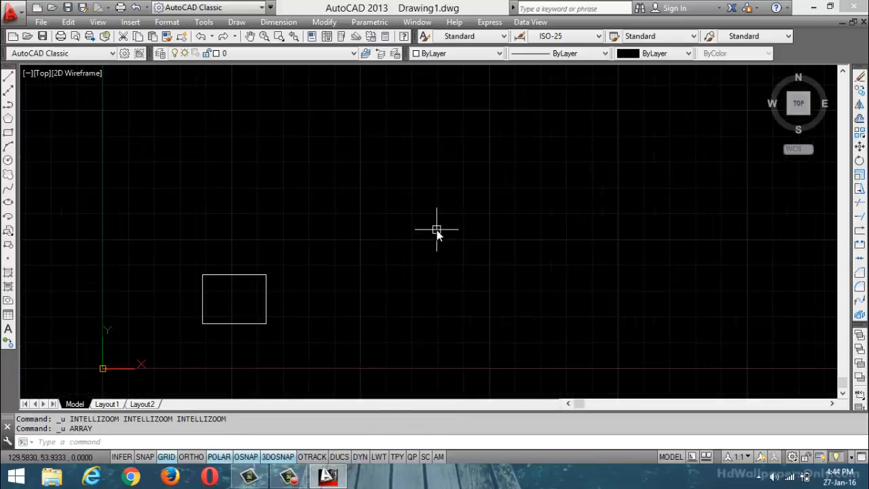
- Create a rectangular array of the rectangle with the Associative option set to Yes and the default columns and rows
text(ar)
key(Return)
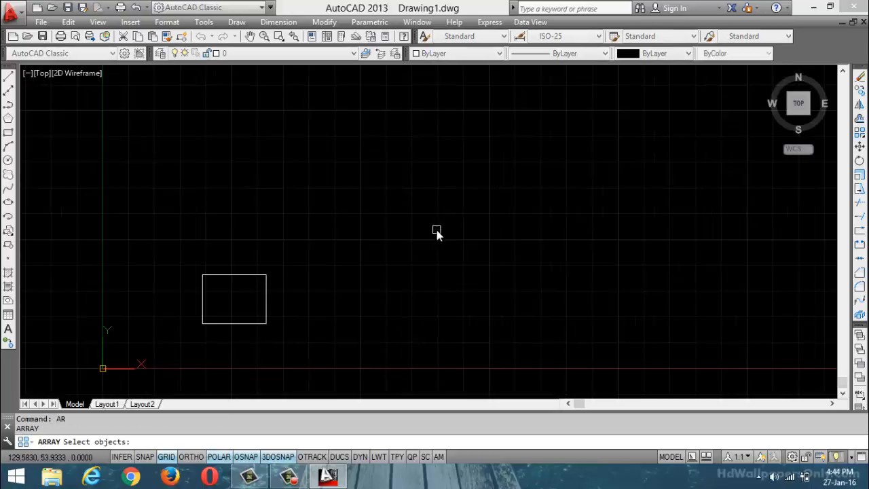
click(266, 297)
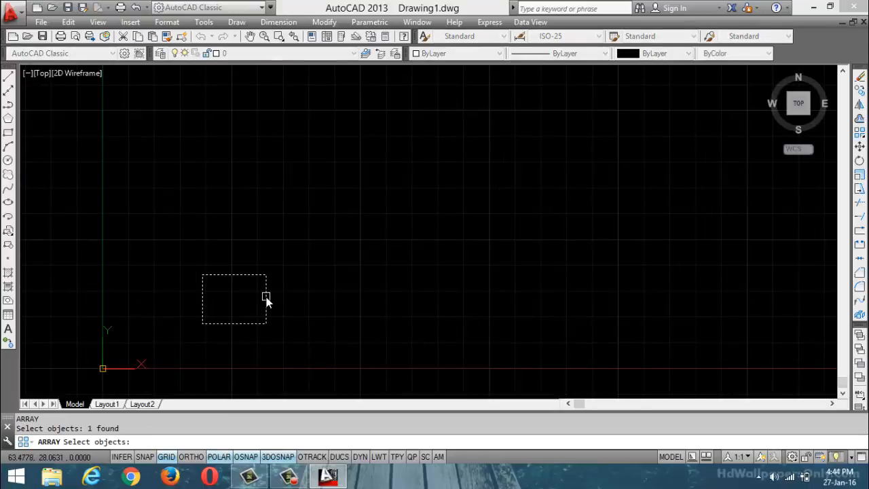
key(Return)
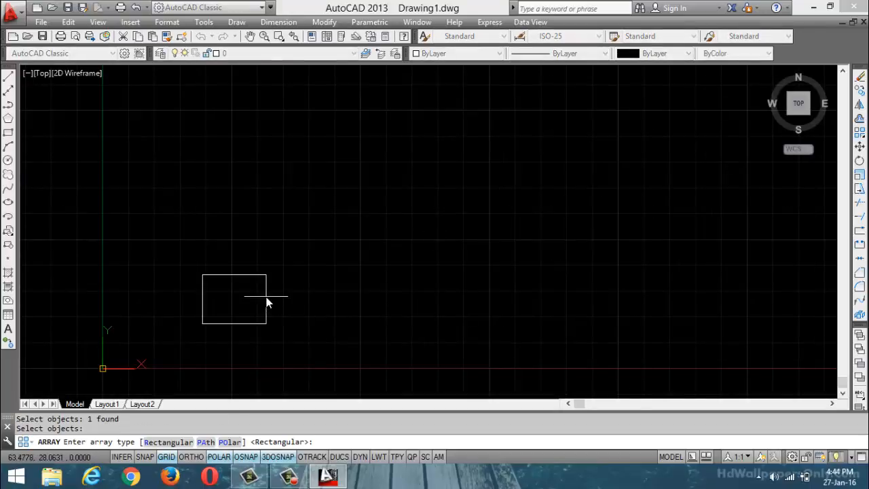
click(182, 441)
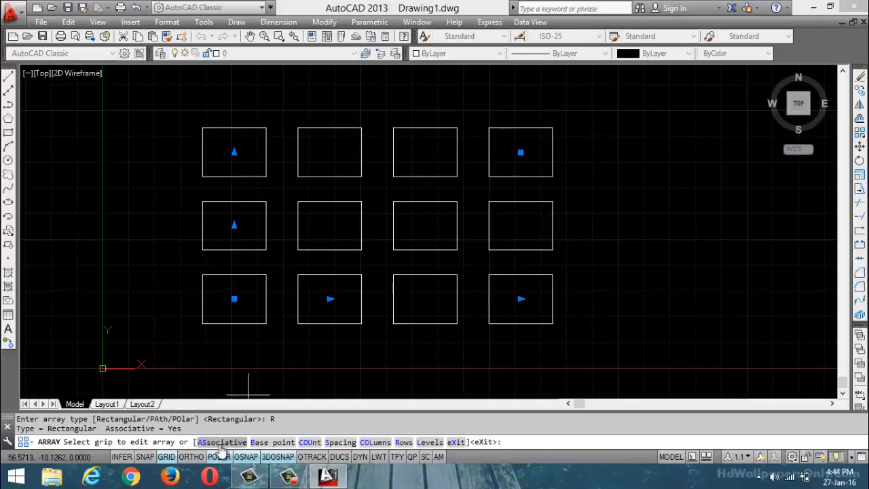
click(220, 442)
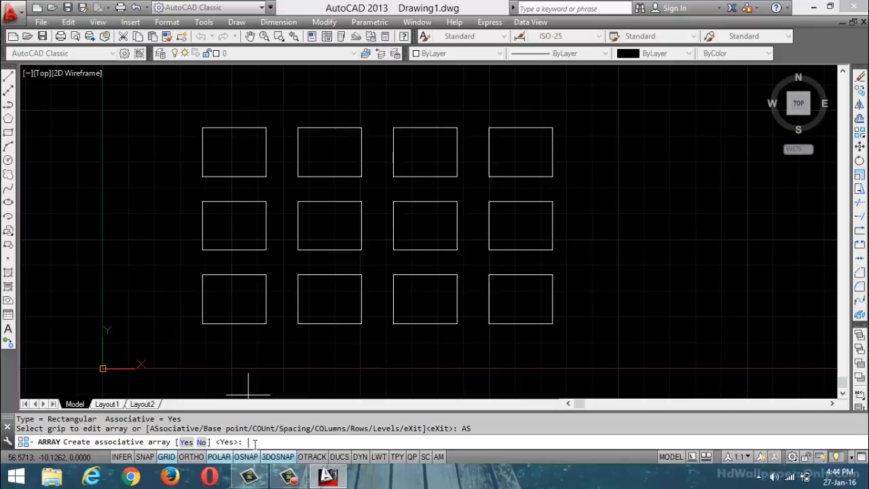
key(Return)
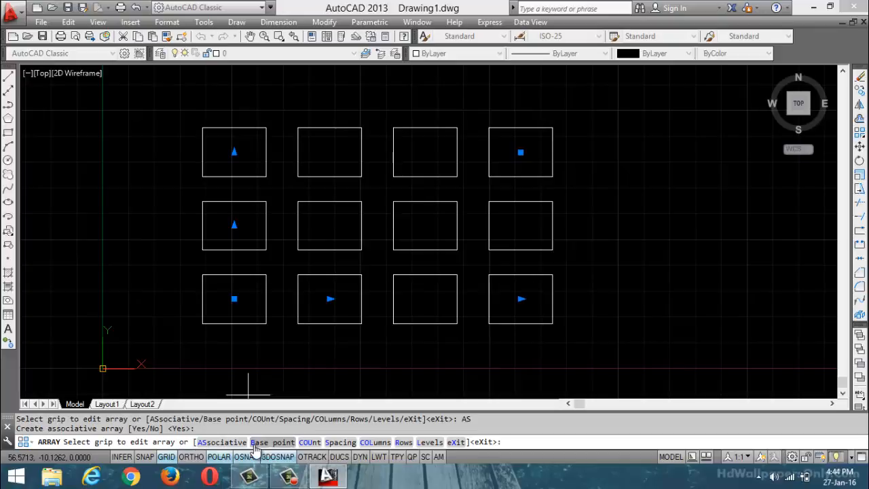
click(456, 442)
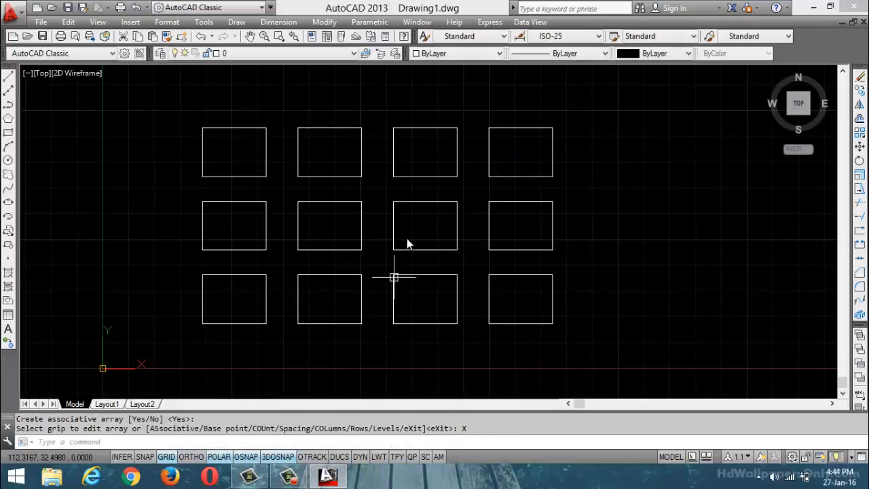
- Select the associative array of rectangles to check whether it behaves as one object, and clear the selection
scroll(423, 265, down, 2)
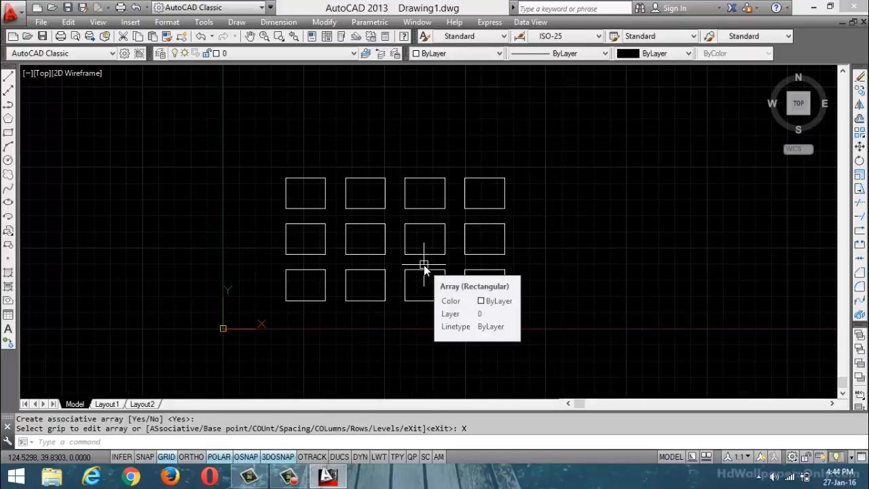
click(505, 201)
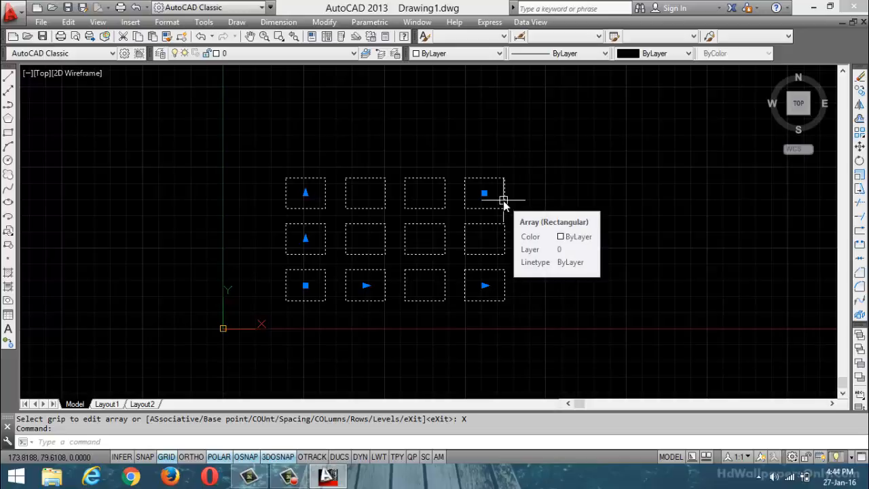
key(Escape)
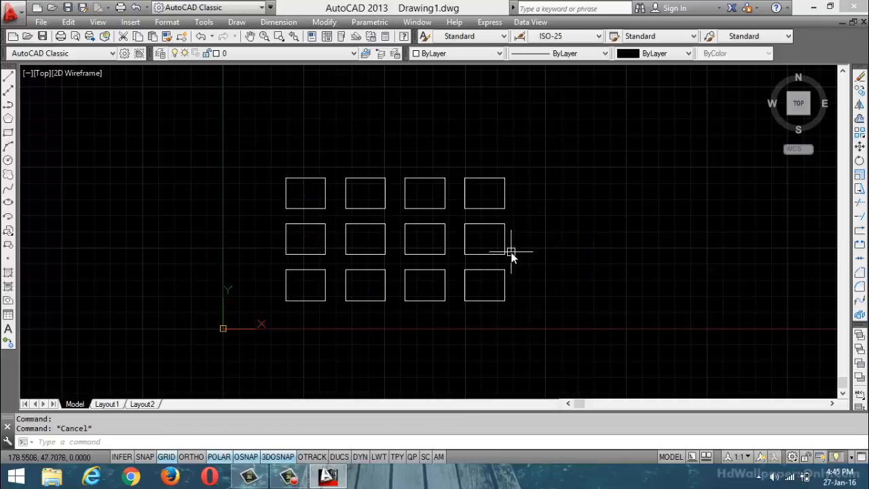
- Undo the associative rectangular array, back to the single rectangle
scroll(511, 253, up, 2)
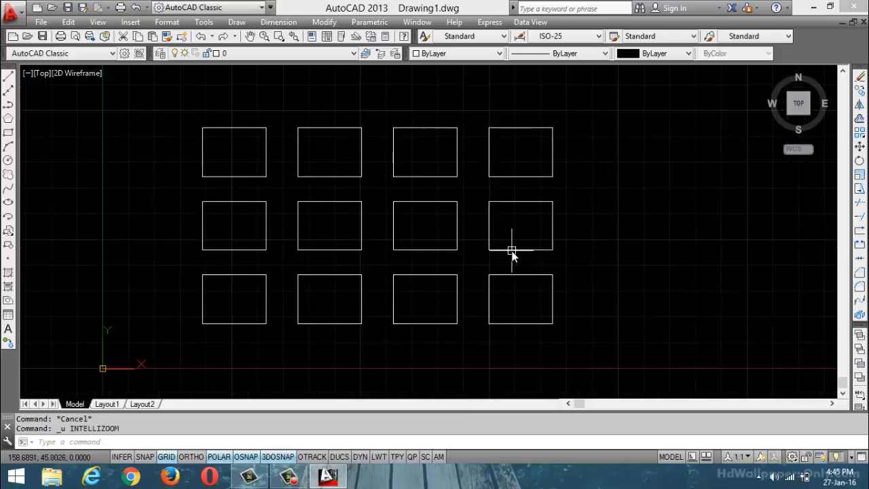
text(ar)
key(Return)
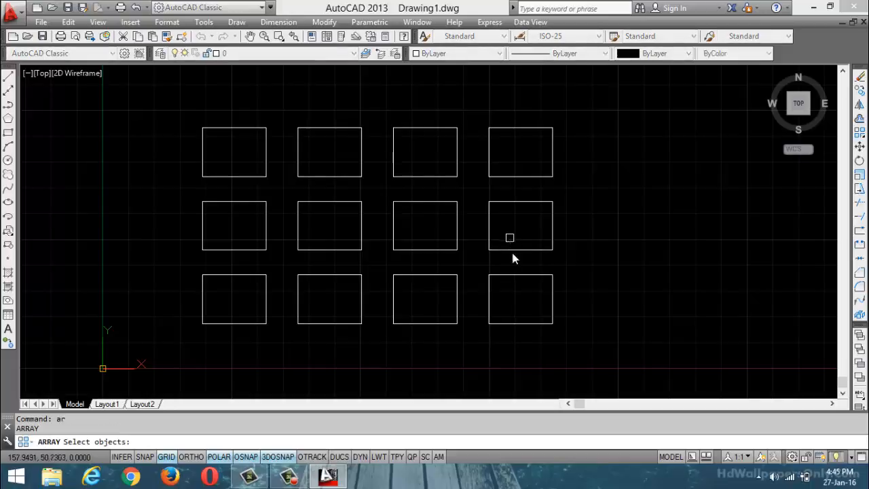
key(Escape)
key(ctrl+z)
key(ctrl+z)
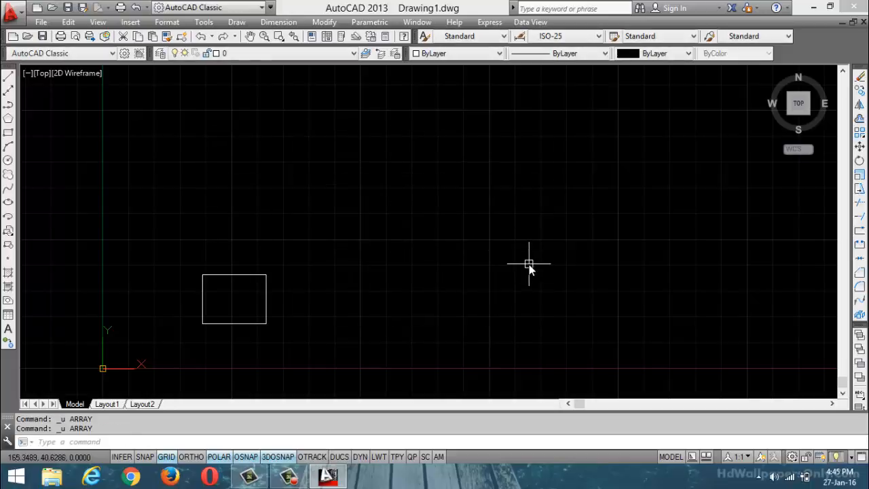
- Create a rectangular array of the rectangle with the Associative option set to No and the default columns and rows
text(ar)
key(Return)
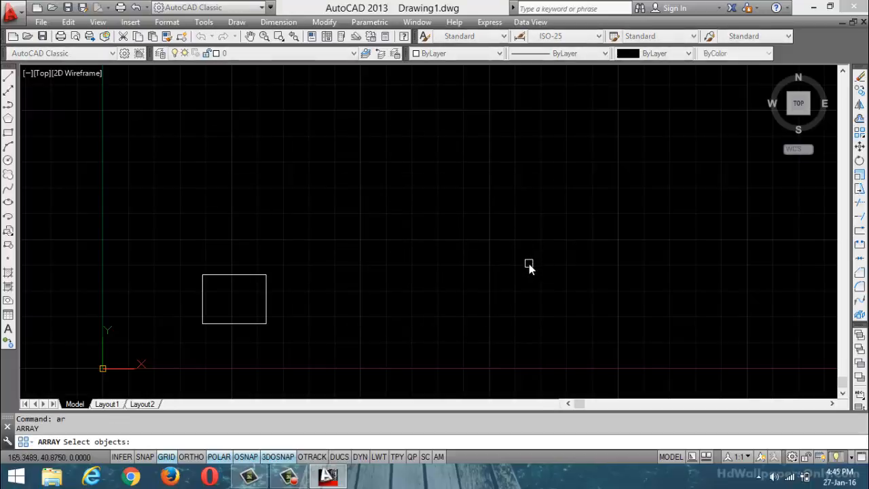
click(257, 322)
key(Return)
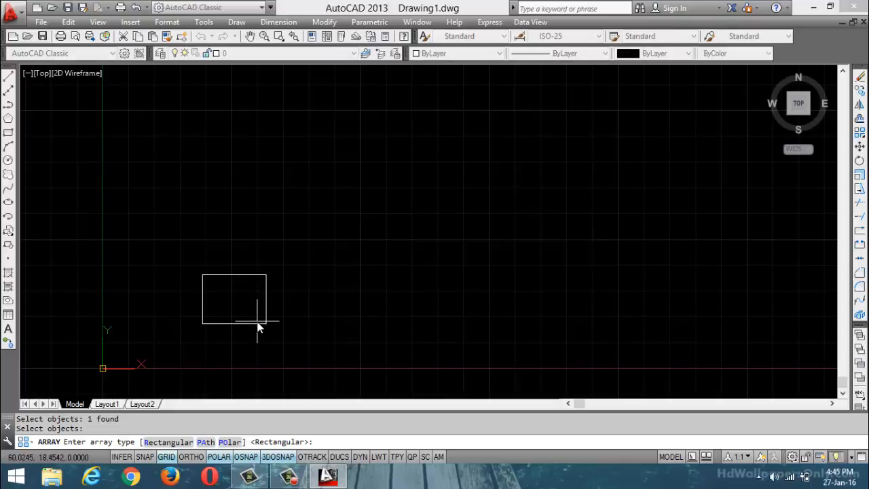
click(173, 443)
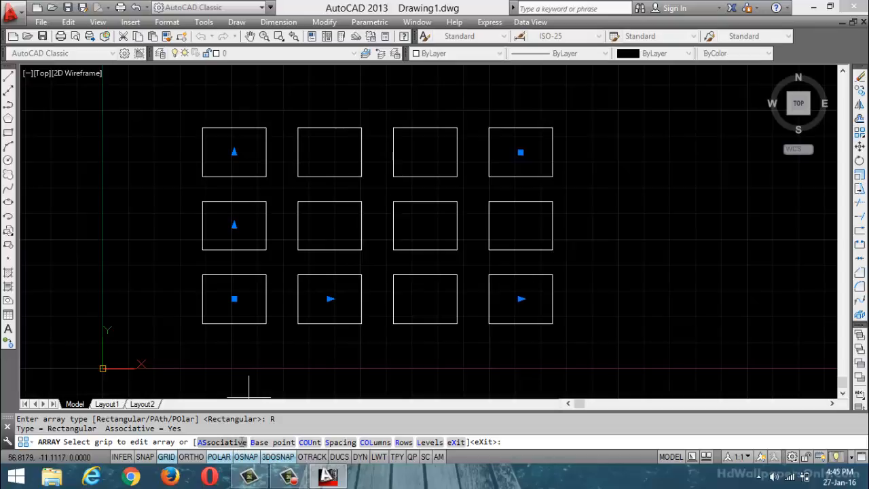
click(242, 442)
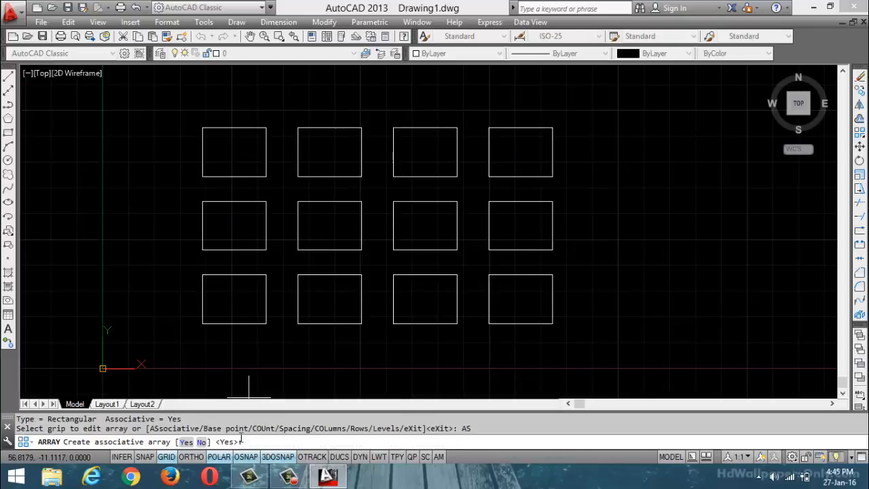
click(201, 442)
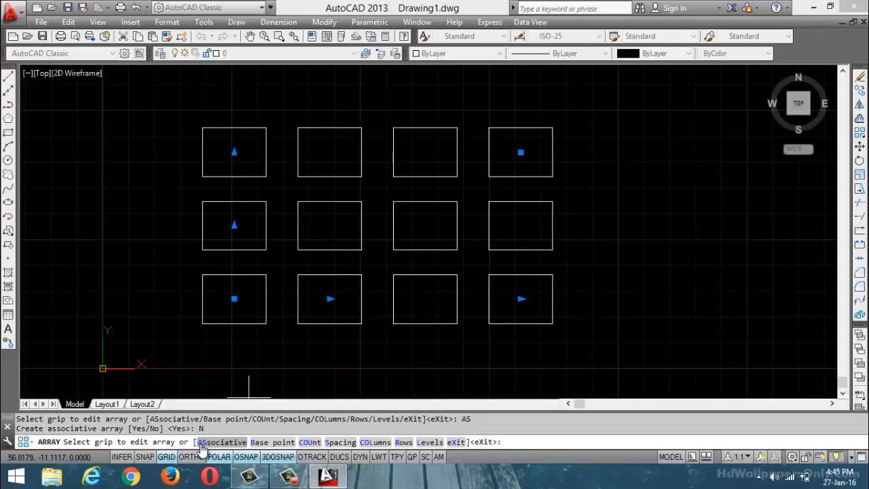
key(Return)
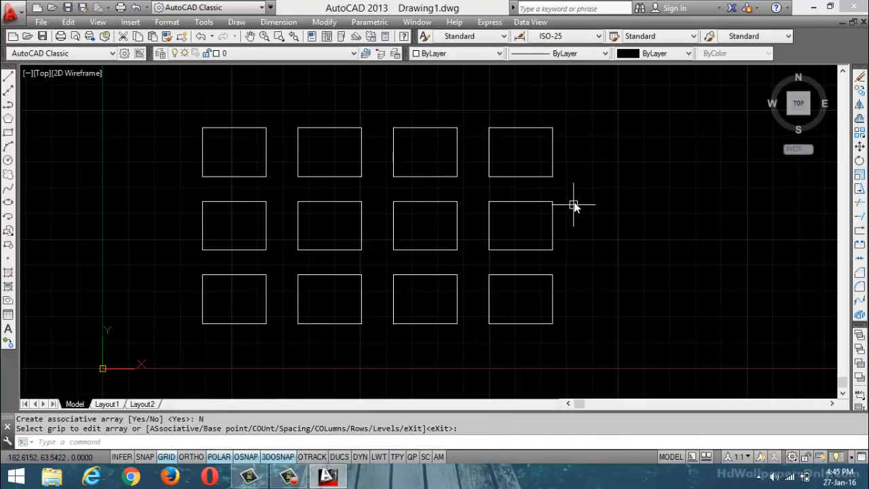
- Select the last and second rectangles of the array's top row to check whether they are separate objects
click(534, 177)
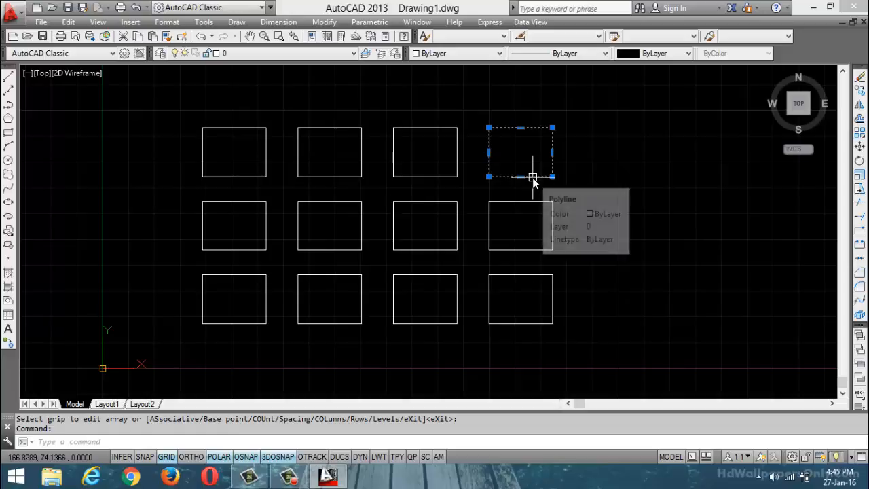
click(323, 178)
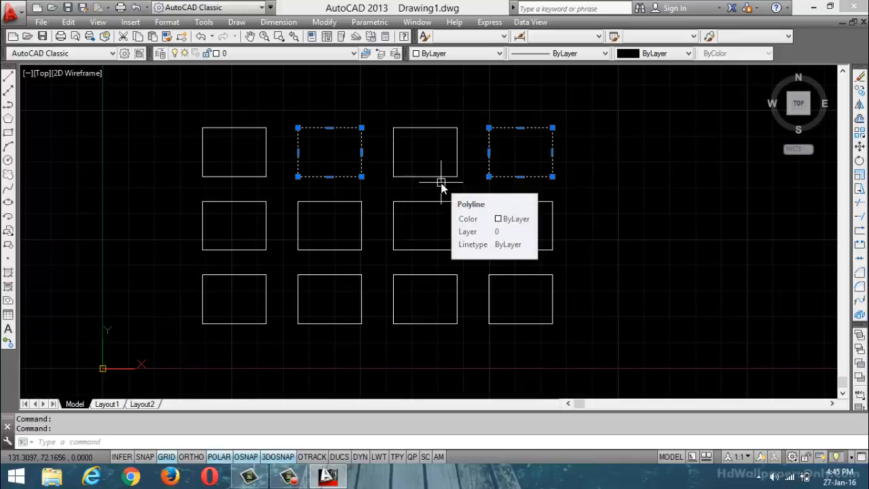
click(290, 477)
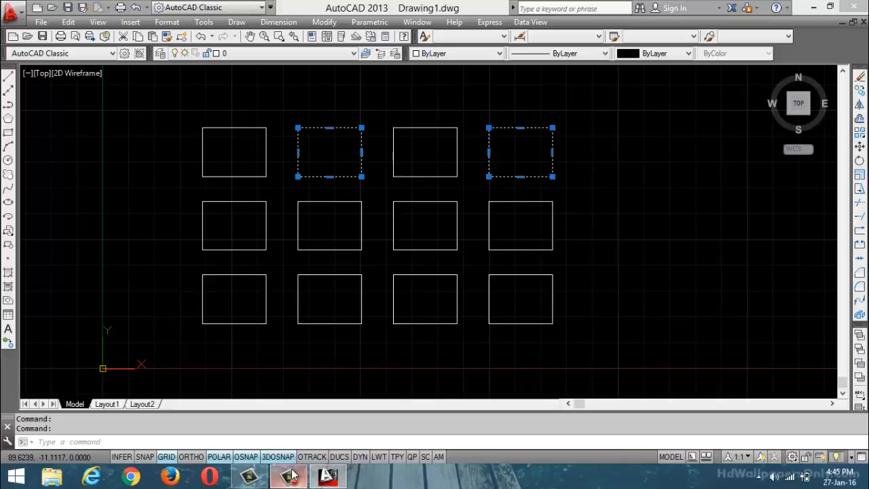
click(808, 415)
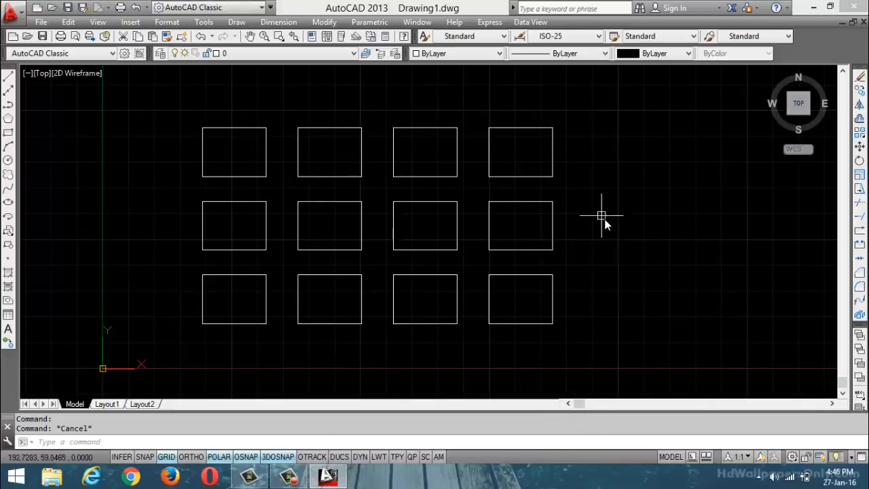
- Array only the upper-right rectangle of the non-associative array using the Rectangular type with its default columns and rows
scroll(522, 213, down, 4)
scroll(610, 221, up, 2)
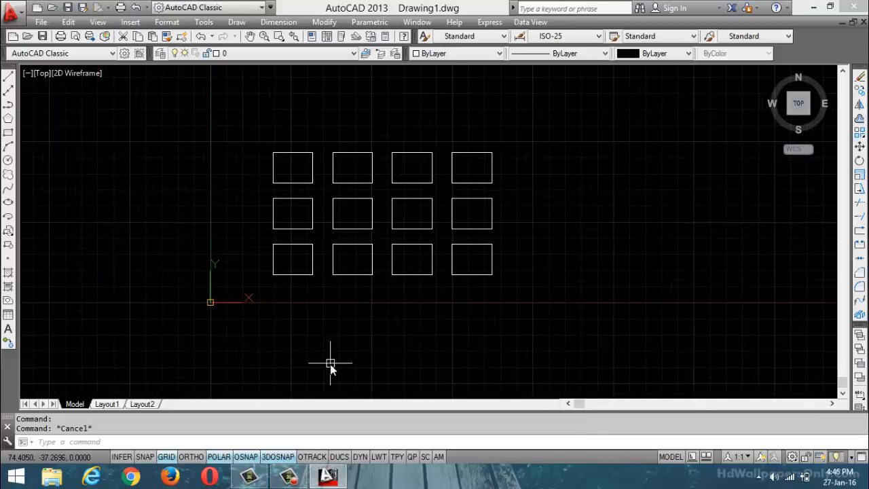
text(ar)
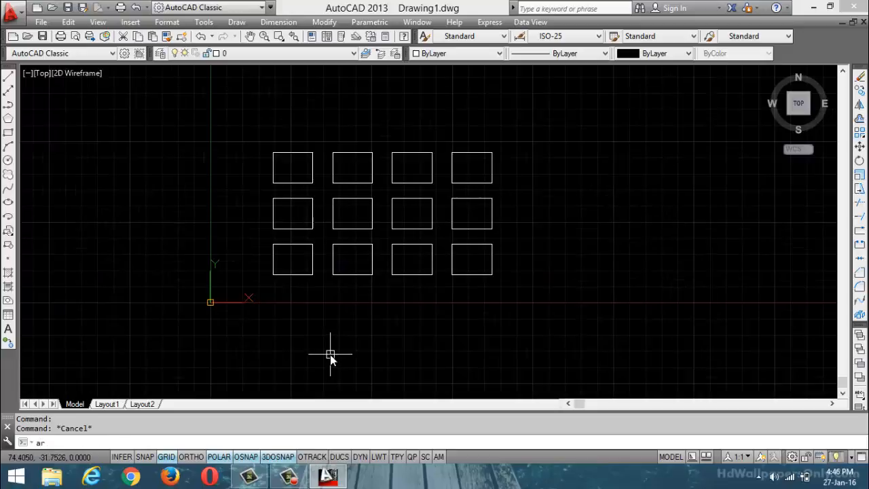
key(Return)
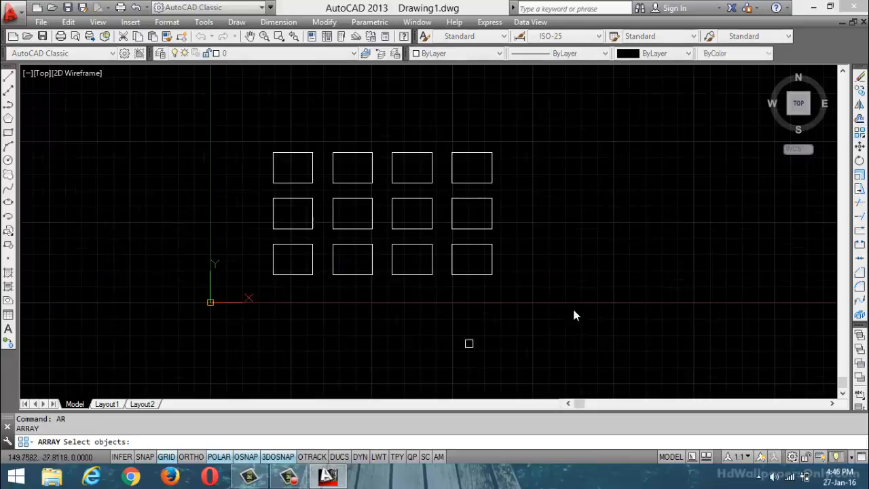
click(488, 152)
key(Return)
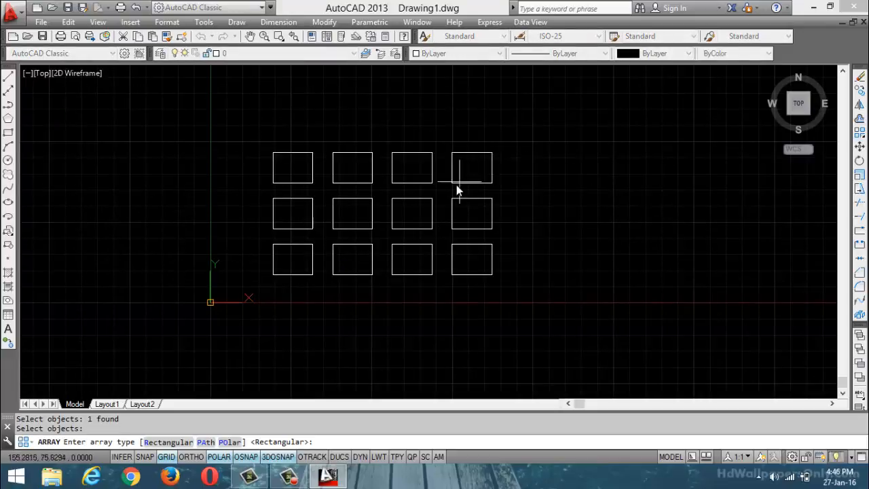
click(169, 442)
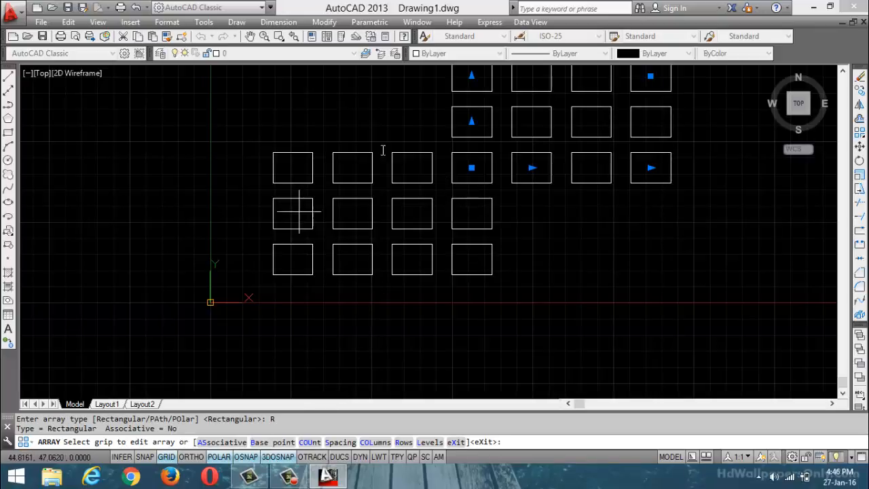
scroll(414, 165, down, 1)
scroll(442, 120, up, 1)
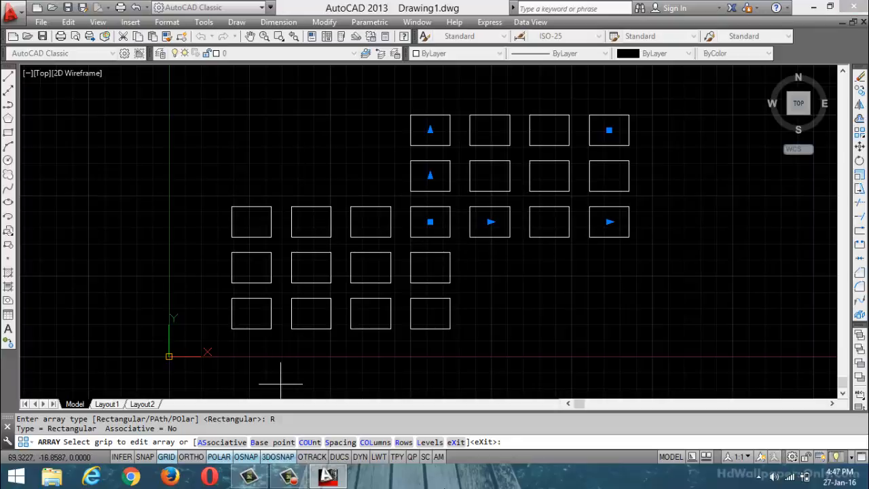
key(Escape)
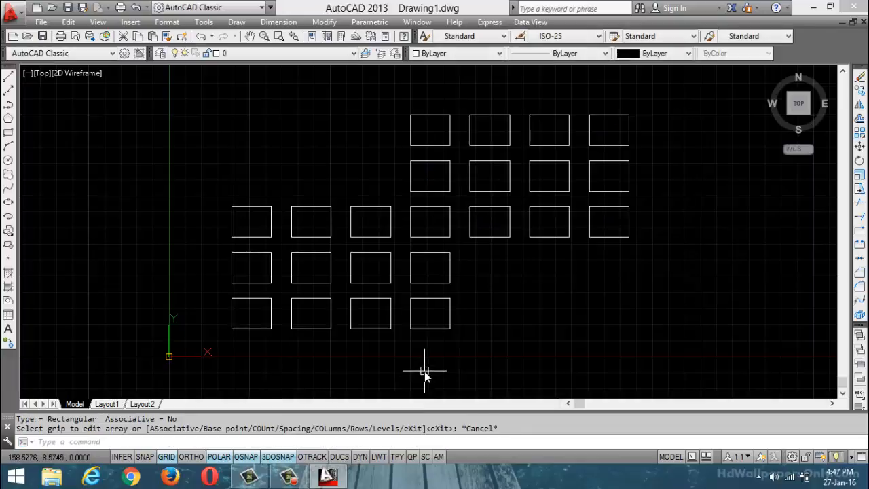
- Undo the array of the upper-right rectangle and the non-associative array, back to the single rectangle
key(ctrl+z)
key(ctrl+z)
key(ctrl+z)
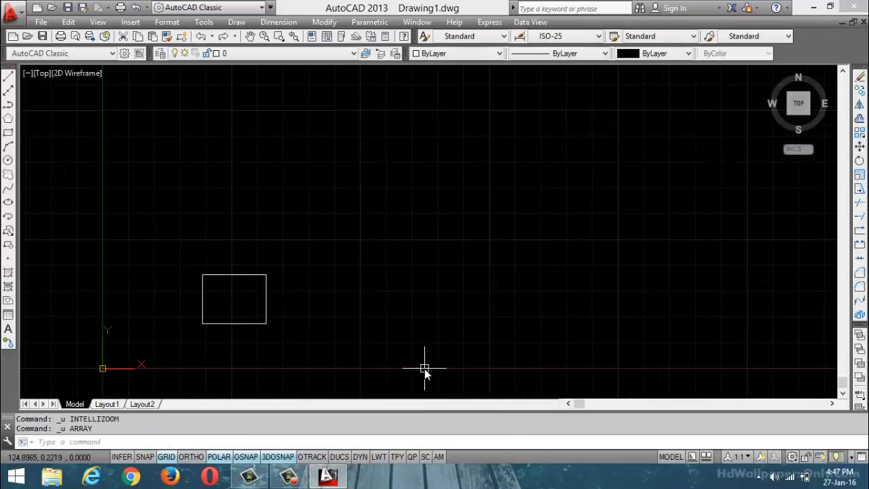
- Array the single rectangle with the Rectangular type, keeping Associative set to Yes and the default columns and rows
text(ar)
key(Return)
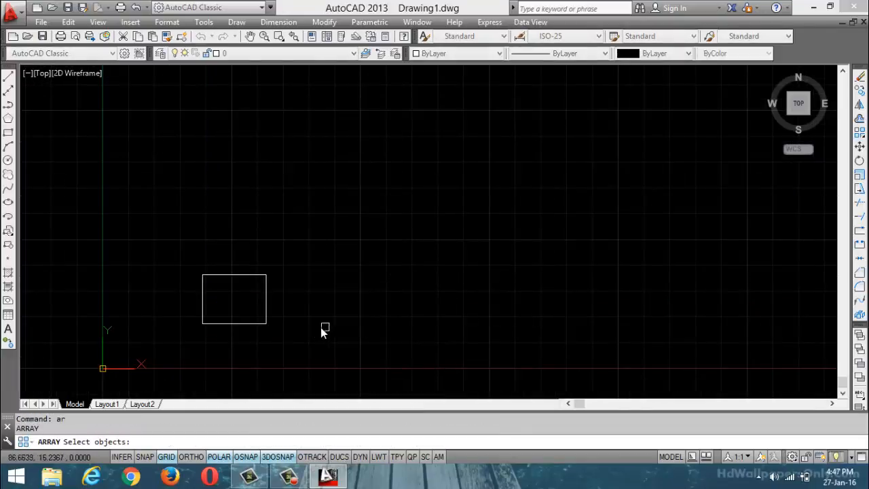
click(264, 317)
click(267, 318)
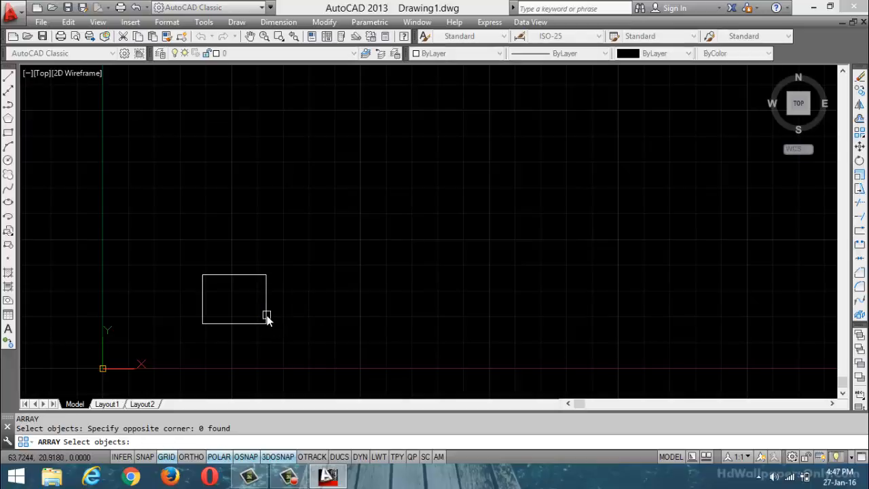
click(266, 318)
key(Return)
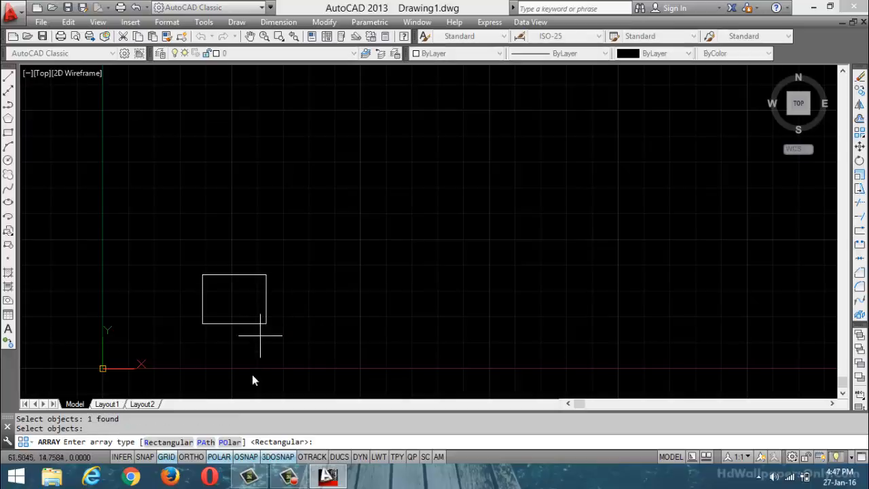
click(168, 444)
click(223, 442)
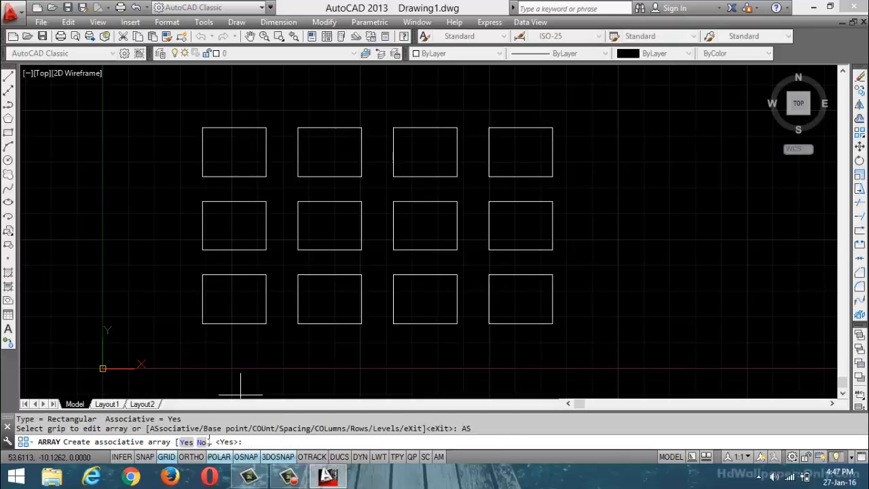
key(Return)
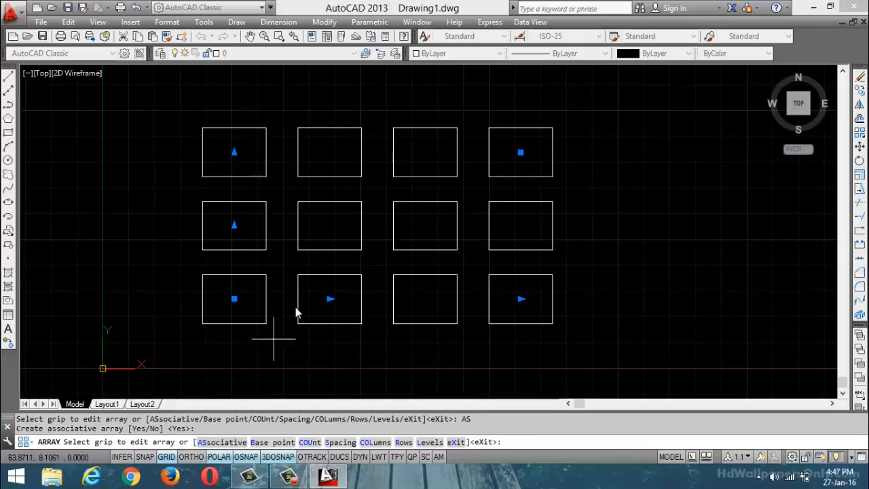
scroll(296, 312, down, 4)
key(Escape)
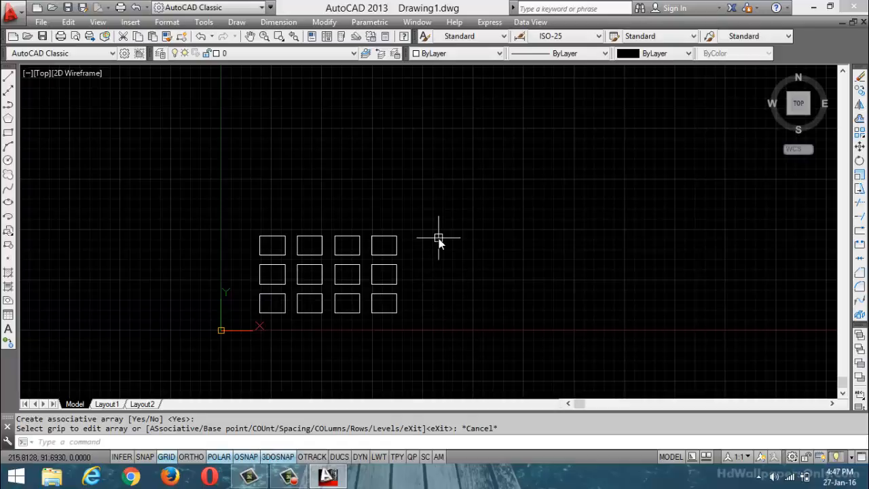
- Select the new array to check whether all its rectangles are joined as one object, and deselect it
click(393, 242)
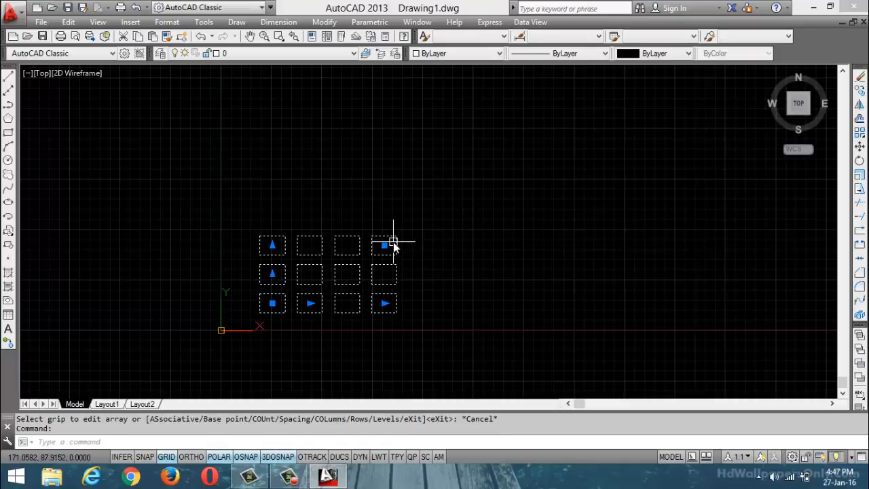
key(Escape)
key(Escape)
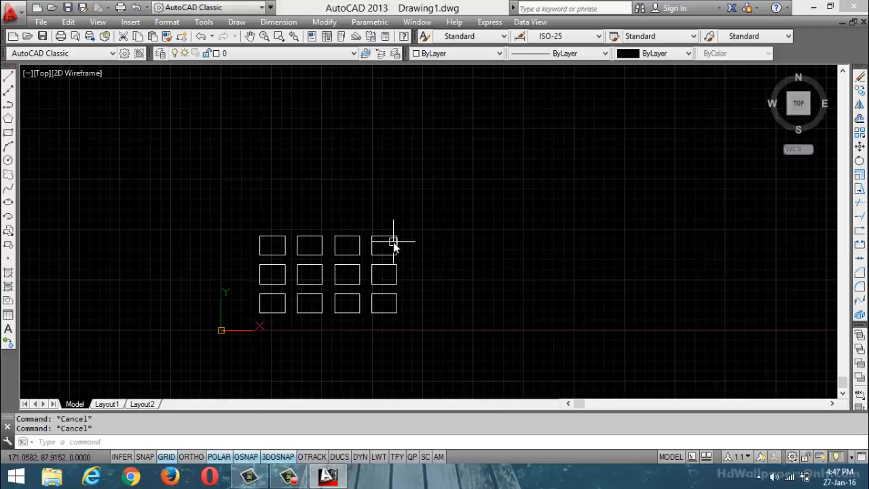
- Array the existing associative array of rectangles again with the Rectangular type, keeping its default columns and rows
text(AR)
key(Return)
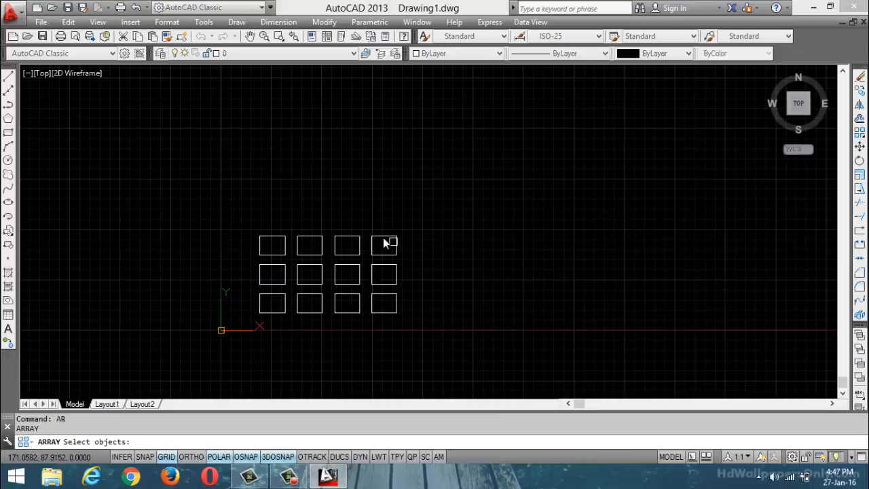
click(350, 238)
key(Return)
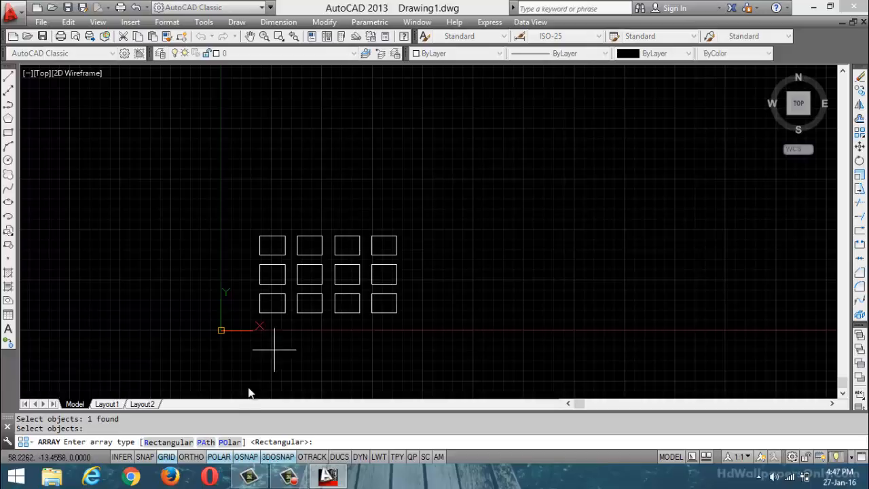
click(183, 448)
scroll(360, 303, down, 4)
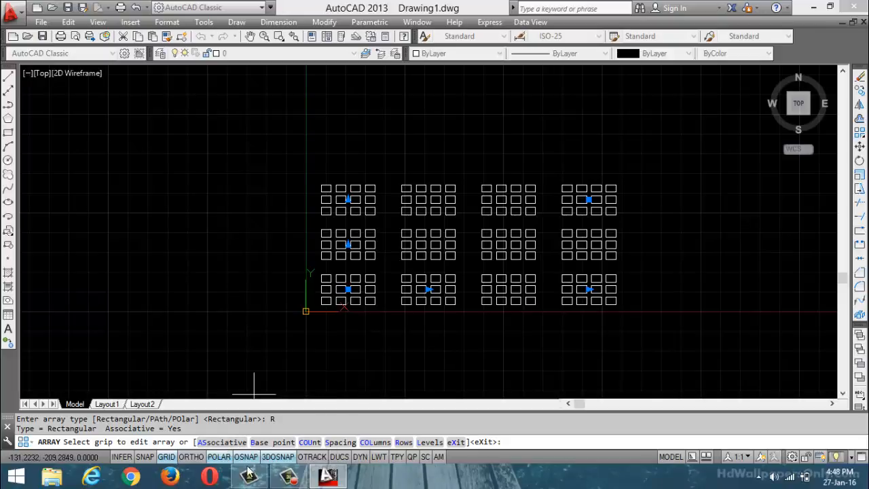
click(287, 477)
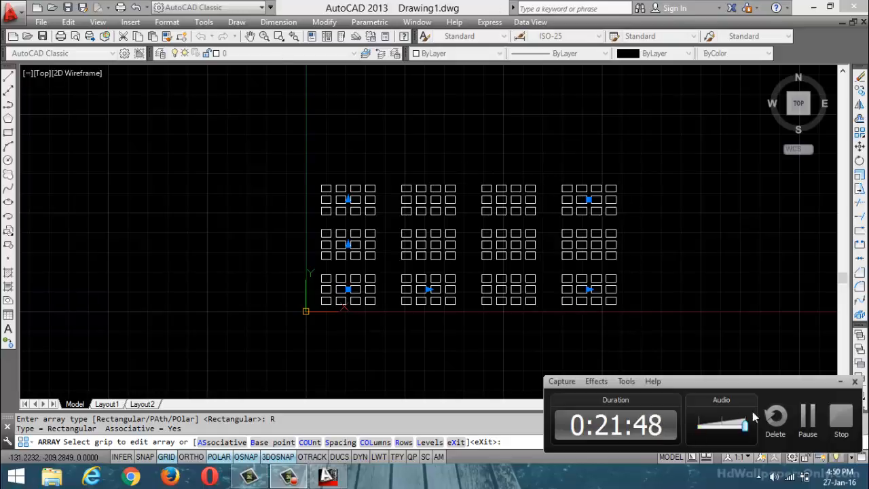
click(842, 382)
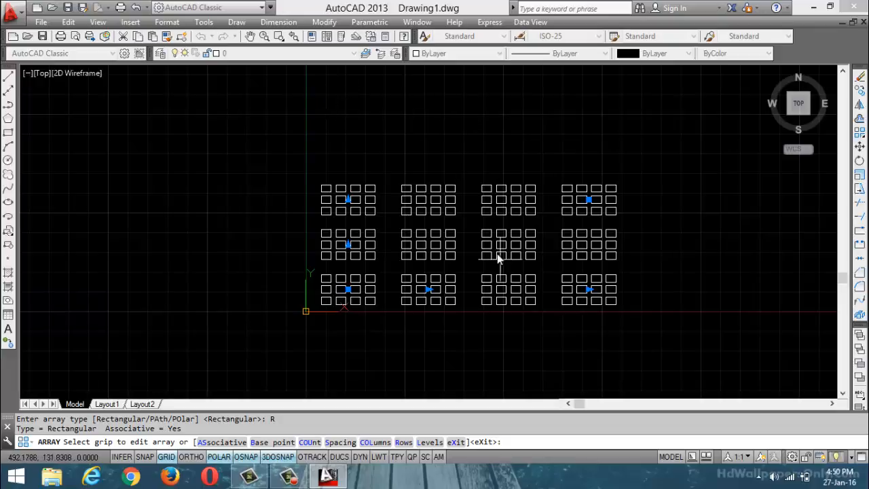
scroll(430, 231, up, 1)
scroll(407, 220, down, 4)
scroll(504, 203, up, 4)
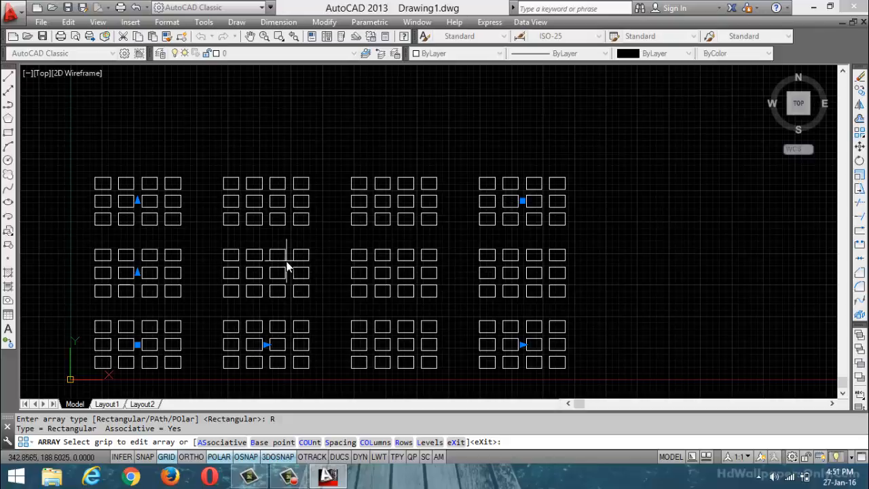
scroll(345, 215, down, 2)
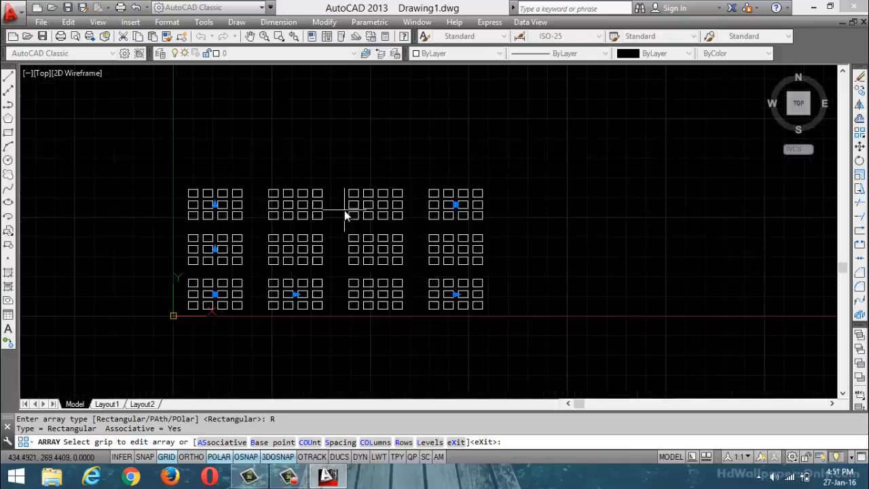
scroll(344, 215, down, 2)
scroll(288, 252, up, 4)
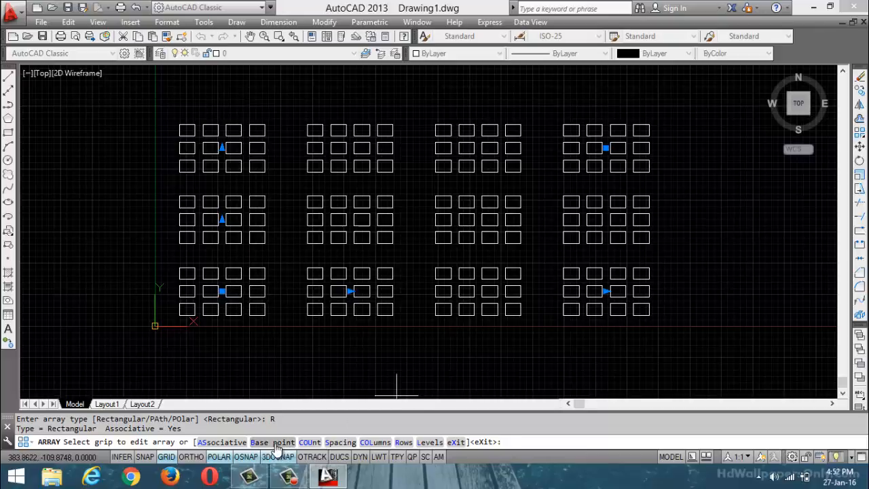
- Set the array's base point inside the lower-left rectangle of the source group
click(290, 444)
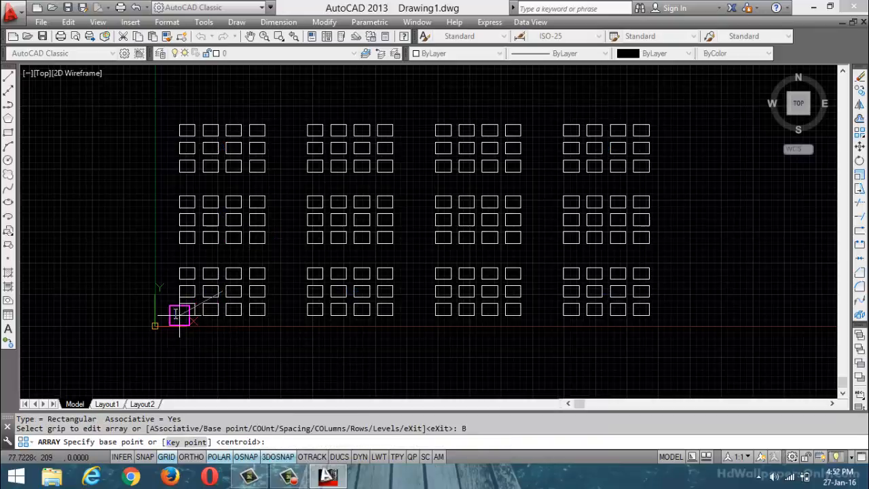
scroll(181, 309, up, 5)
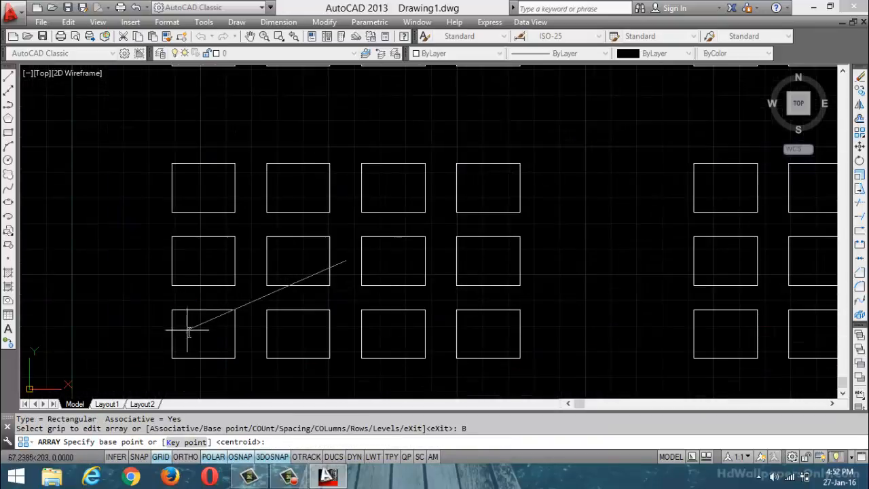
click(186, 331)
scroll(245, 304, down, 4)
scroll(245, 304, down, 2)
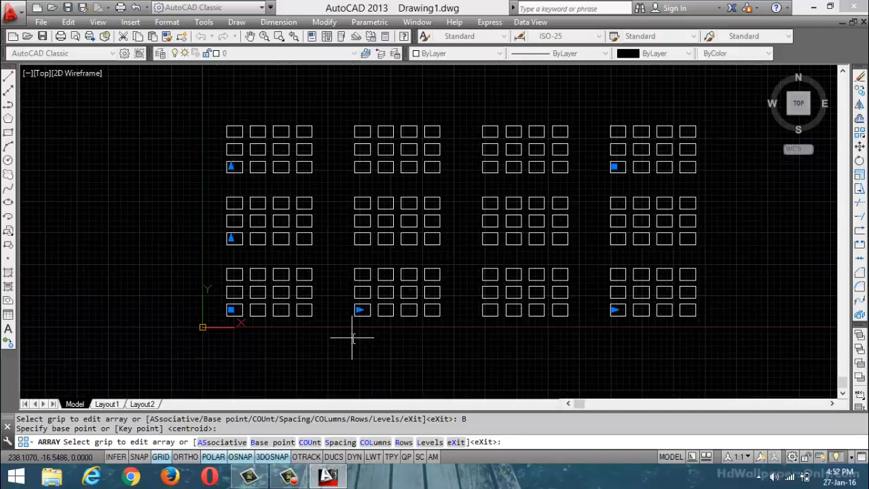
- Move the array's base point into the upper-right rectangle of the source group
click(262, 442)
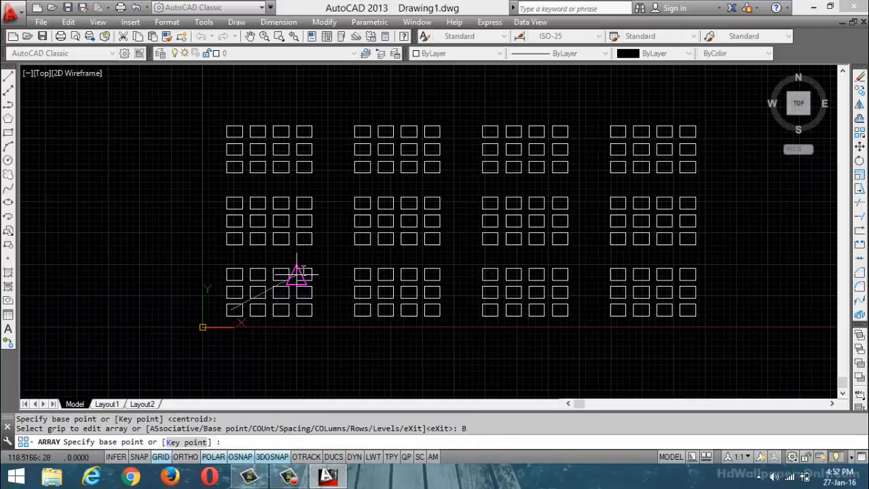
scroll(313, 267, up, 4)
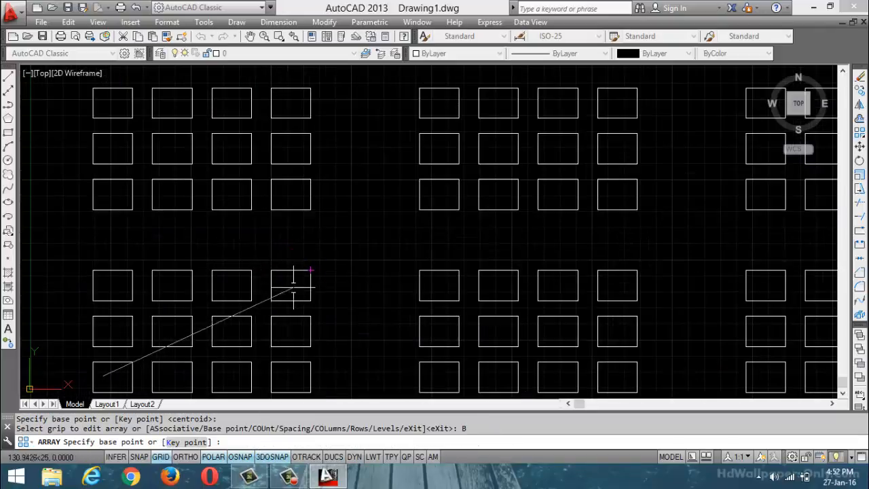
click(294, 289)
scroll(338, 361, down, 4)
scroll(334, 346, up, 2)
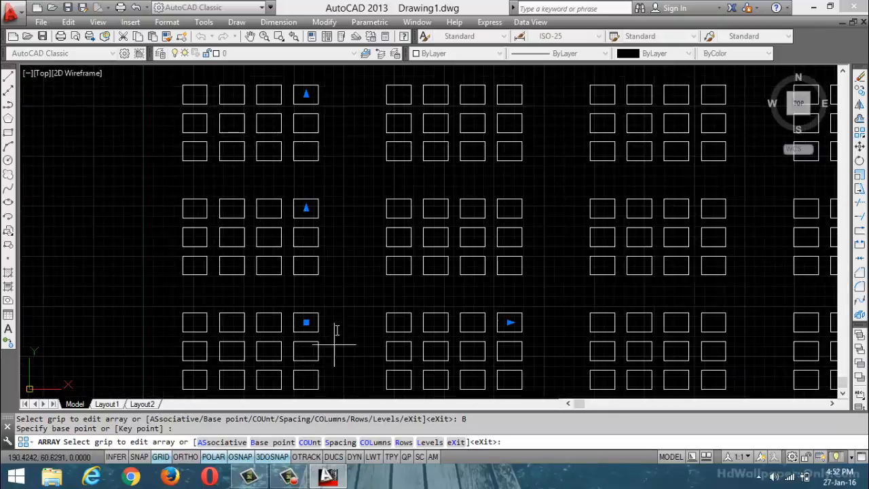
scroll(304, 323, down, 4)
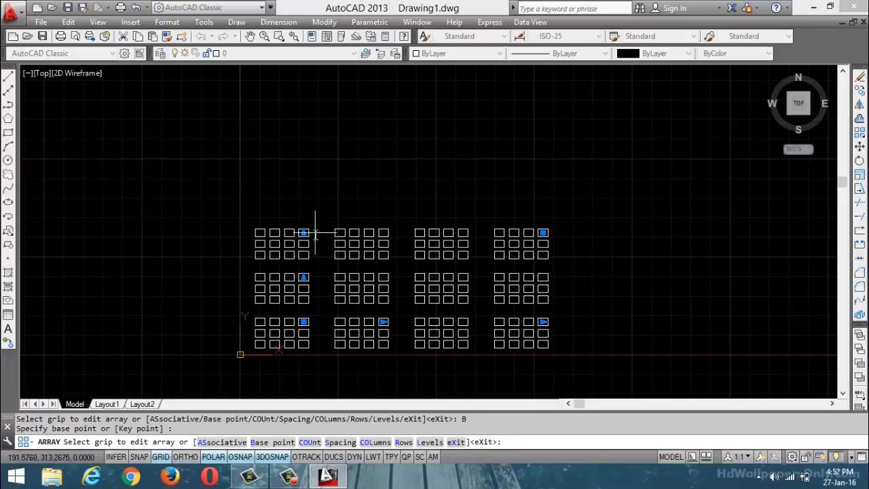
- Place the array's base point back inside the lower-left rectangle of the source group
click(255, 442)
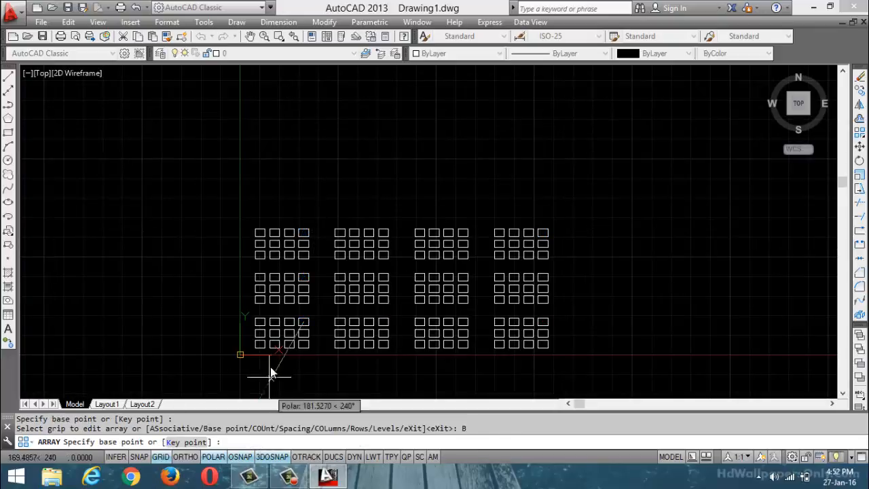
scroll(278, 360, up, 6)
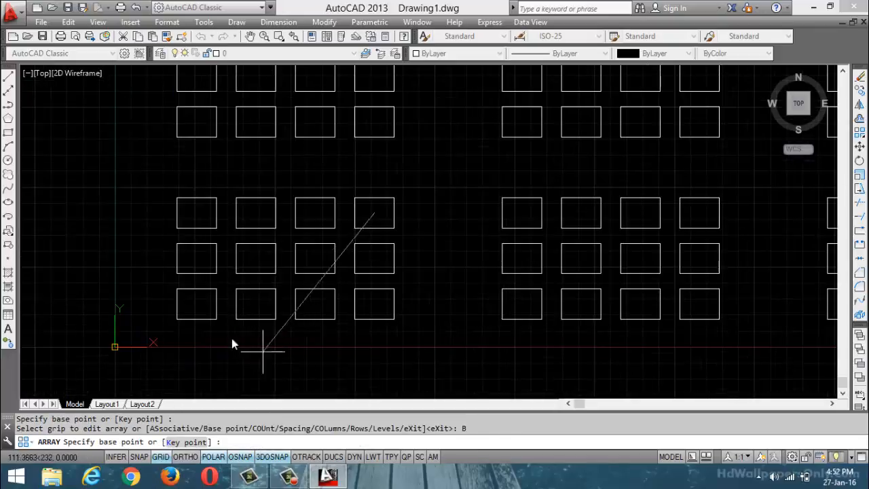
click(197, 310)
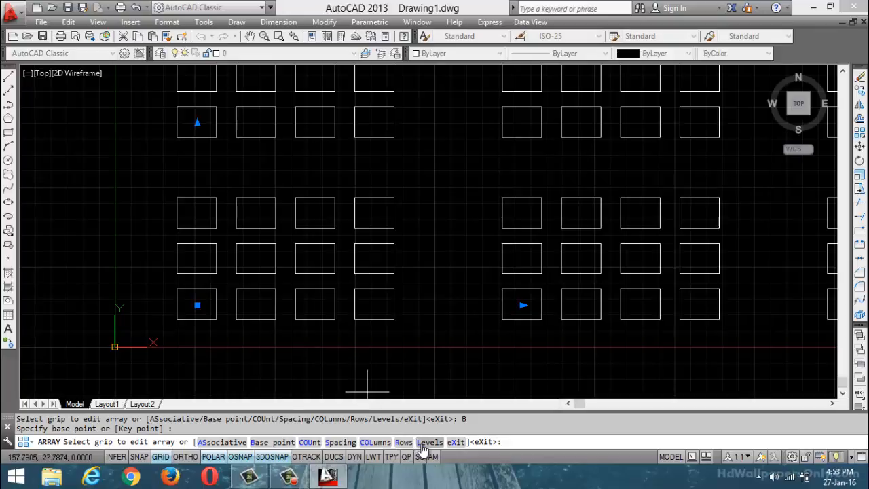
- End the array command and undo both arrays, back to the single rectangle
key(ctrl+z)
key(ctrl+z)
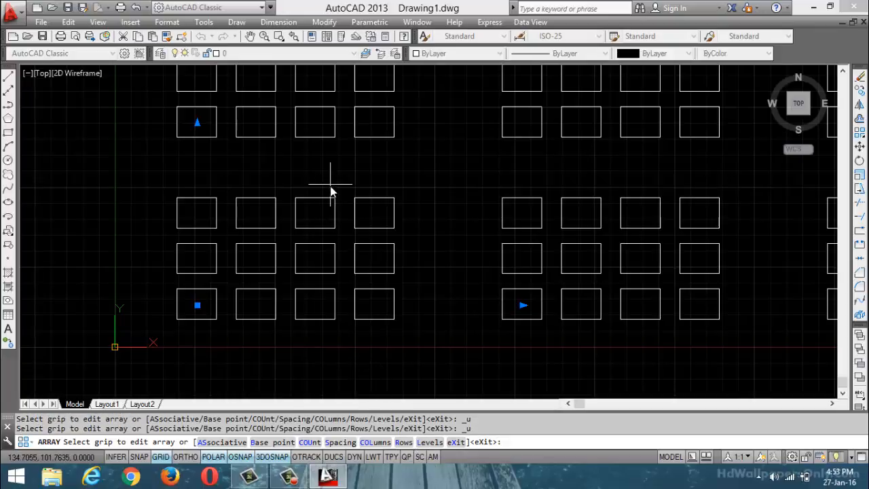
key(Return)
key(Escape)
key(ctrl+z)
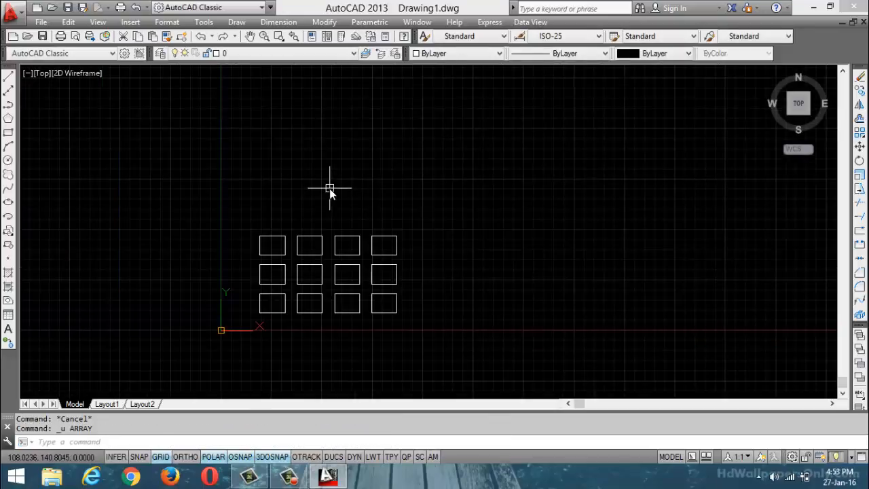
key(ctrl+z)
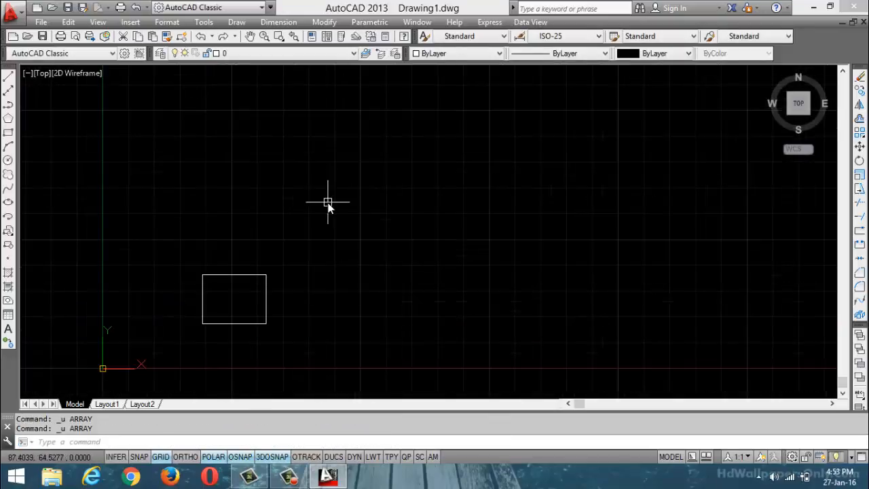
- Array the single rectangle with the Rectangular type, keeping the default columns, rows and associativity
text(AR)
key(Return)
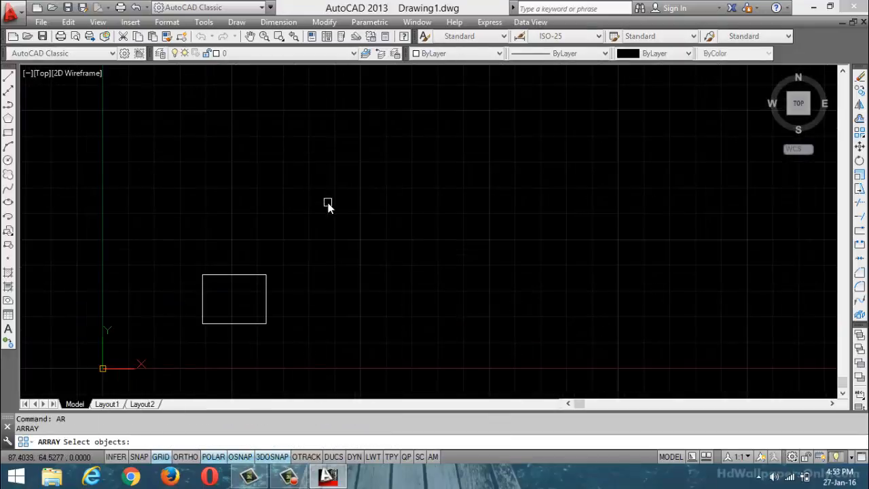
click(248, 274)
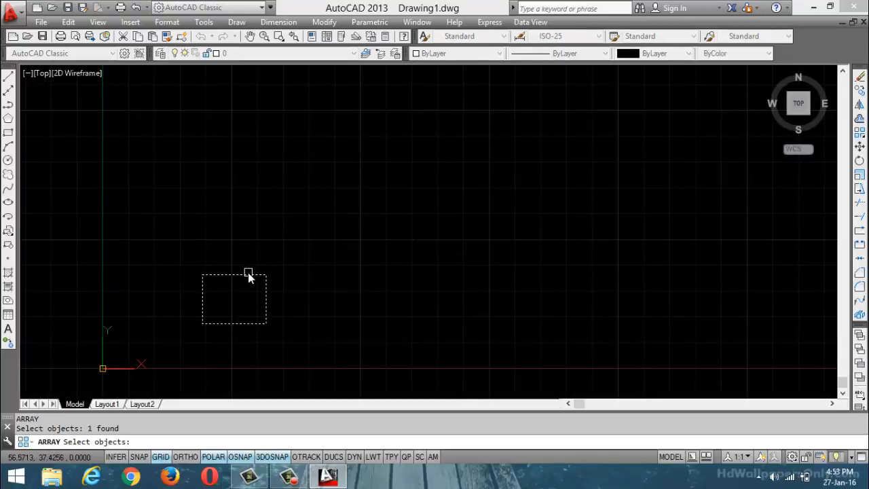
key(Return)
click(171, 445)
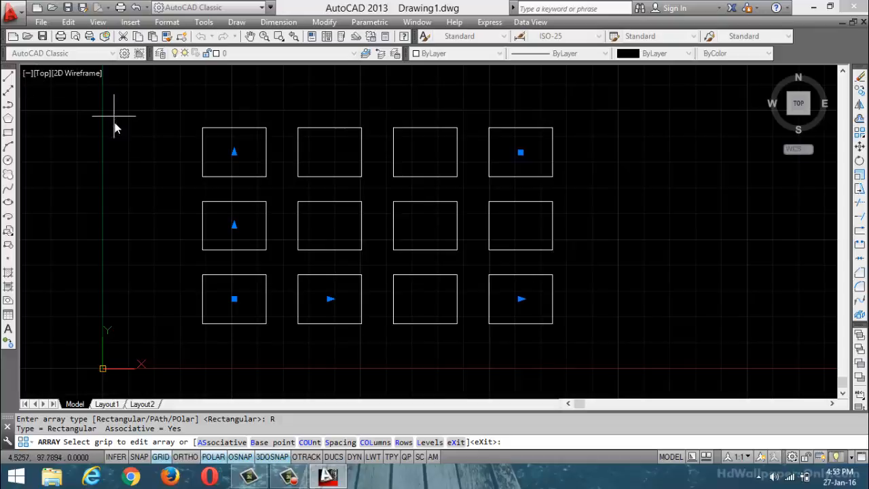
- Give the array 5 levels spaced 50 apart and finish the array
click(431, 443)
text(5)
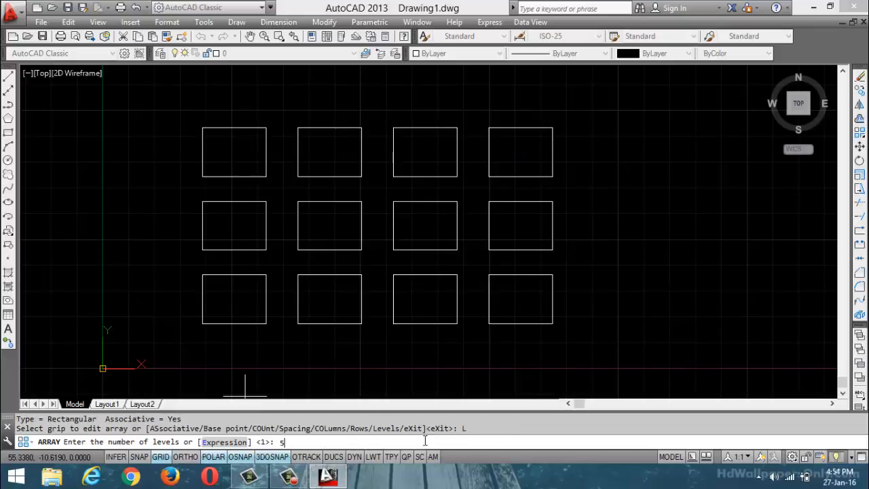
key(Return)
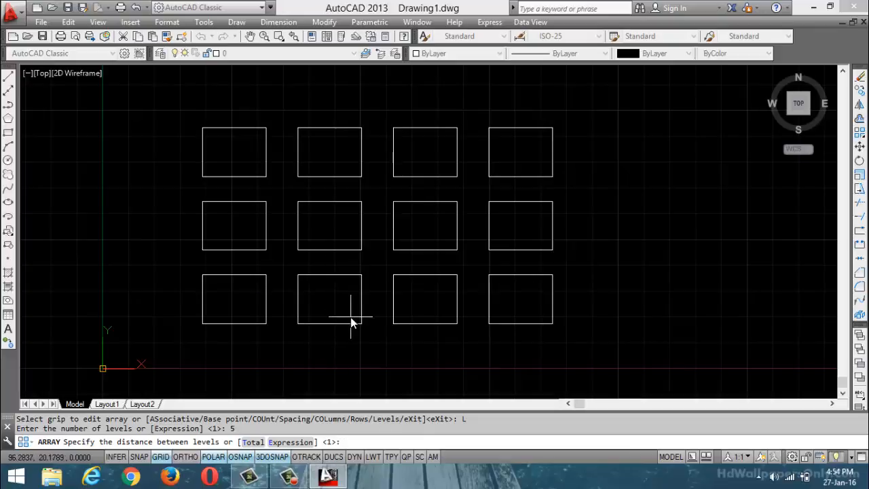
text(50)
key(Return)
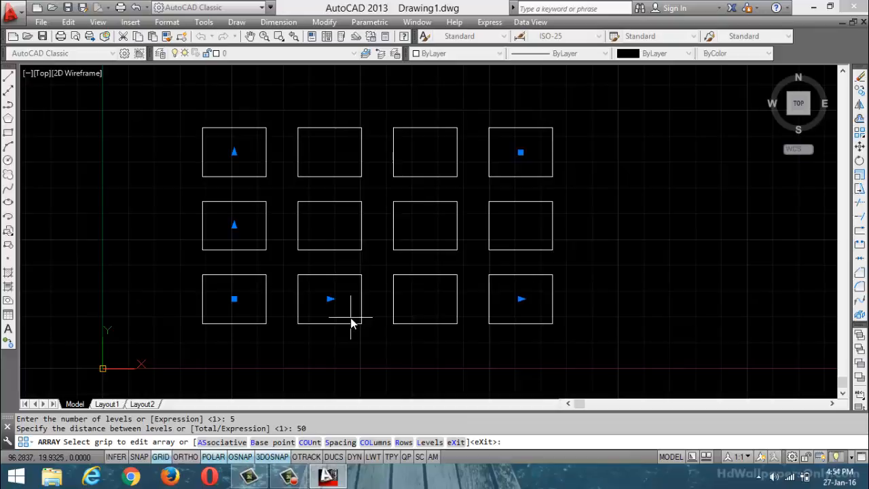
click(451, 441)
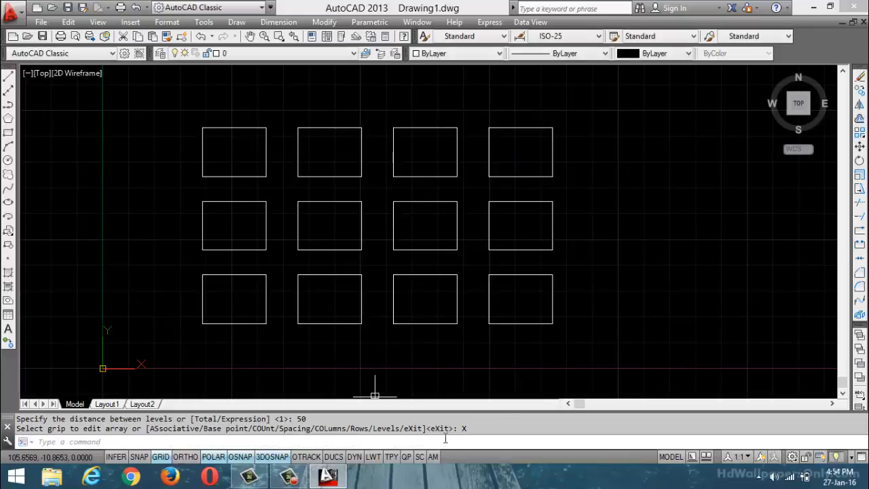
- Switch to the SW Isometric view and orbit the model to examine the array's stacked levels from the side
click(37, 75)
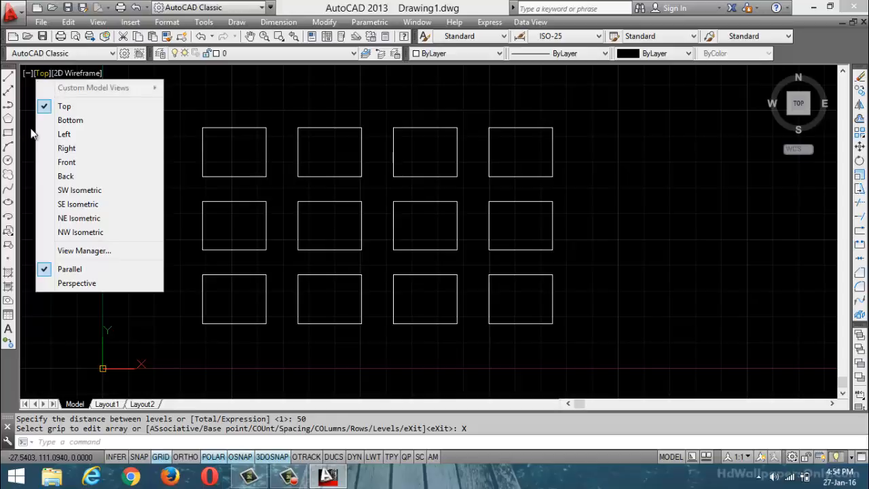
click(77, 194)
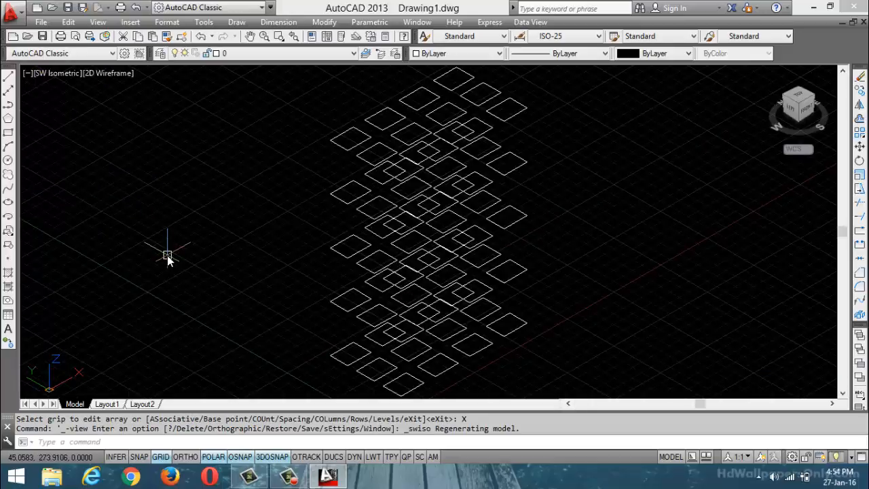
text(OR)
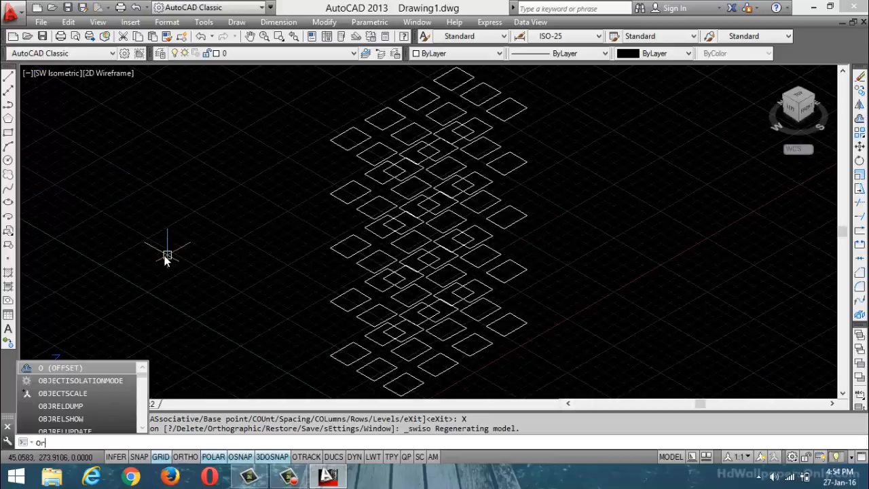
key(Return)
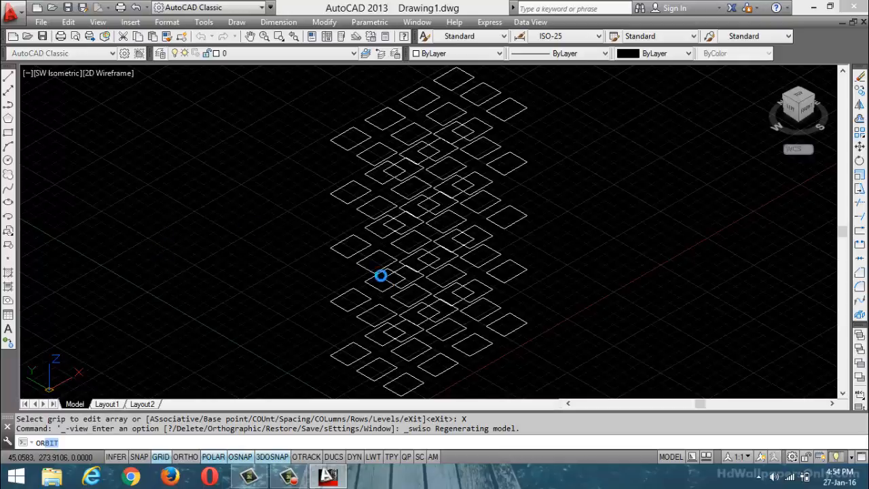
drag(380, 276, 388, 258)
key(Escape)
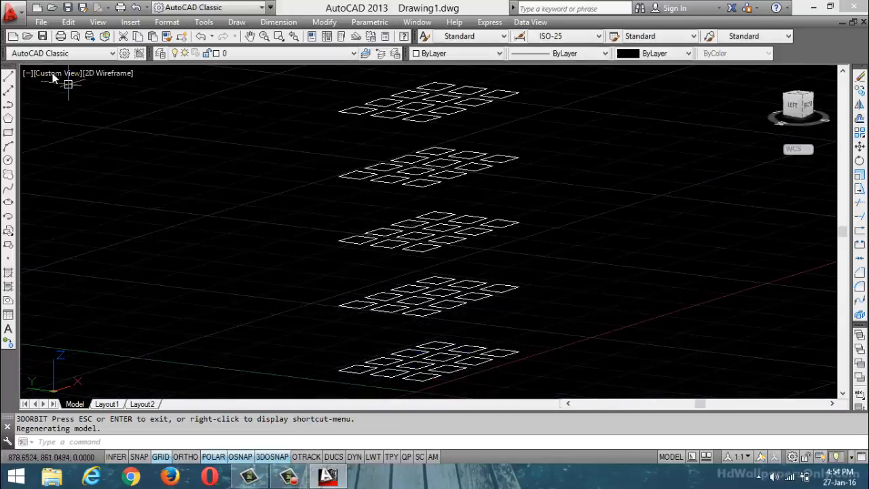
- Return the drawing to the Top view with the whole array in sight
click(45, 71)
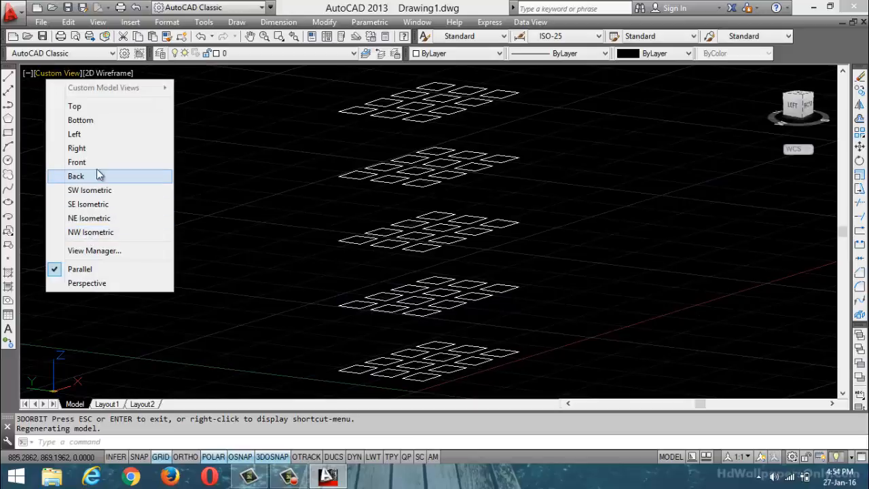
click(74, 106)
scroll(285, 198, down, 3)
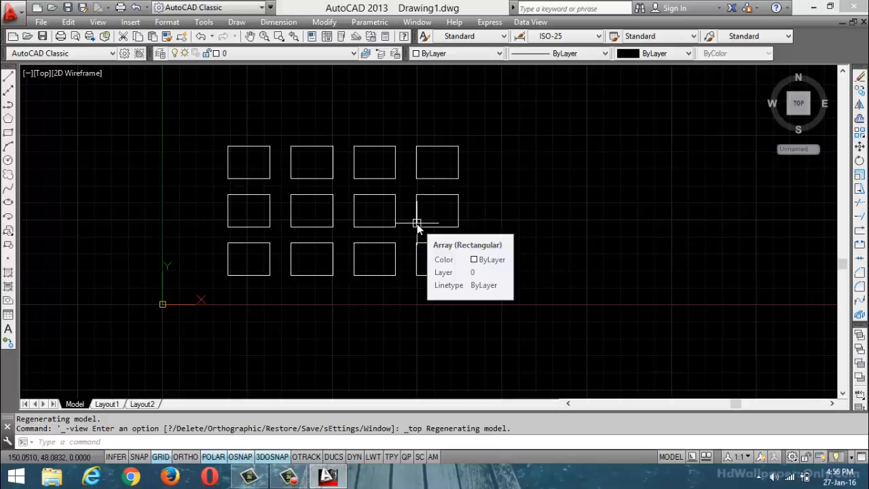
- Erase the whole rectangular array from the drawing
key(Escape)
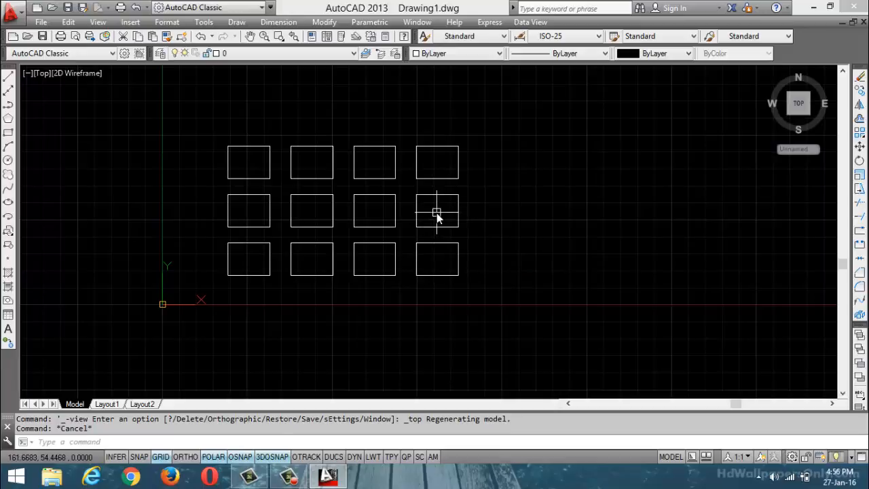
key(ctrl+a)
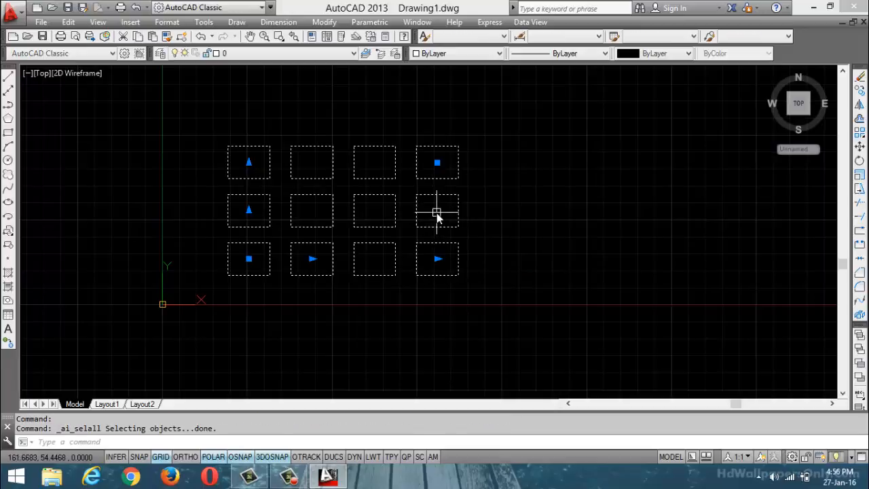
key(Delete)
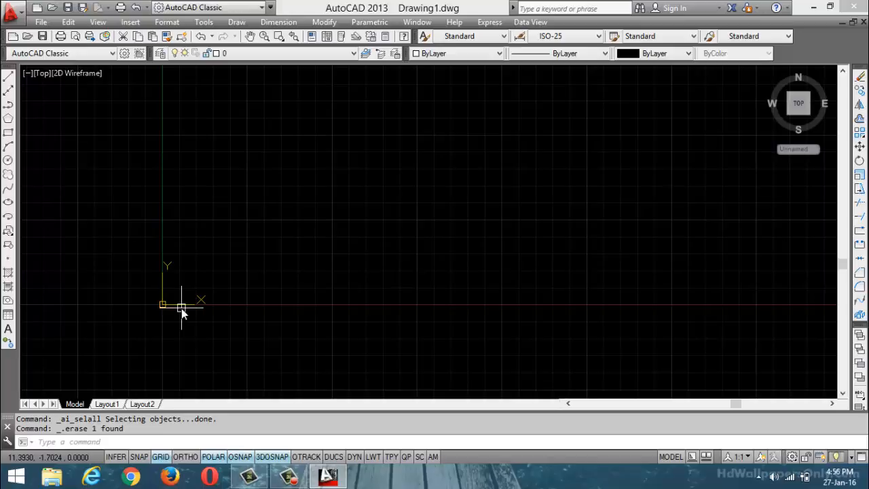
- Draw a circle with a radius of about 59 units to the right of the origin
click(8, 160)
click(373, 294)
click(389, 186)
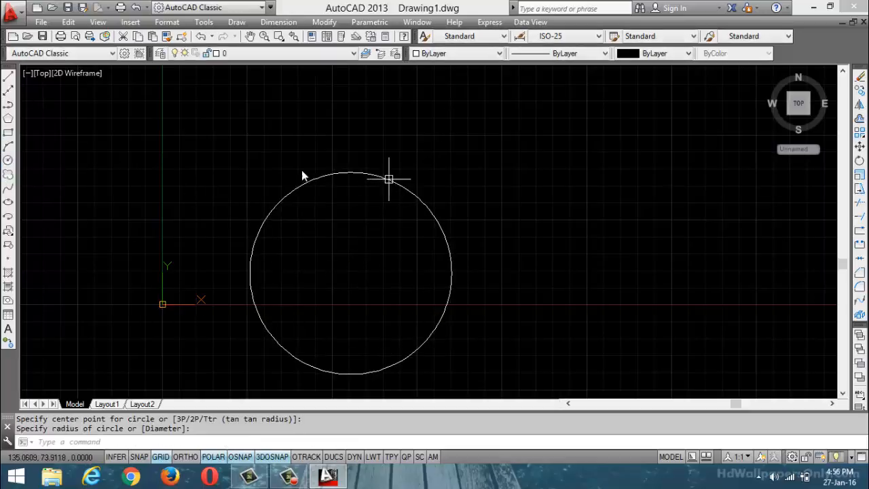
- Draw a smaller circle with a radius of about 23 units, centred on the large circle's right quadrant
scroll(301, 174, down, 3)
click(8, 160)
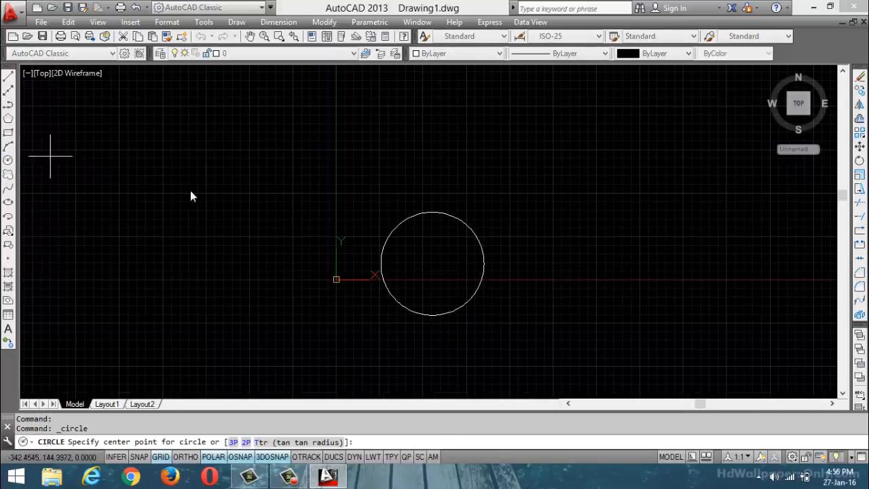
click(485, 265)
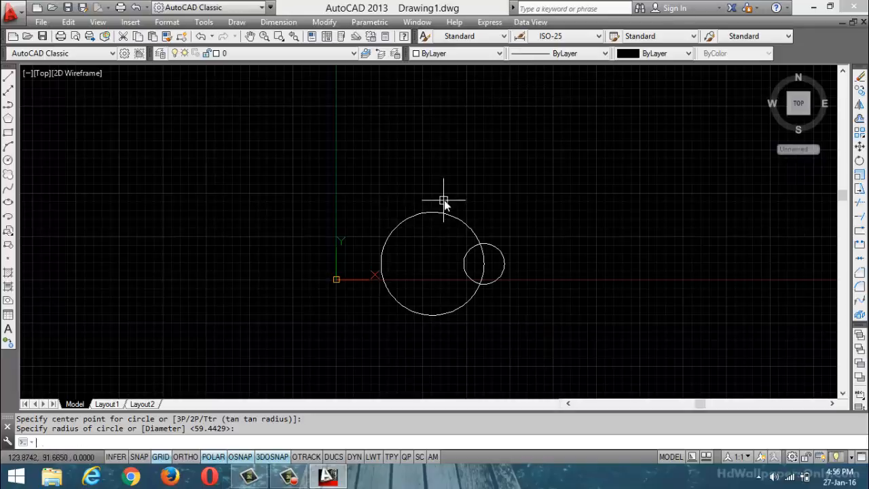
key(Escape)
- Array the small circle with the Polar type around the centre of the large circle
text(ar)
key(Return)
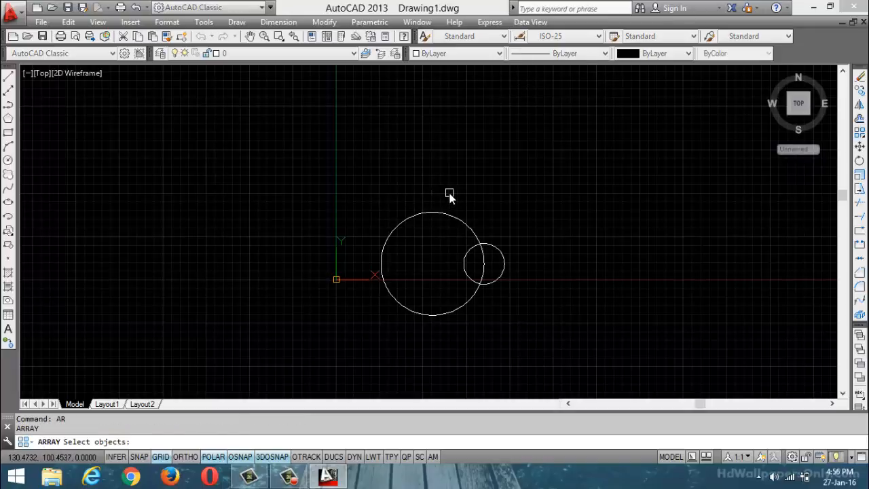
click(501, 249)
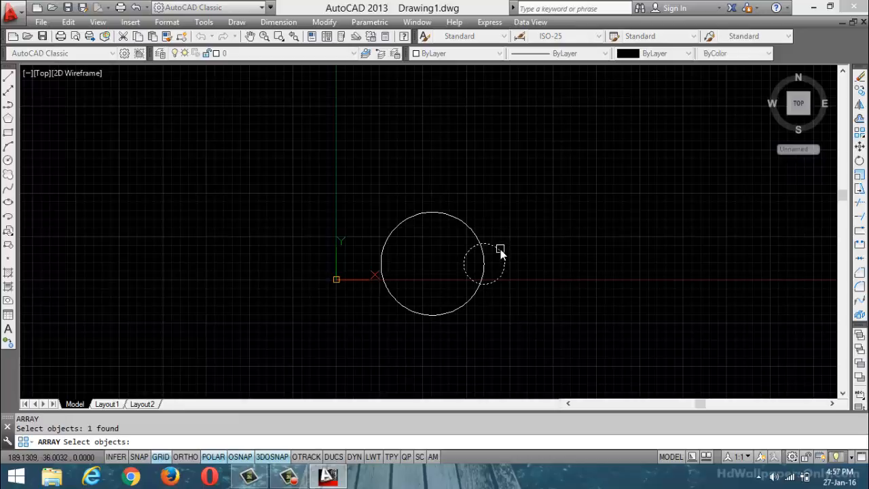
key(Return)
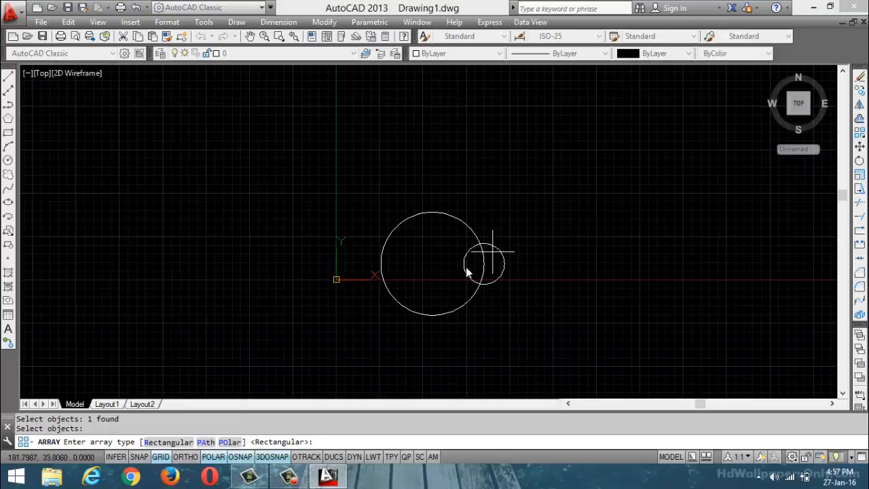
text(PO)
key(Return)
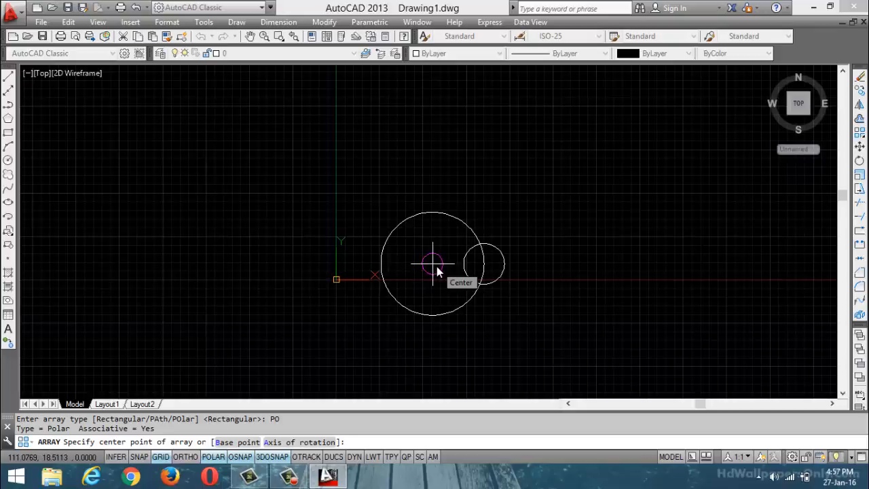
click(436, 266)
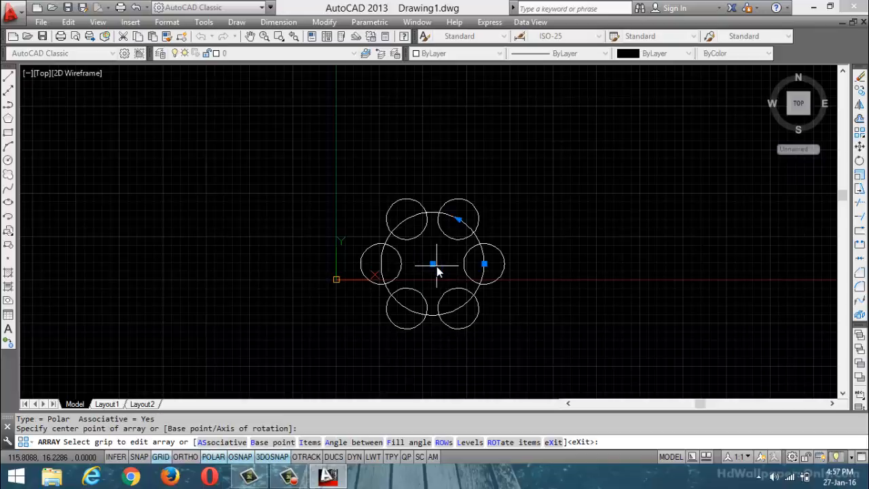
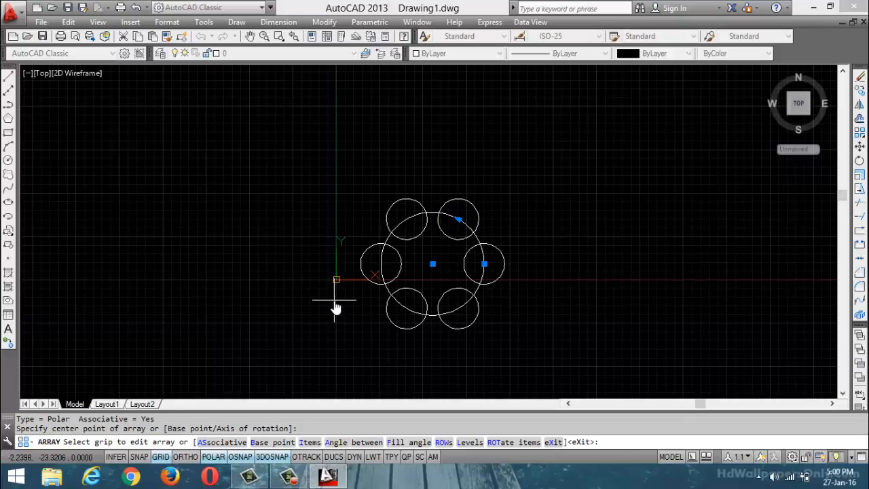
- Try item counts of 4 and 8 for the polar array of circles
click(312, 442)
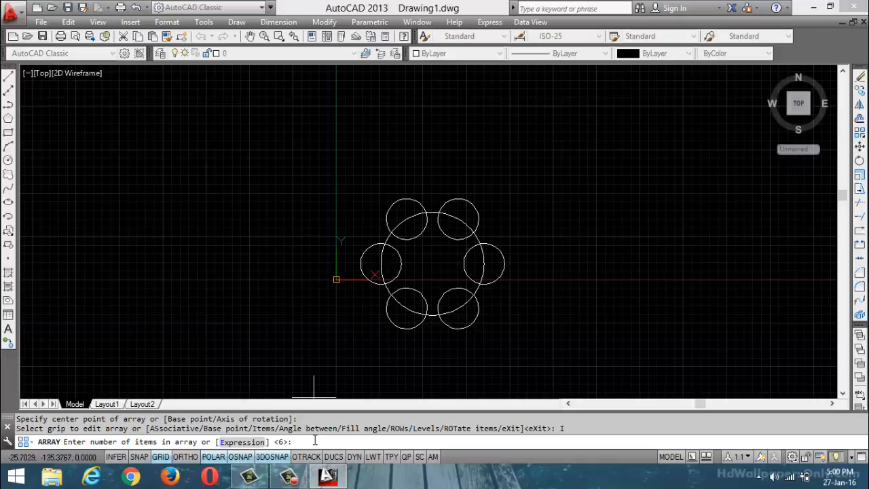
text(4)
key(Return)
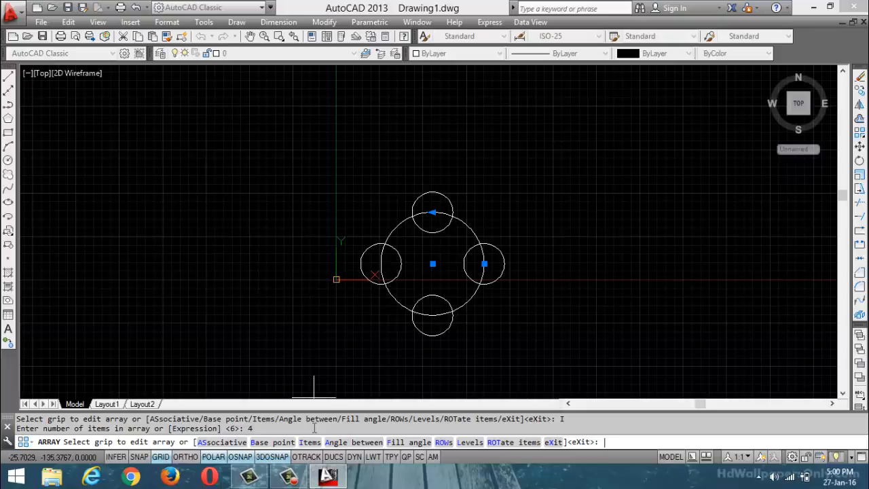
click(319, 442)
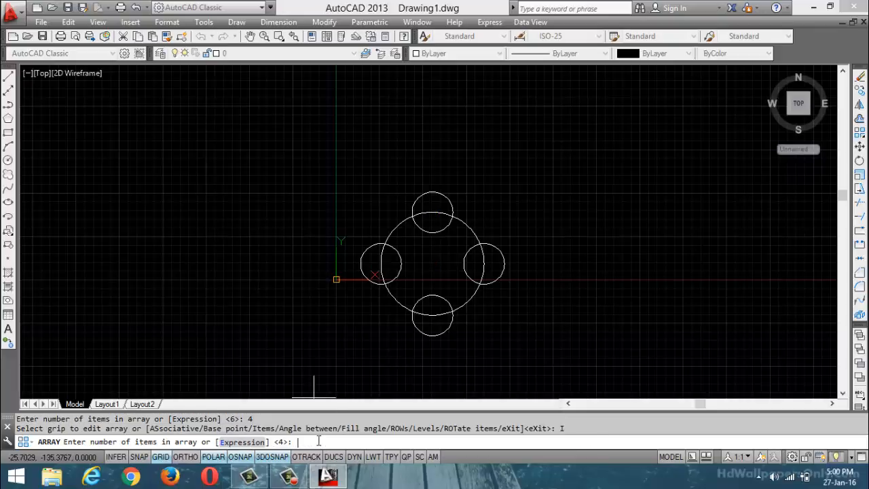
text(8)
key(Return)
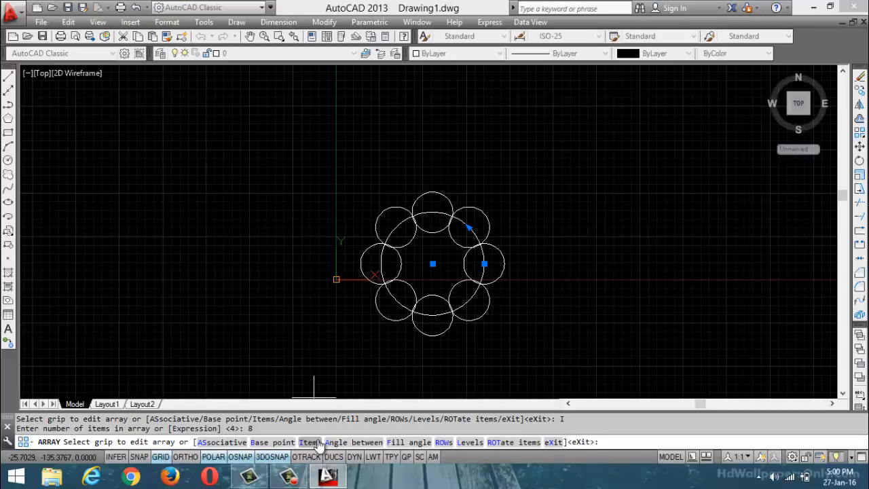
- Try item counts of 20, 5 and 6 for the same polar array
click(306, 442)
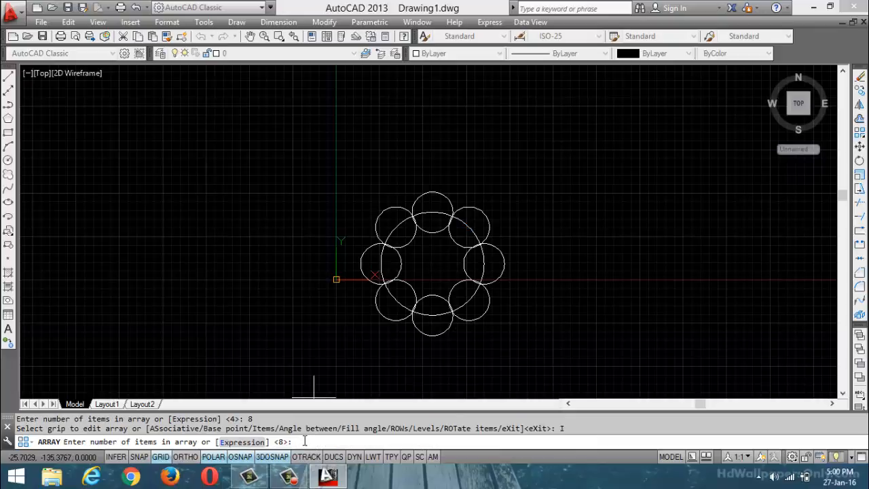
text(20)
key(Return)
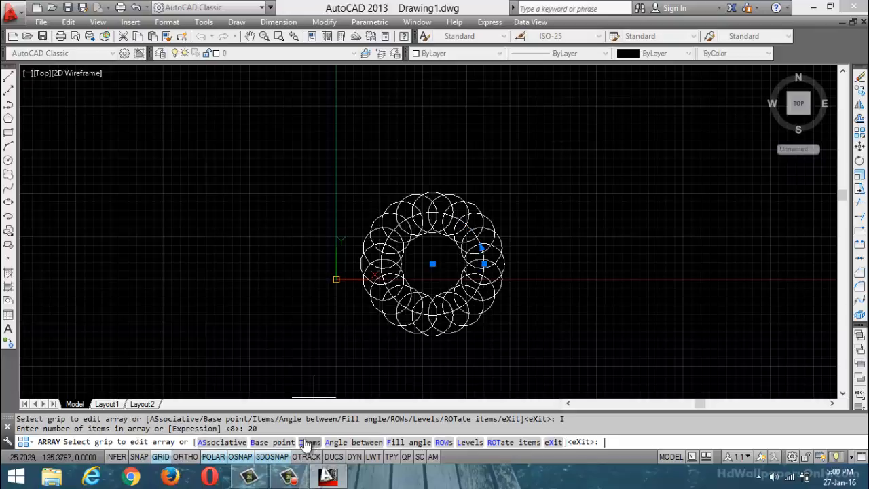
click(312, 442)
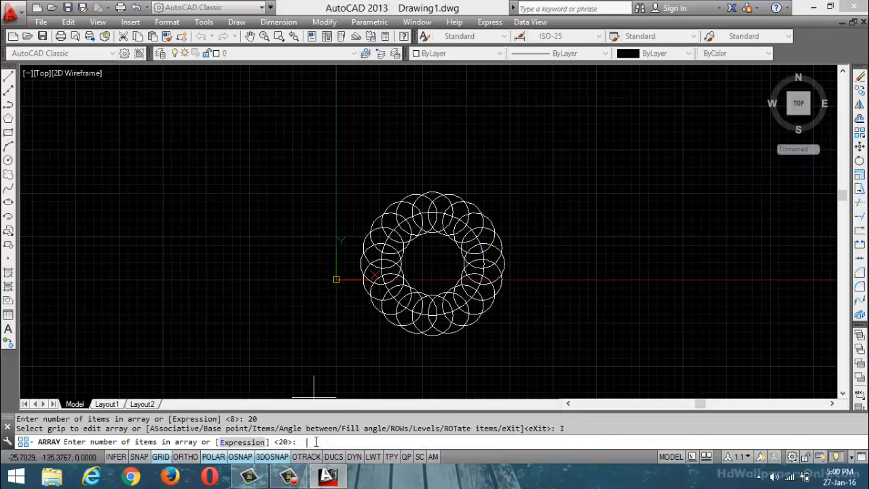
text(5)
key(Return)
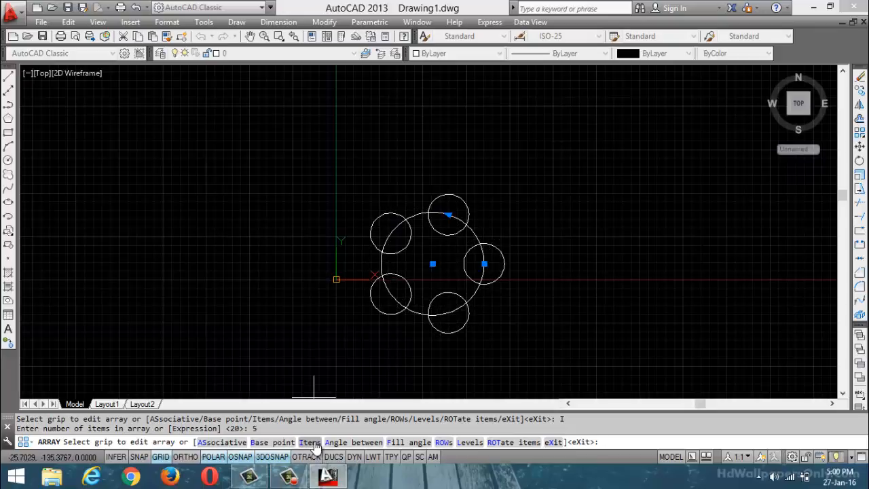
click(311, 442)
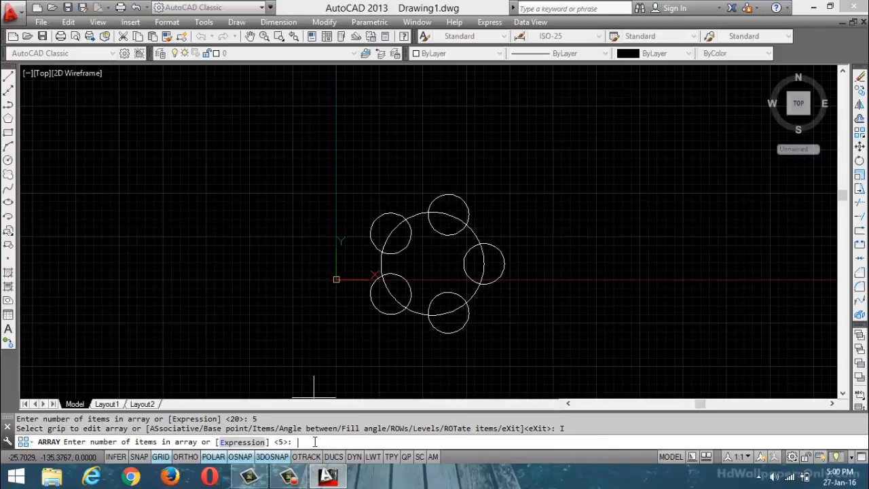
text(6)
key(Return)
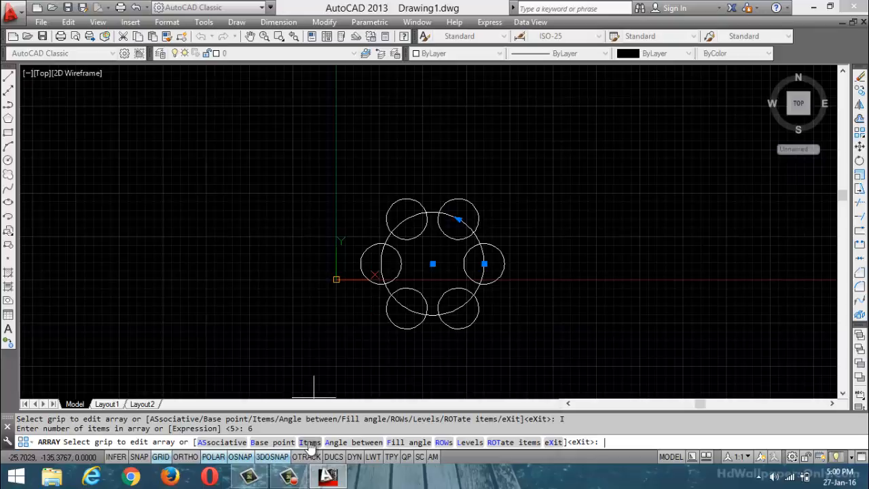
- Undo the polar array and erase the small circle on the large circle's right quadrant
key(Escape)
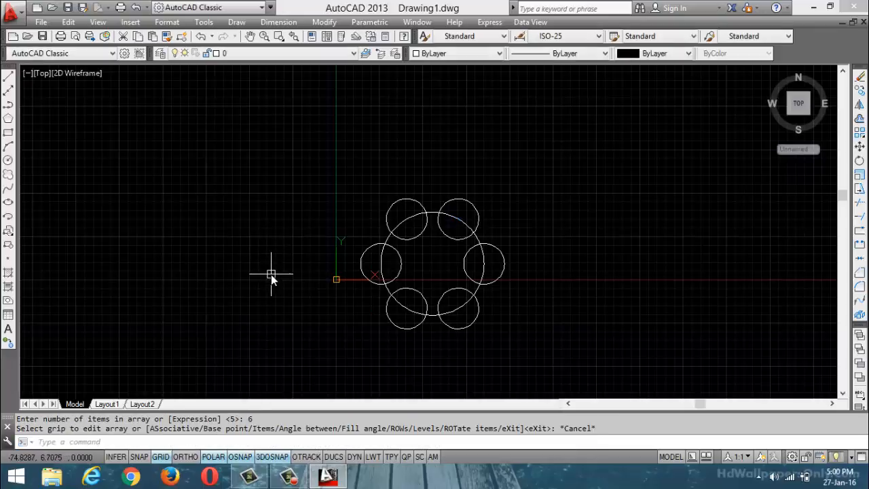
key(ctrl+z)
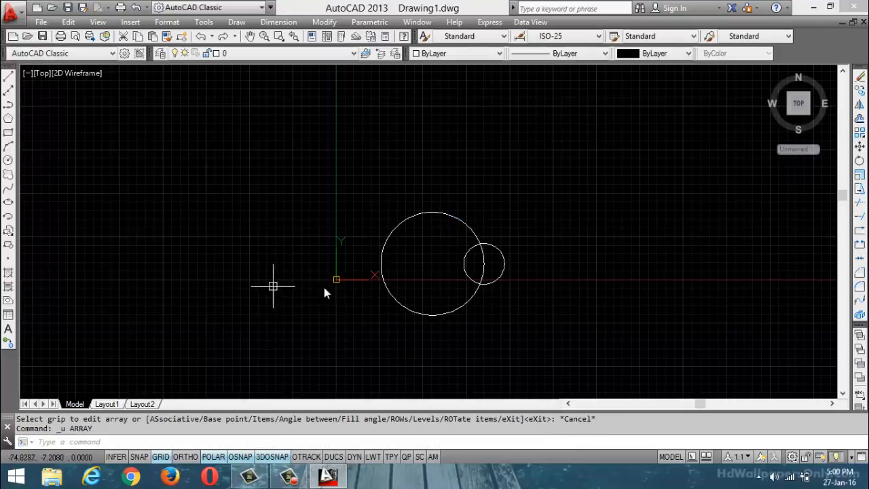
click(501, 256)
key(Delete)
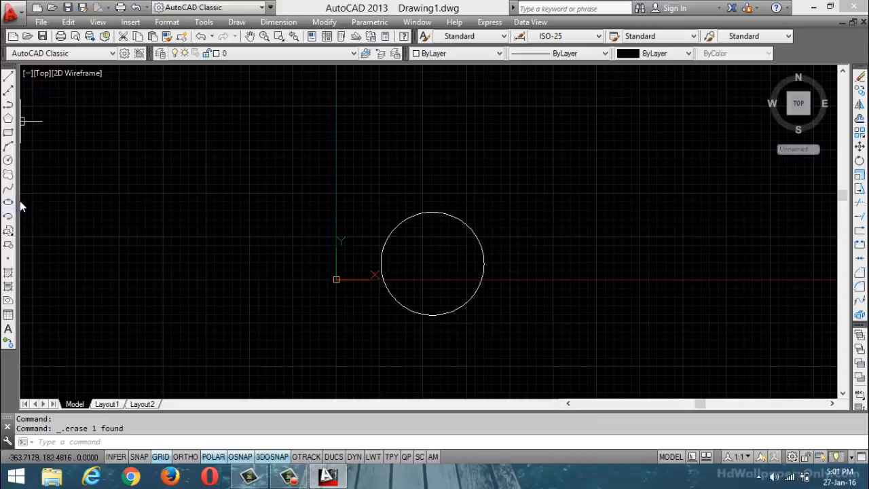
- Draw a new circle on the large circle's right quadrant, with about one fifth of the large circle's radius
click(8, 160)
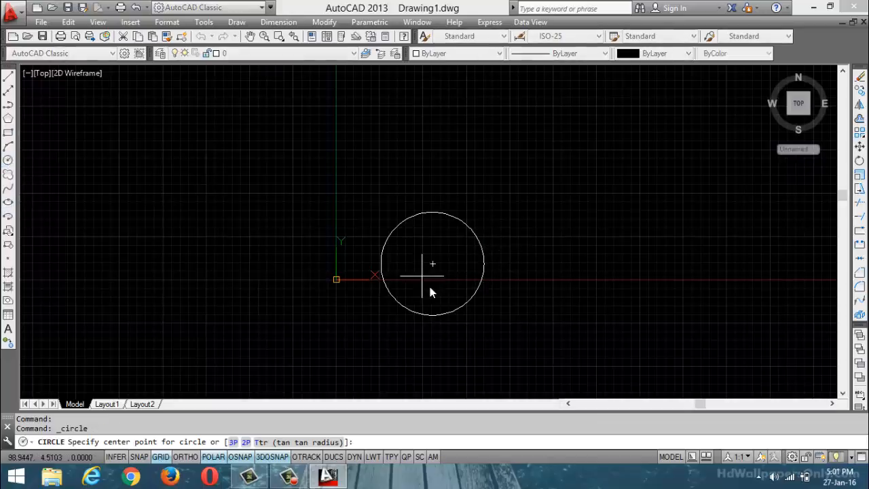
click(481, 269)
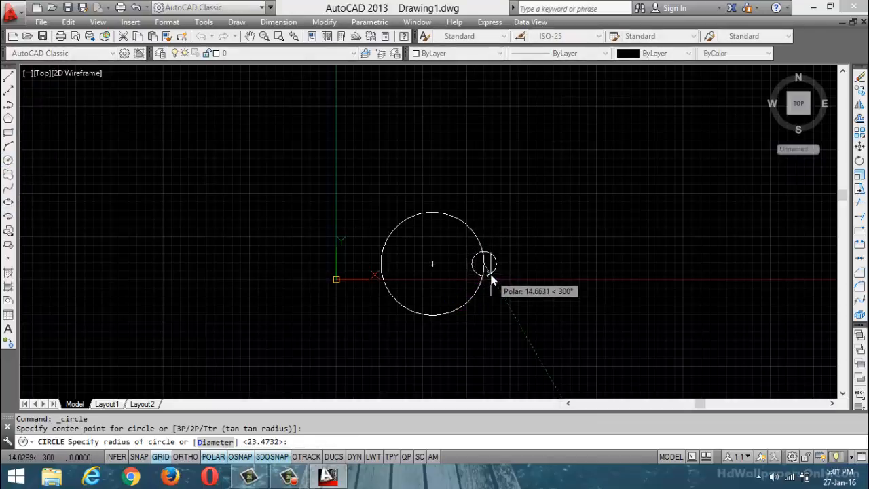
click(491, 278)
- Create a polar array of the new small circle, using the large circle's centre as the array centre
text(ar)
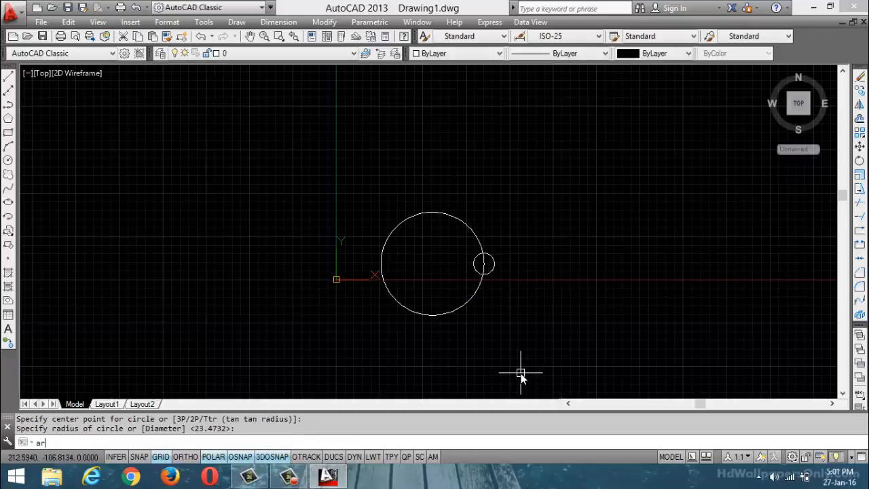
key(Return)
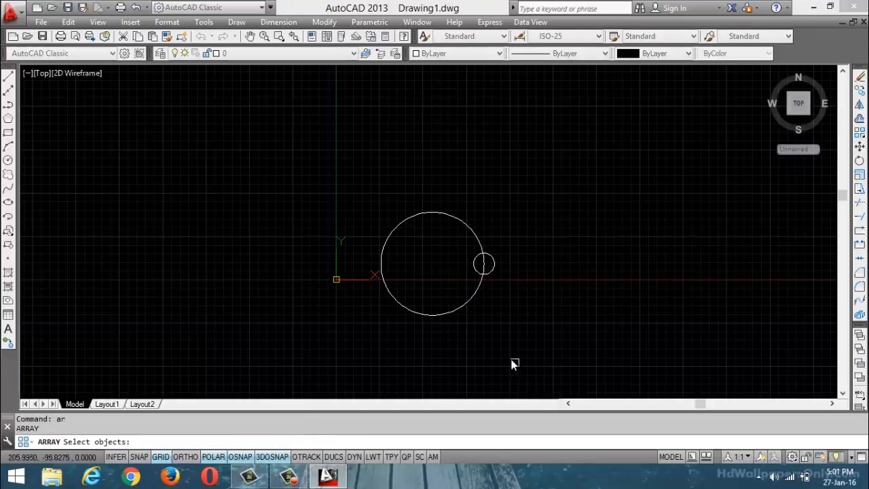
click(494, 269)
key(Return)
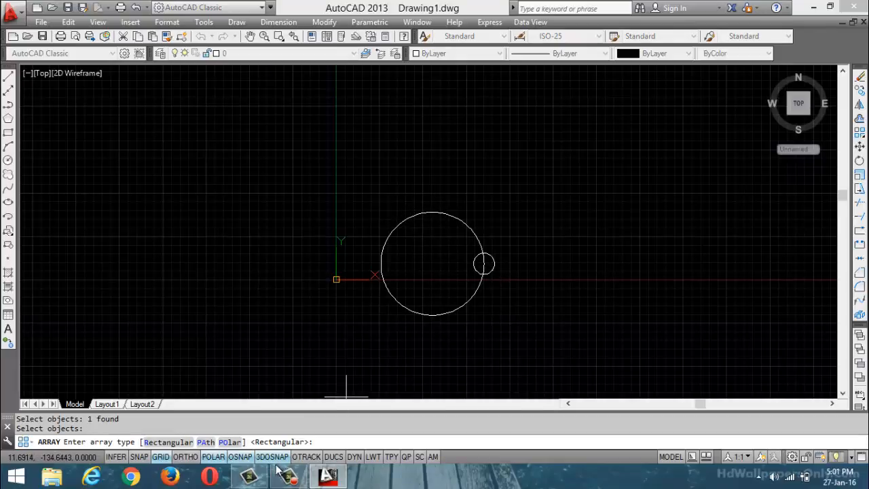
click(231, 442)
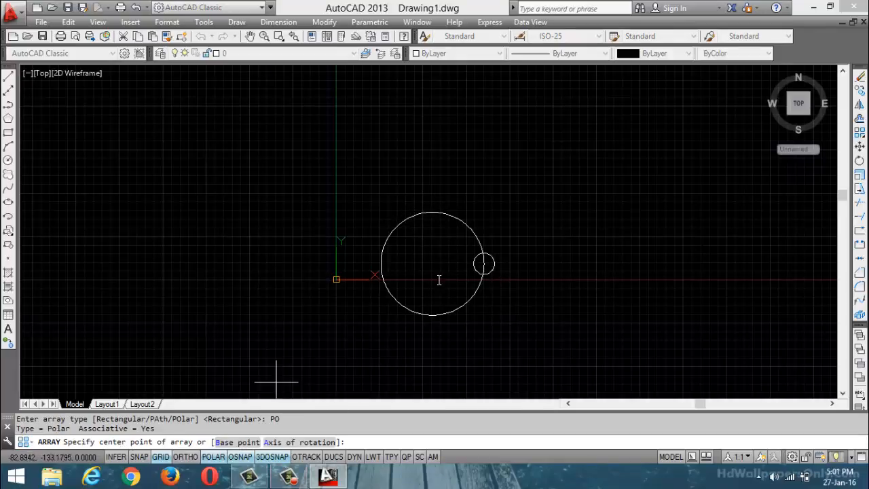
click(438, 261)
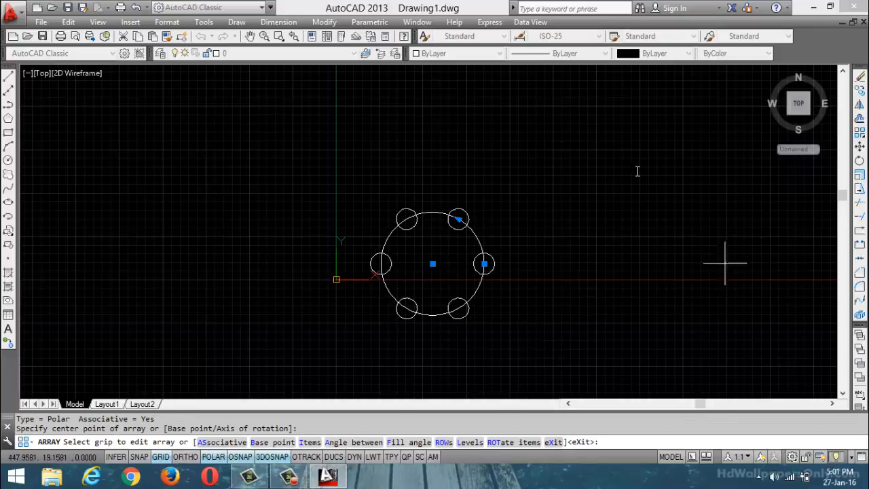
- Set the number of items in the polar array to 10
click(311, 442)
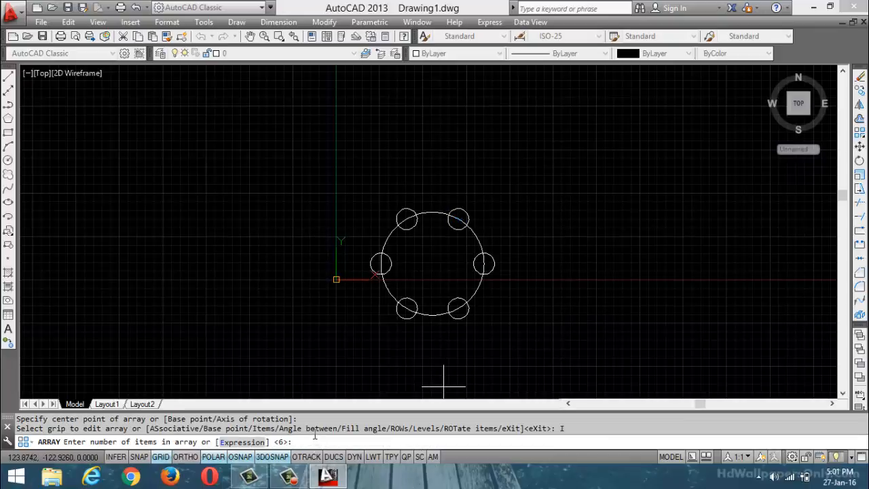
text(10)
key(Return)
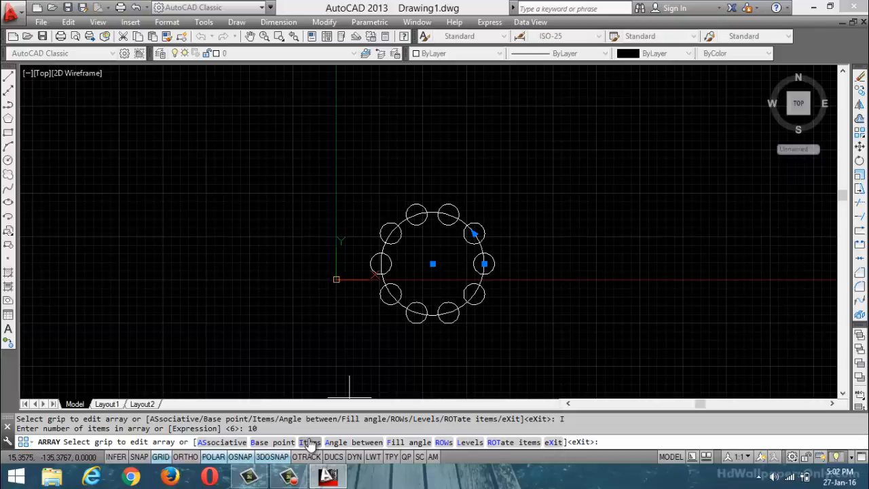
- Keep the polar array's item count at 10 and set its fill angle to 180 degrees
click(310, 442)
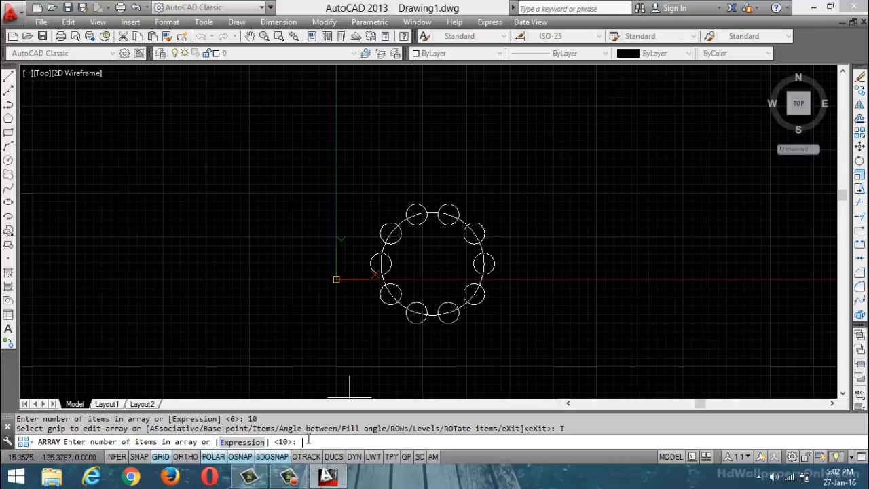
key(Return)
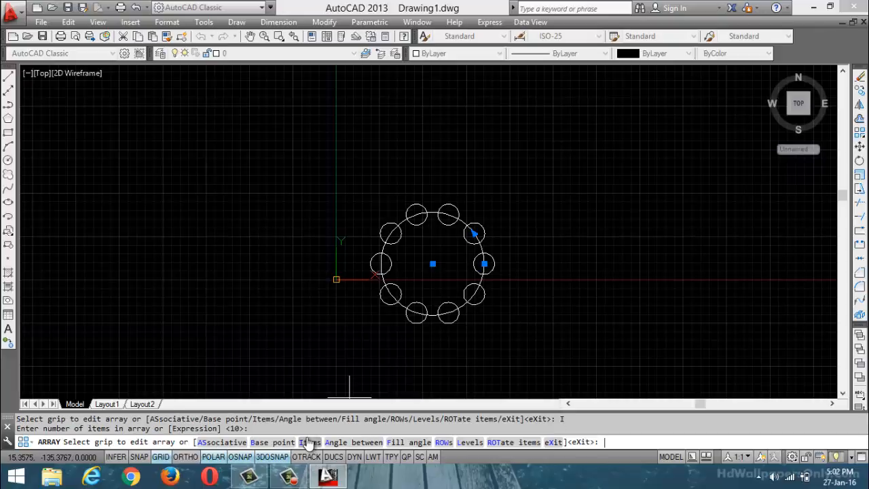
mouse_move(302, 484)
mouse_move(326, 475)
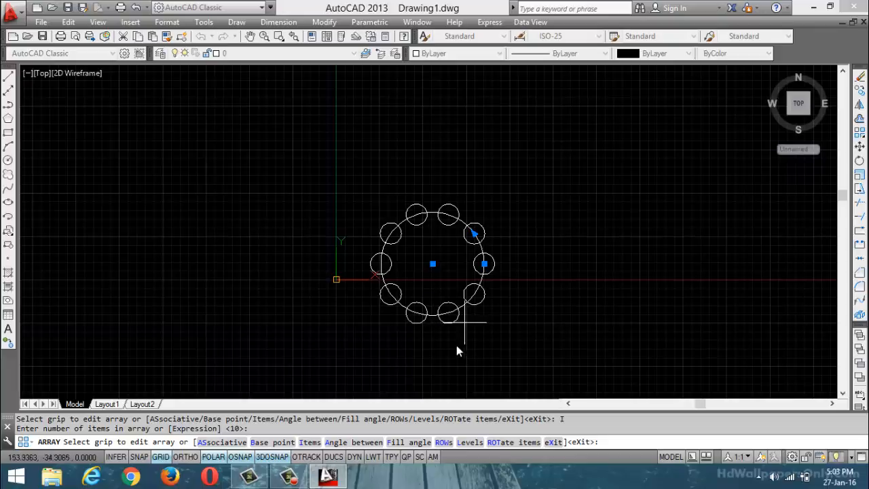
click(415, 442)
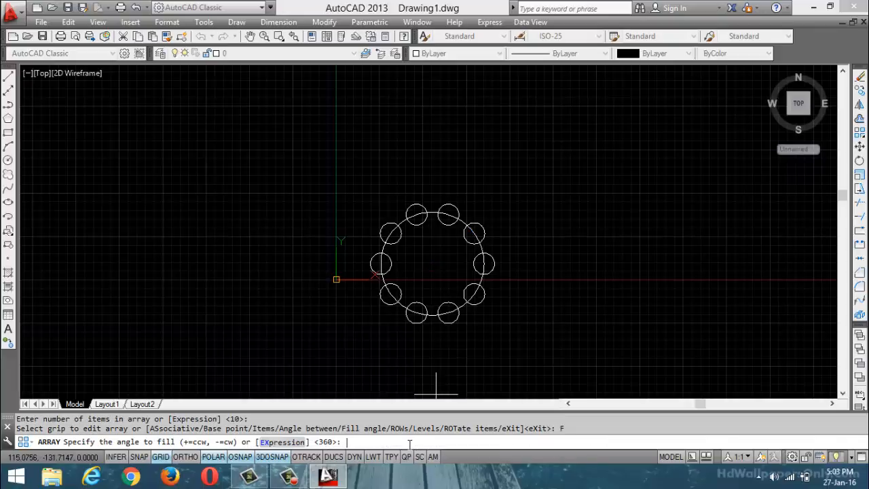
text(180)
key(Return)
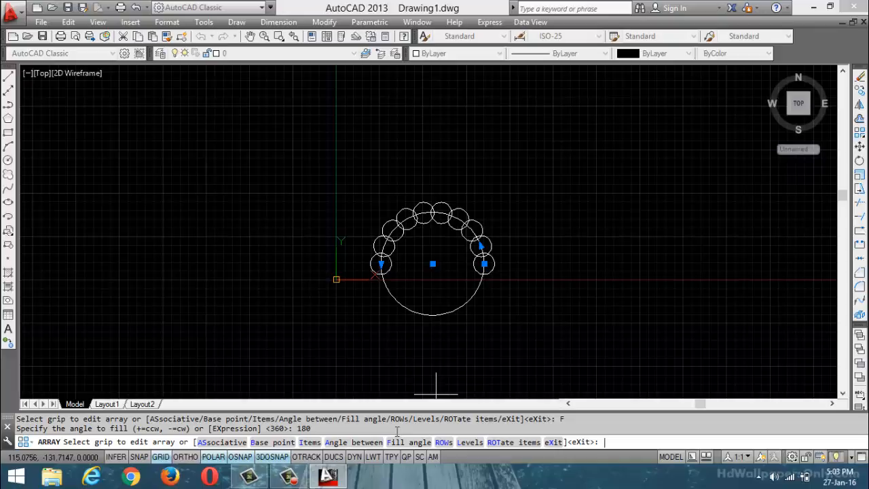
- Try fill angles of 90 and 270 degrees on the polar array, in that order
click(408, 442)
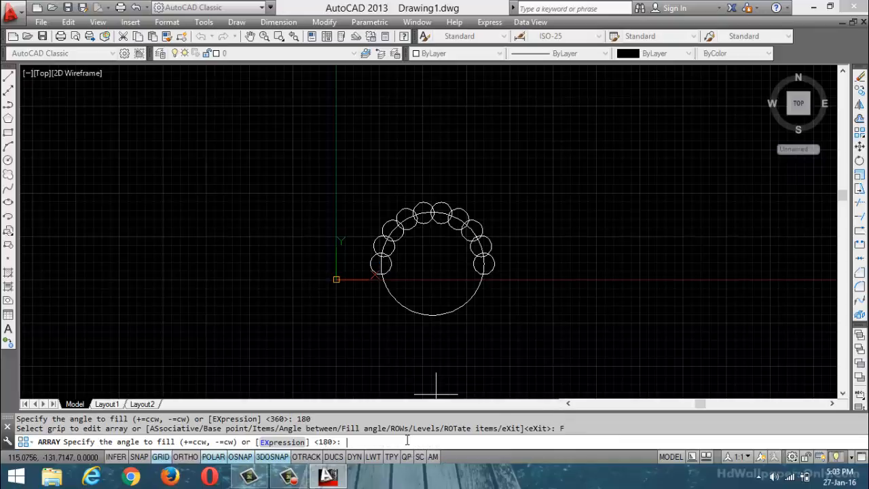
text(90)
key(Return)
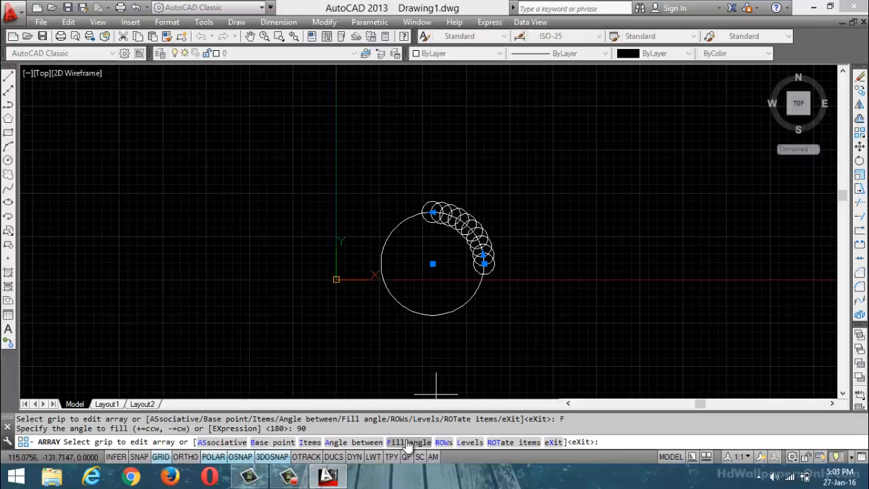
click(410, 442)
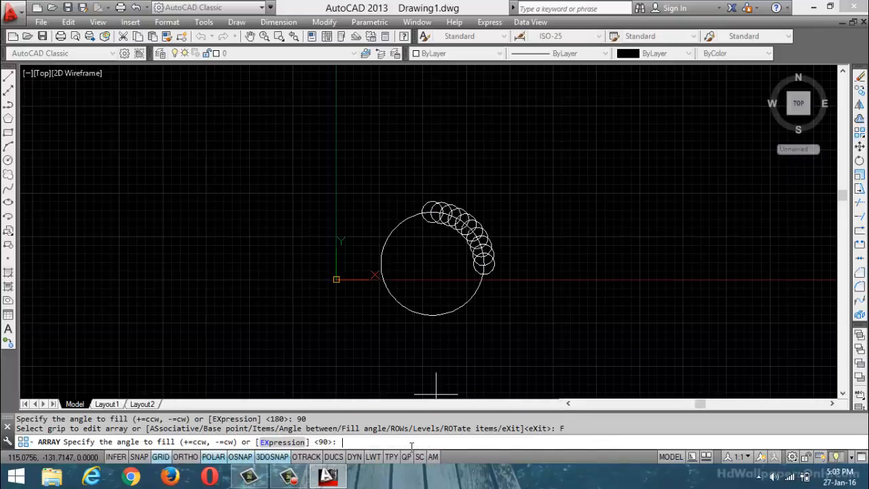
text(270)
key(Return)
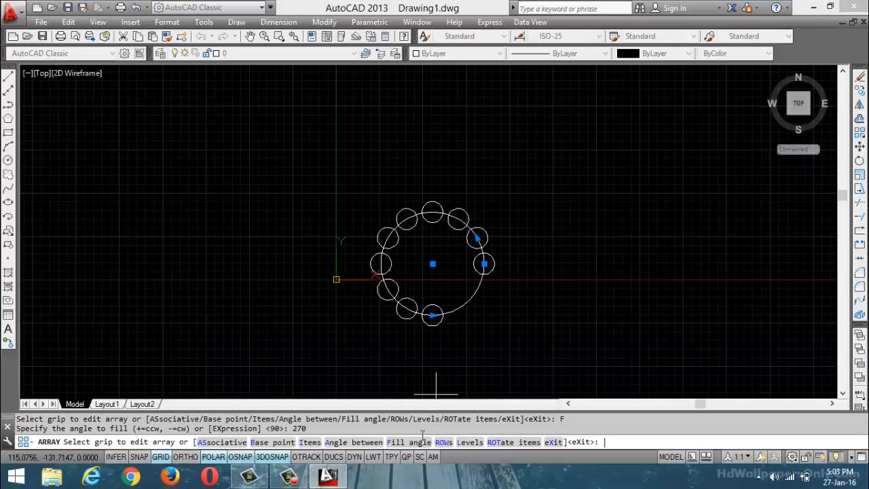
- Try a fill angle of 300 degrees on the polar array, and return it to a full 360 degrees
click(415, 442)
text(300)
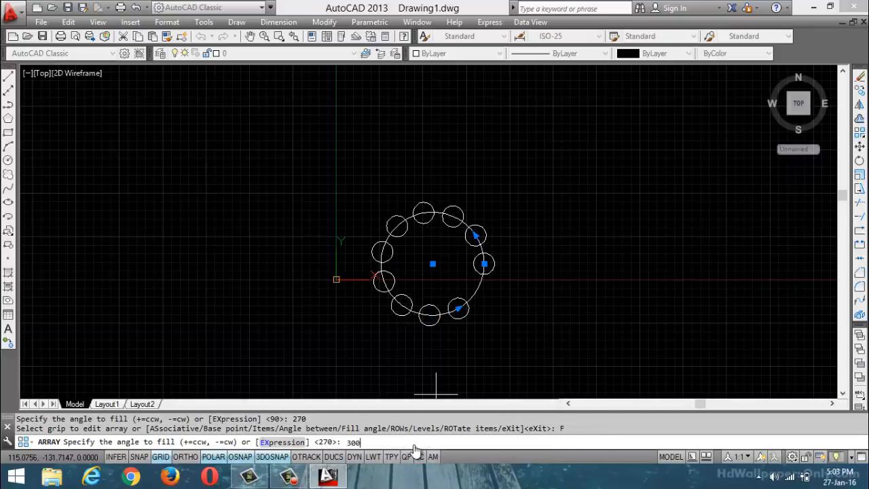
key(Return)
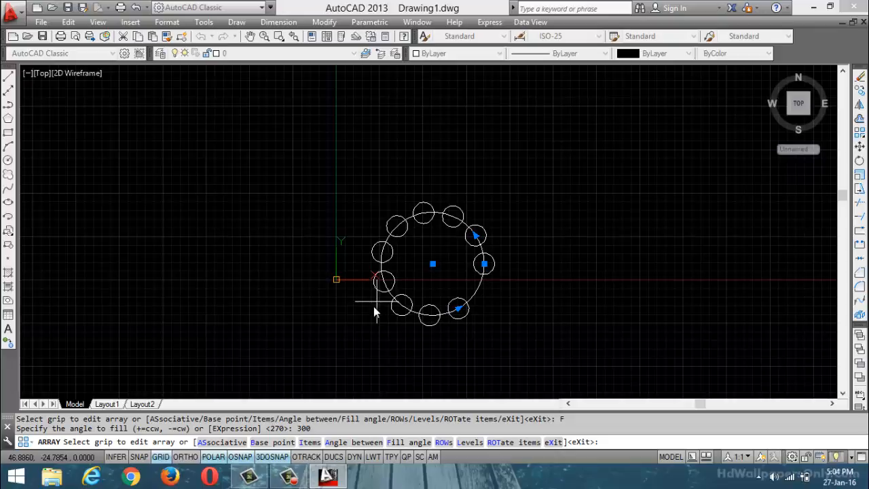
click(407, 442)
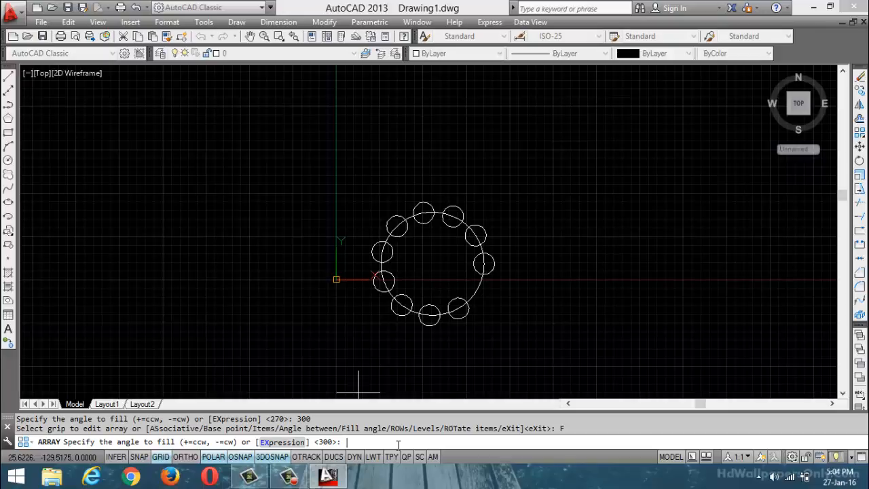
text(360)
key(Return)
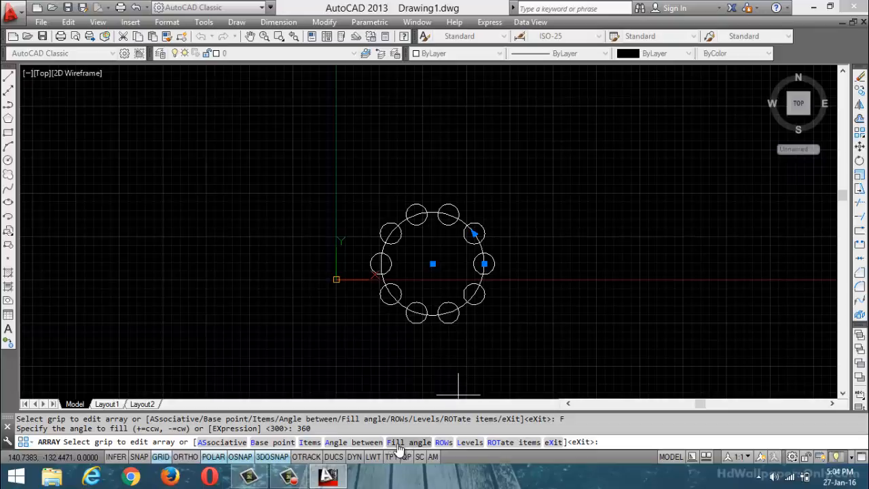
- Try an angle between items of 30 degrees in the polar array, and set it back to 36 degrees
click(352, 447)
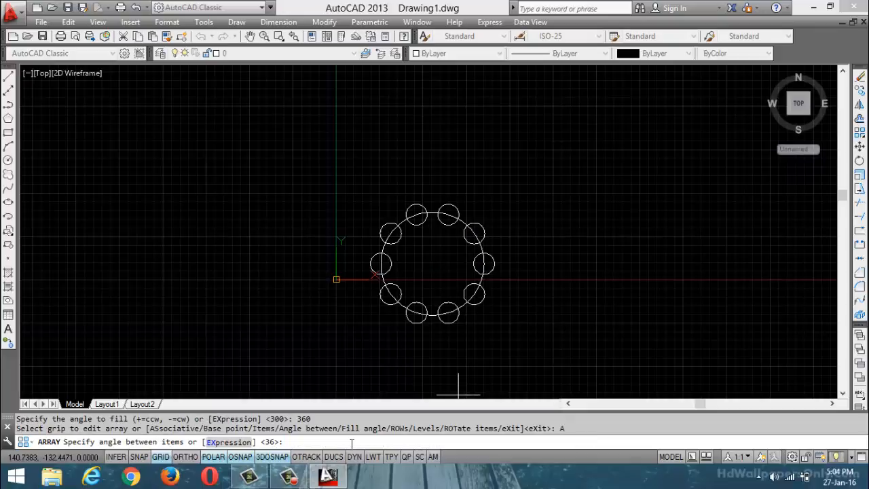
text(30)
key(Return)
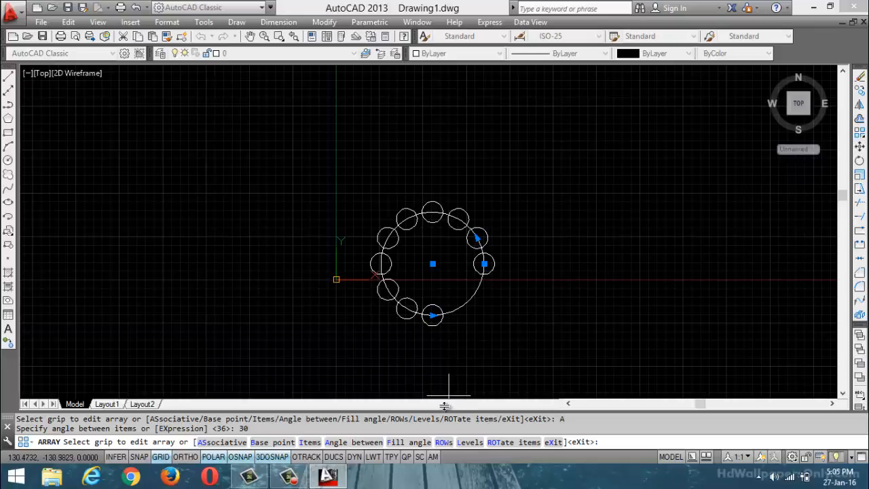
click(367, 442)
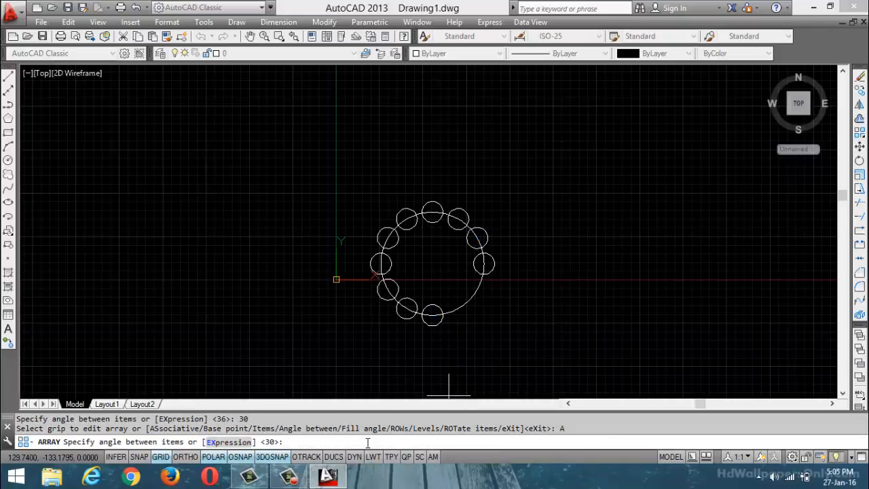
text(36)
key(Return)
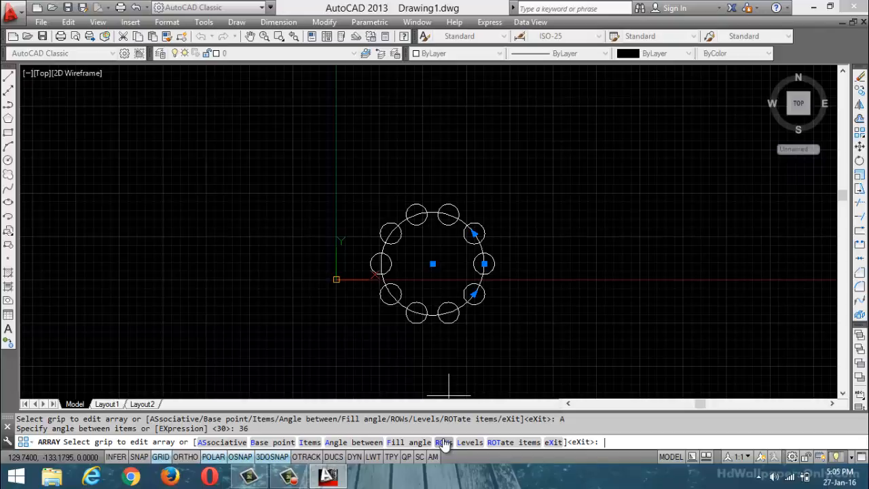
- Set the polar array's fill angle to 360 degrees
click(414, 442)
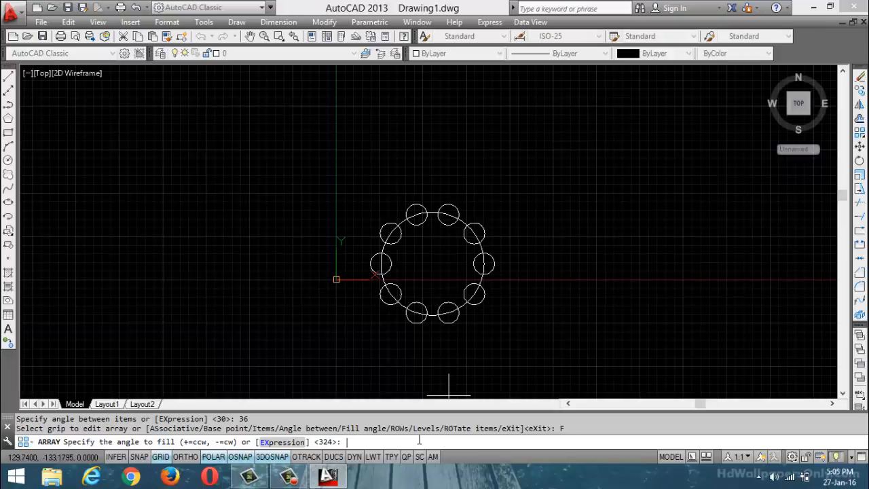
text(360)
key(Return)
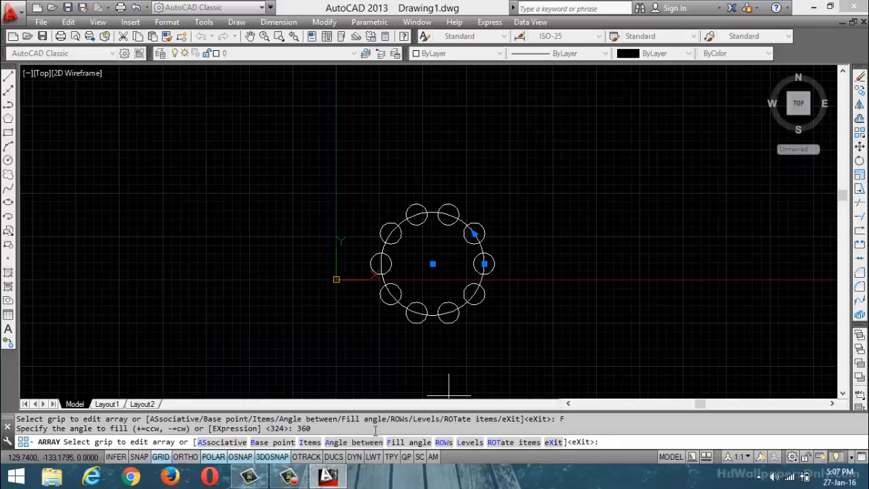
- Give the polar array 3 rows spaced 50 apart with the default elevation increment, and try to undo the row change
click(447, 442)
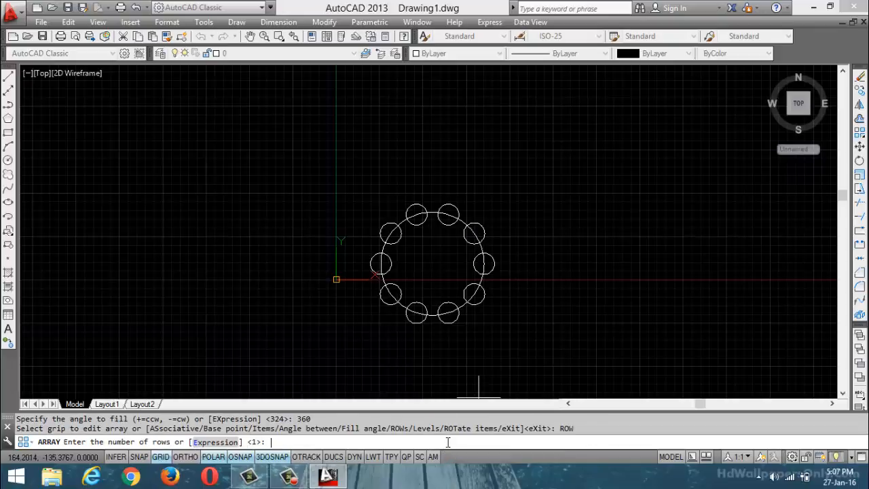
text(3)
key(Return)
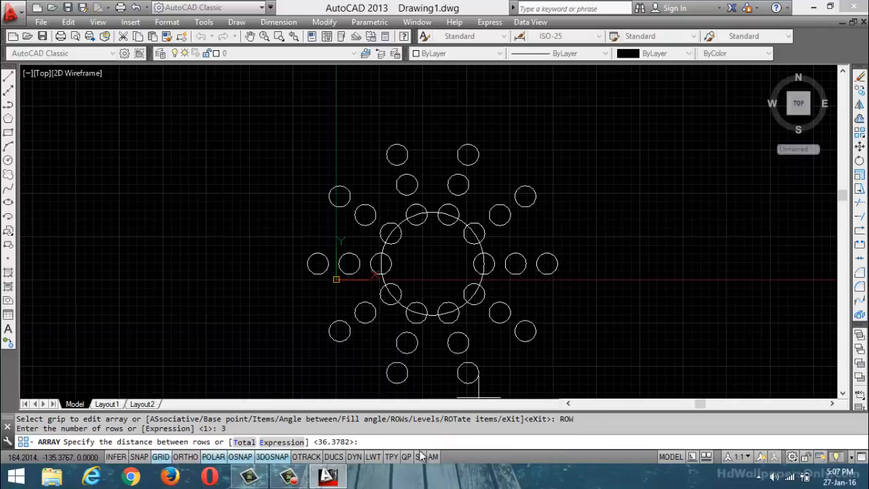
text(50)
key(Return)
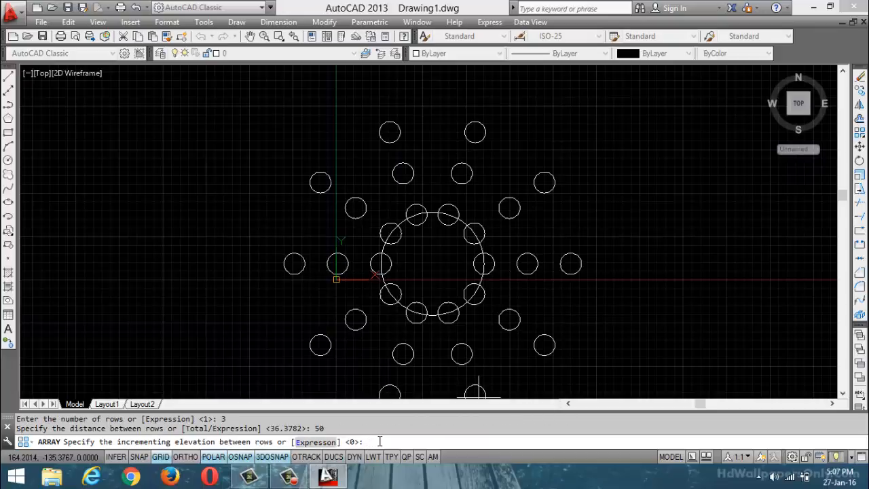
key(Return)
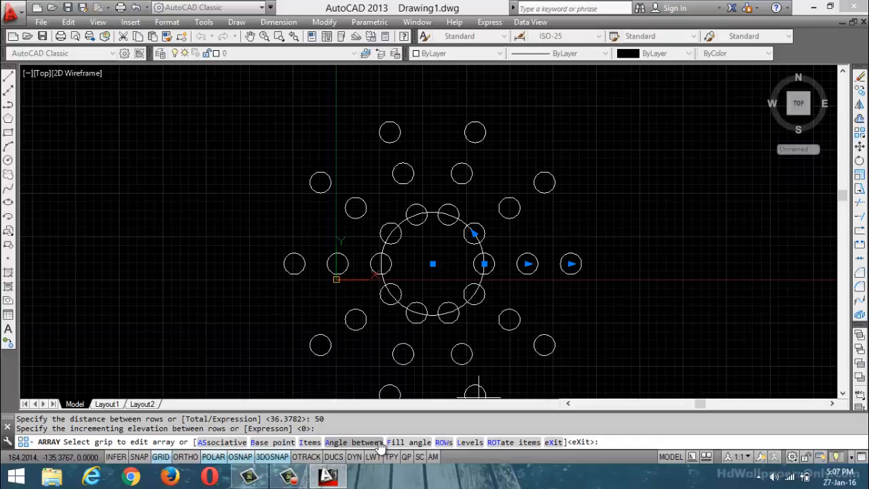
key(ctrl+z)
key(ctrl+z)
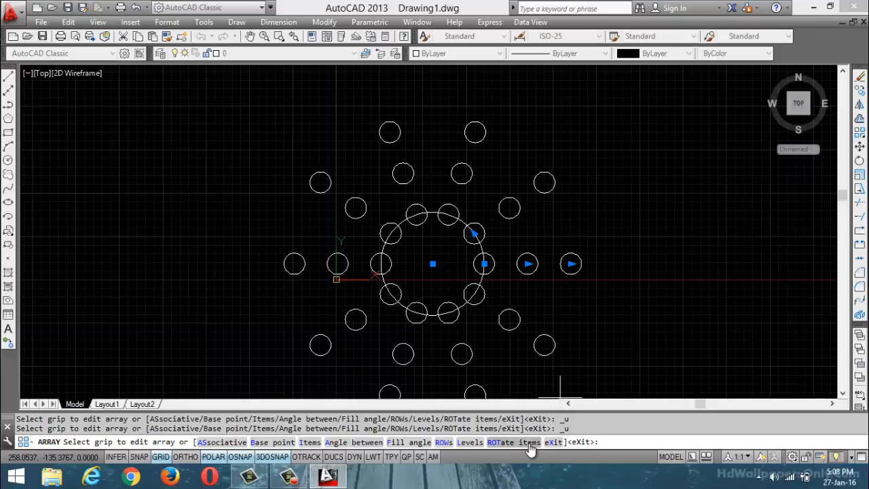
- Give the polar array 3 levels spaced 100 apart and finish the array
click(468, 442)
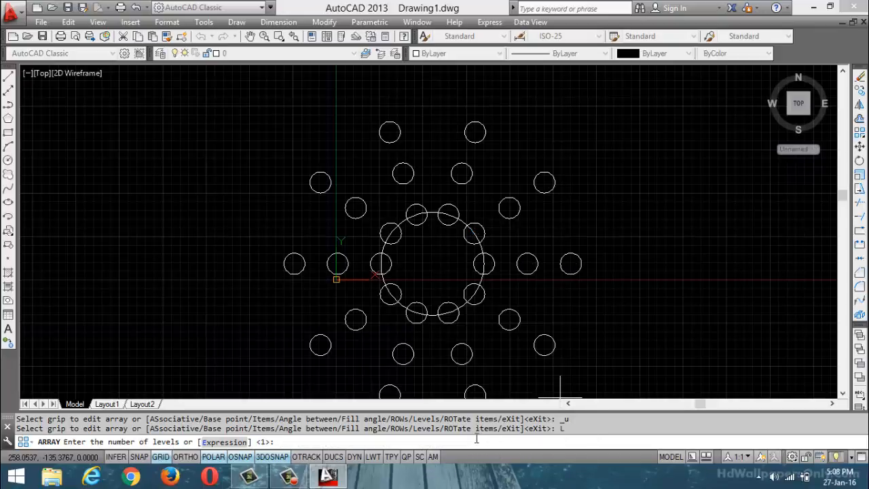
text(3)
key(Return)
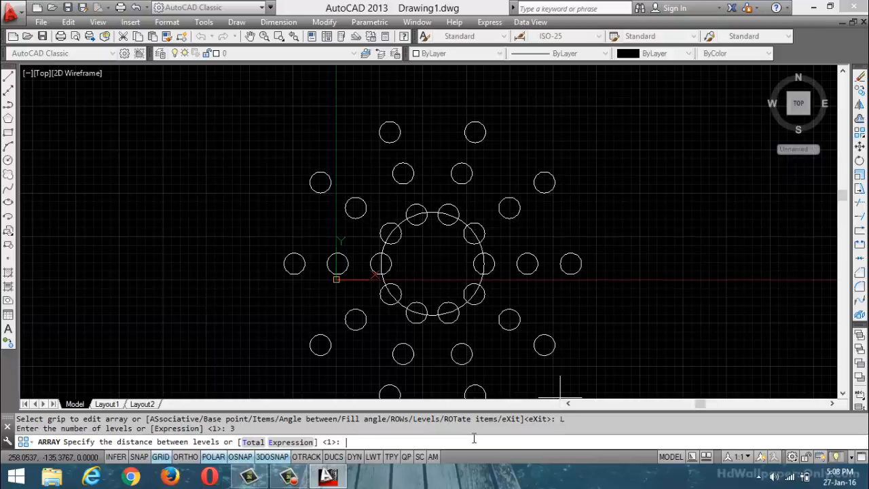
text(100)
key(Return)
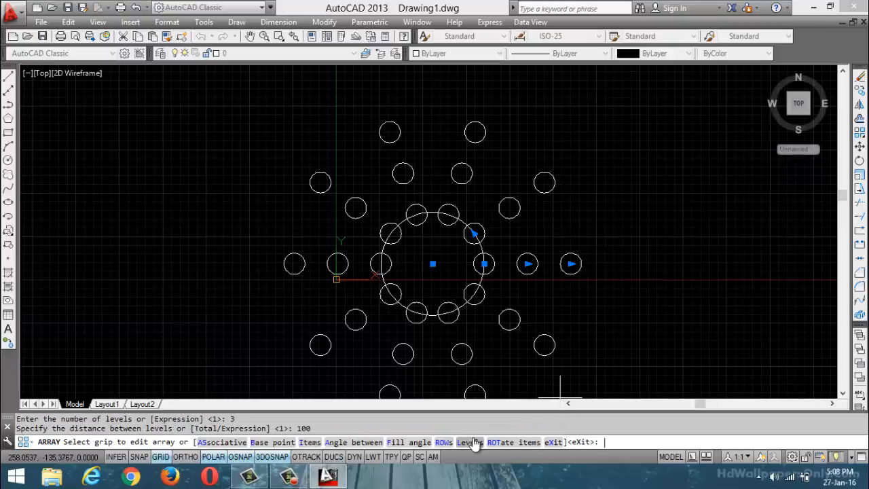
click(553, 442)
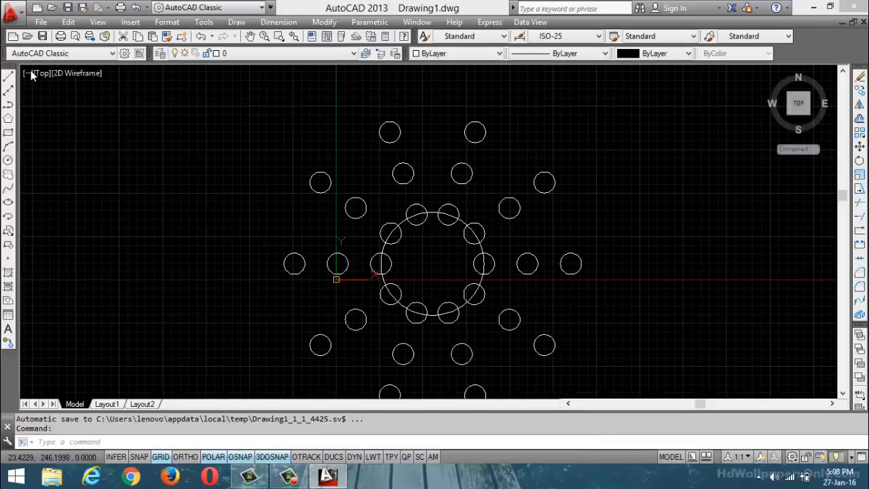
- Inspect the array's stacked levels in the SW Isometric view and orbit the model slightly
click(40, 73)
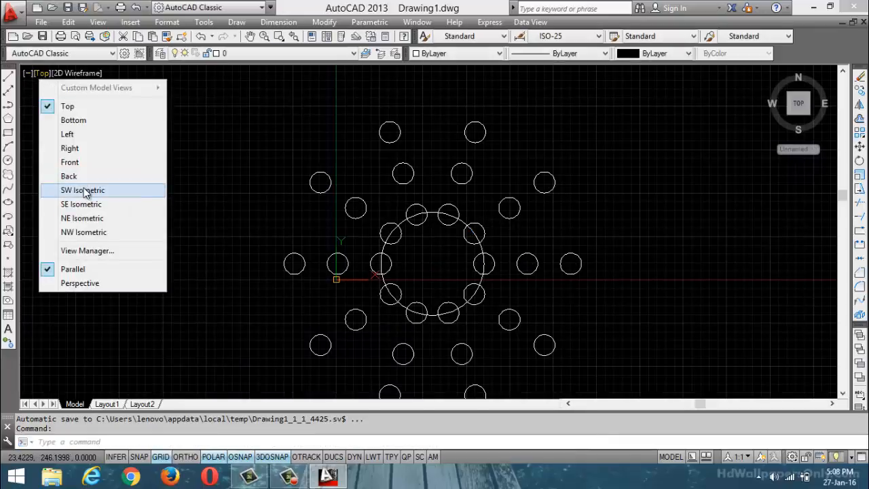
click(84, 190)
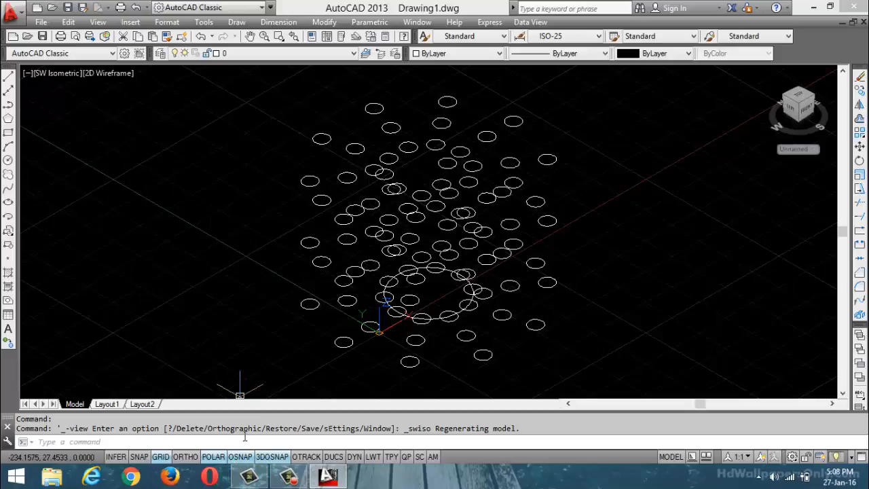
click(245, 438)
text(orbit)
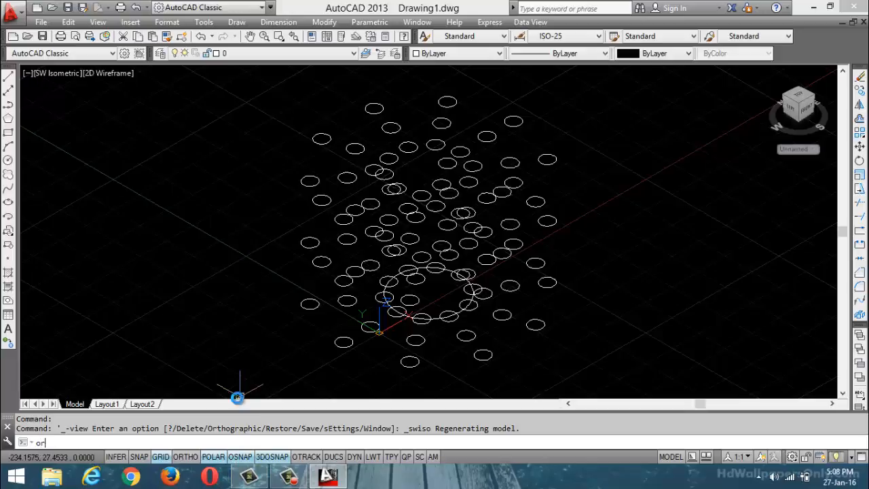
key(Return)
drag(394, 319, 503, 287)
key(Escape)
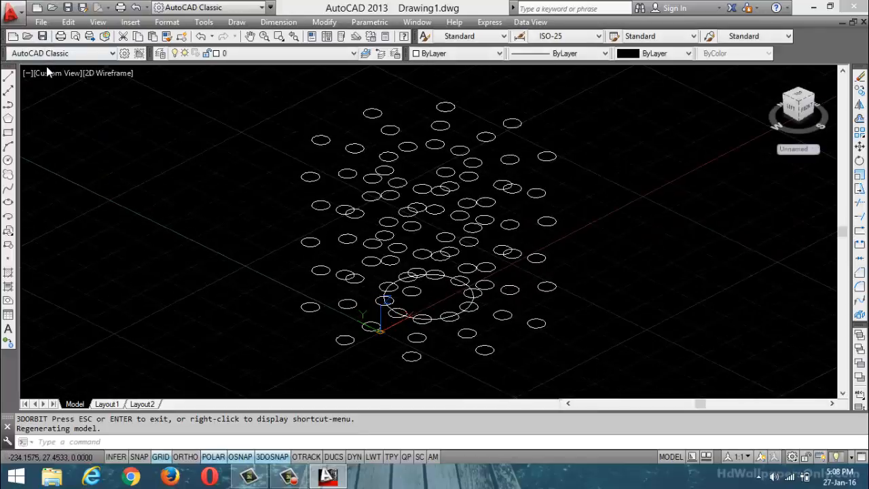
- Switch to the Top view, and undo the view changes and the whole polar array
click(50, 72)
click(85, 106)
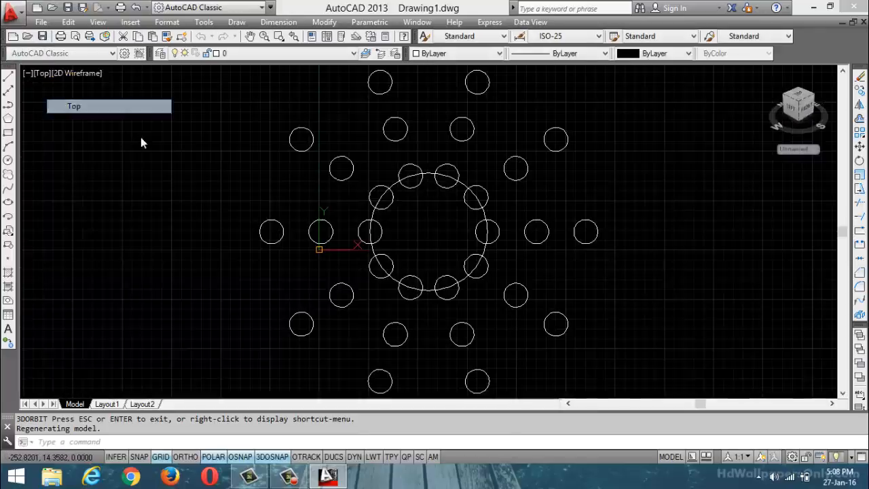
key(ctrl+z)
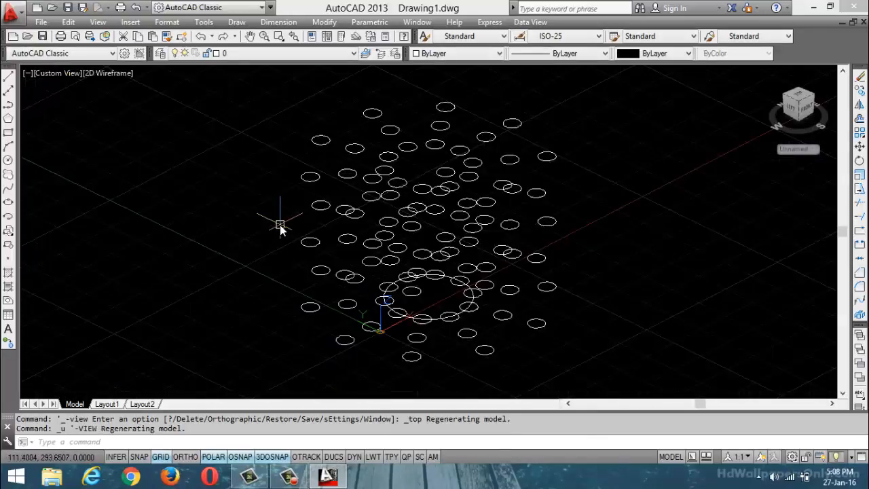
key(ctrl+z)
key(ctrl+z)
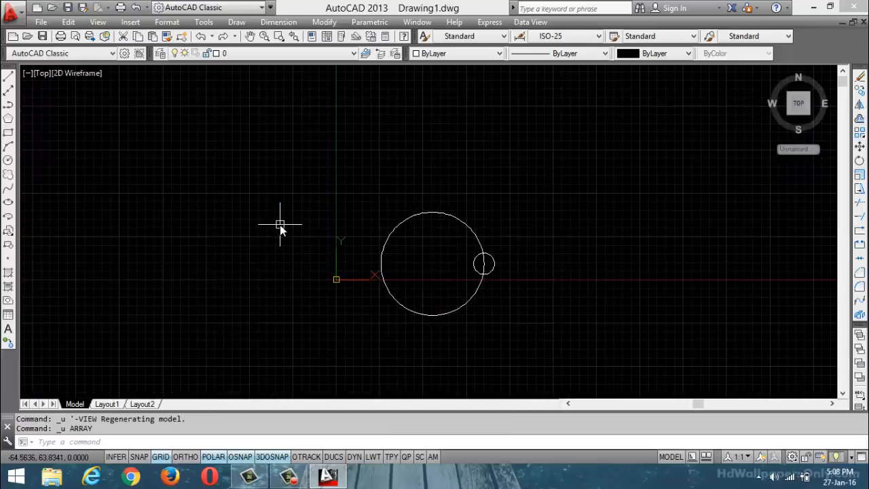
text(ar)
key(Return)
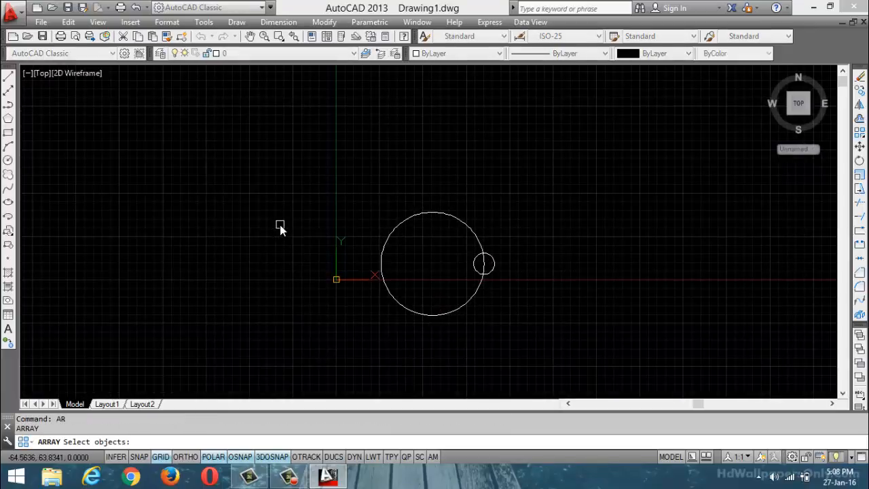
key(Escape)
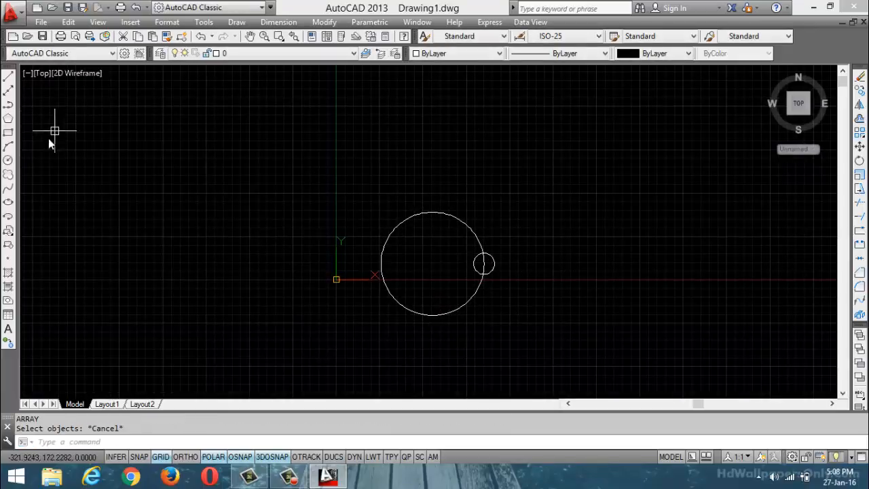
- Draw a circle with a radius of about 72.5 up and left of the origin, and a small square straddling its right edge
click(8, 159)
click(209, 163)
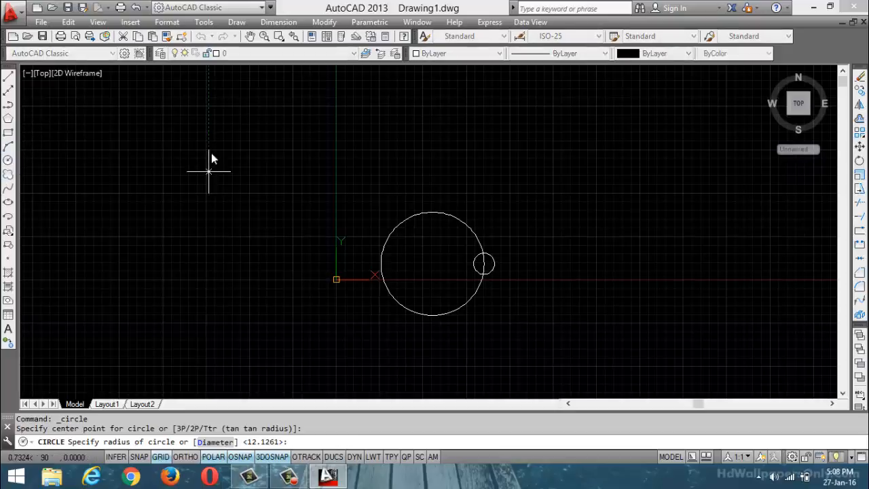
click(229, 113)
click(8, 132)
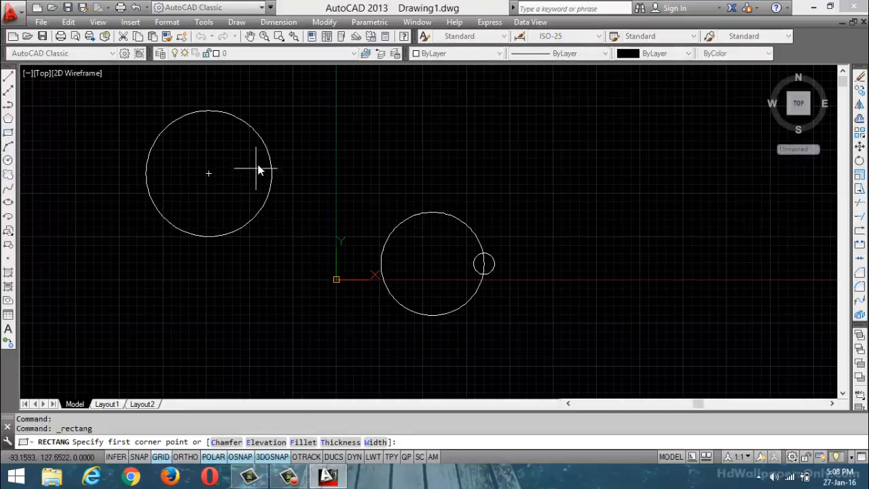
click(259, 162)
click(285, 187)
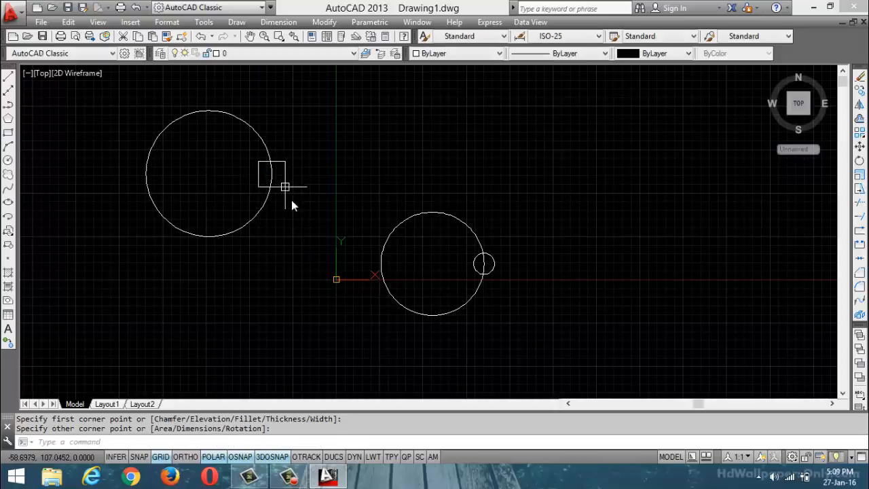
key(Escape)
text(a)
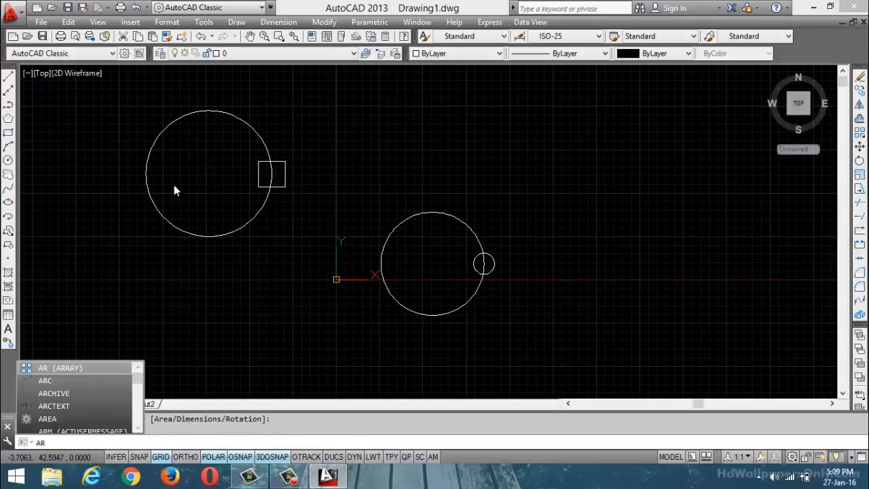
key(Escape)
- Draw a circle with a radius of about 85.5 below the circle with the square, and a rectangle straddling its right edge
click(8, 160)
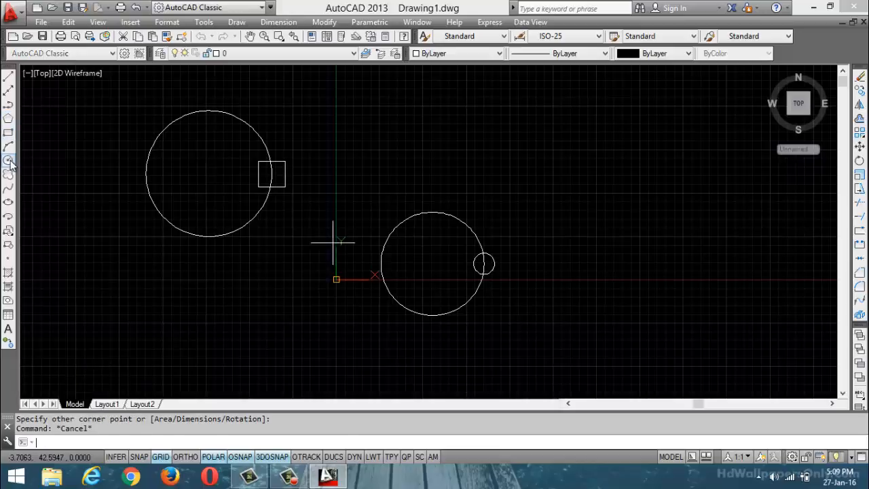
click(187, 351)
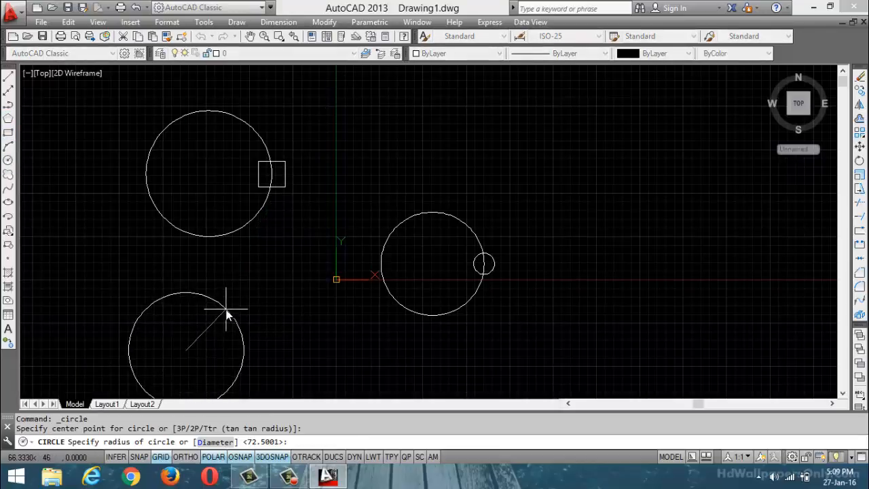
click(237, 295)
scroll(262, 249, down, 2)
scroll(259, 284, up, 2)
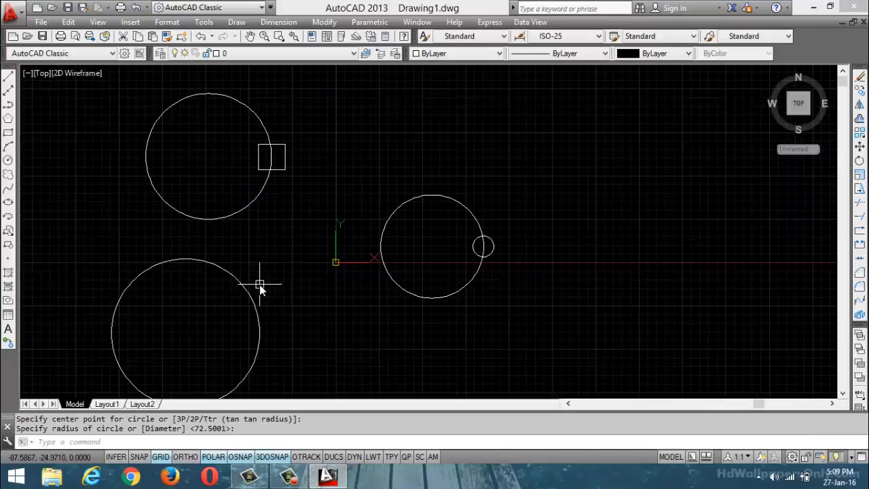
scroll(259, 284, down, 2)
scroll(269, 251, up, 2)
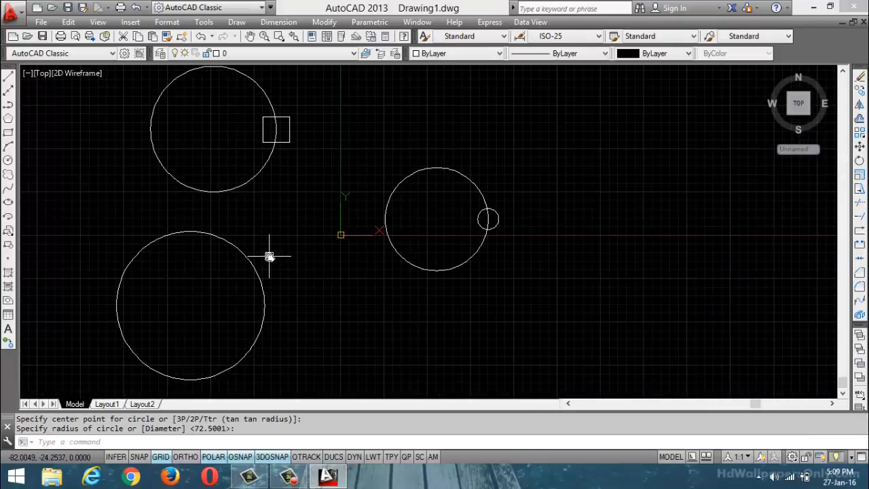
scroll(269, 256, down, 2)
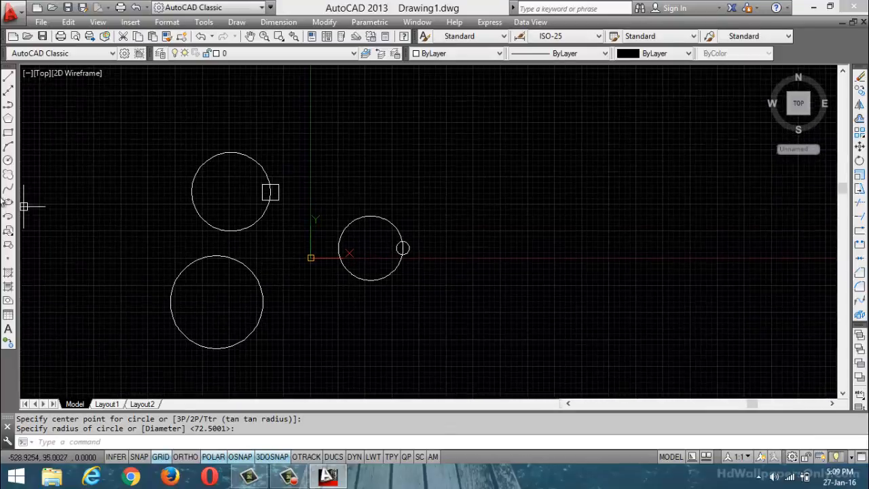
click(8, 133)
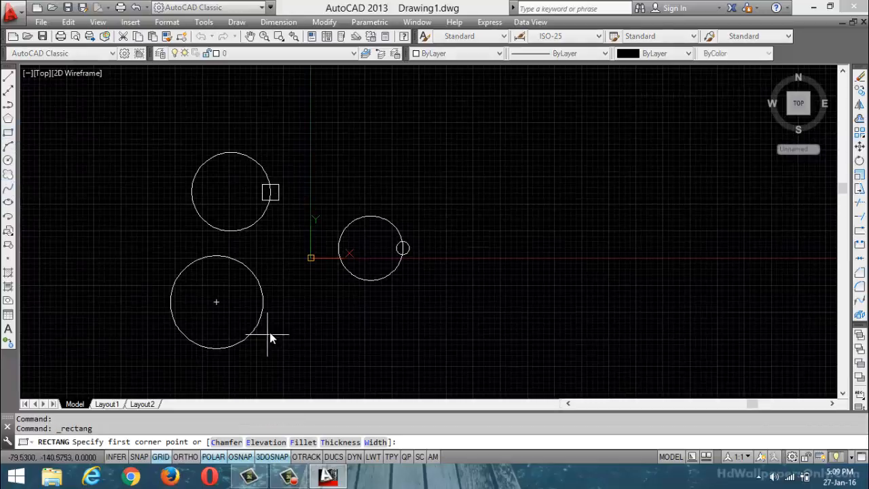
click(245, 293)
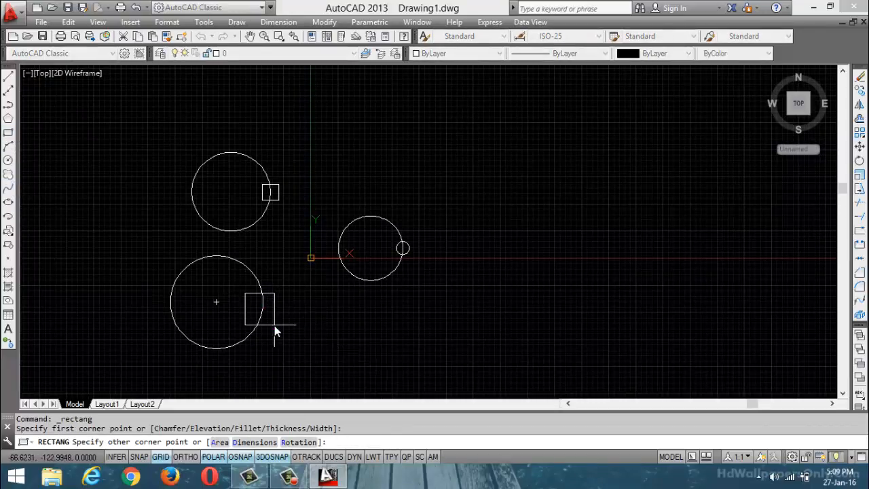
- Draw a circle with a radius of about 104 right of the existing circles, and a small circle centred on its right quadrant
click(8, 159)
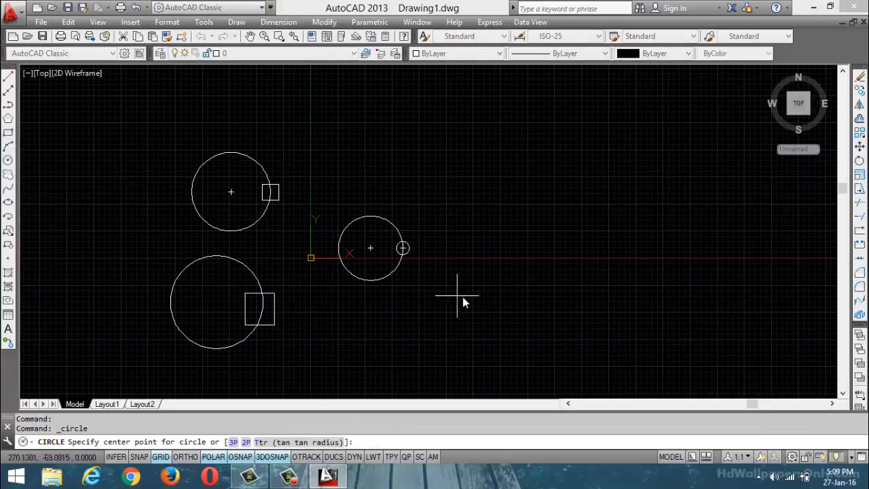
click(512, 298)
click(536, 247)
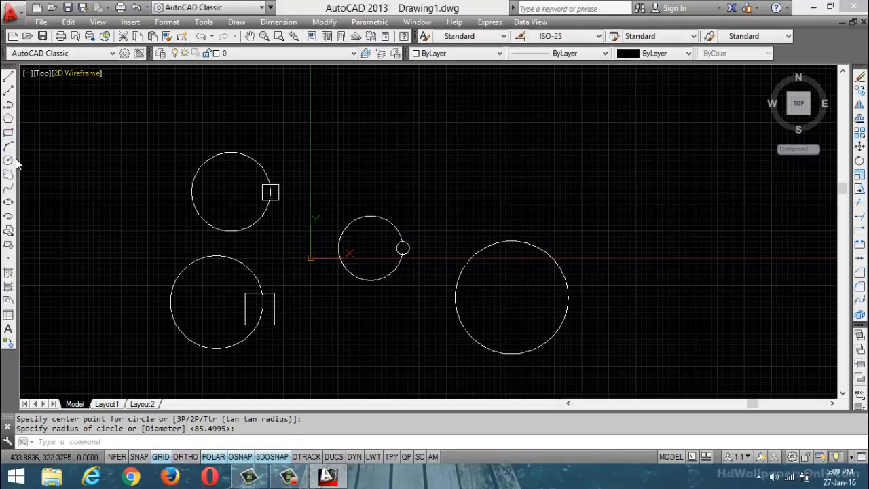
key(Return)
click(569, 298)
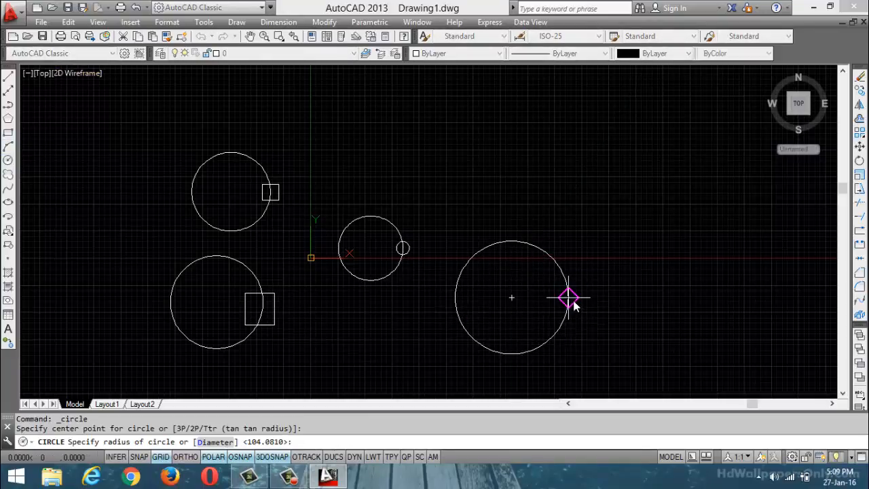
click(580, 297)
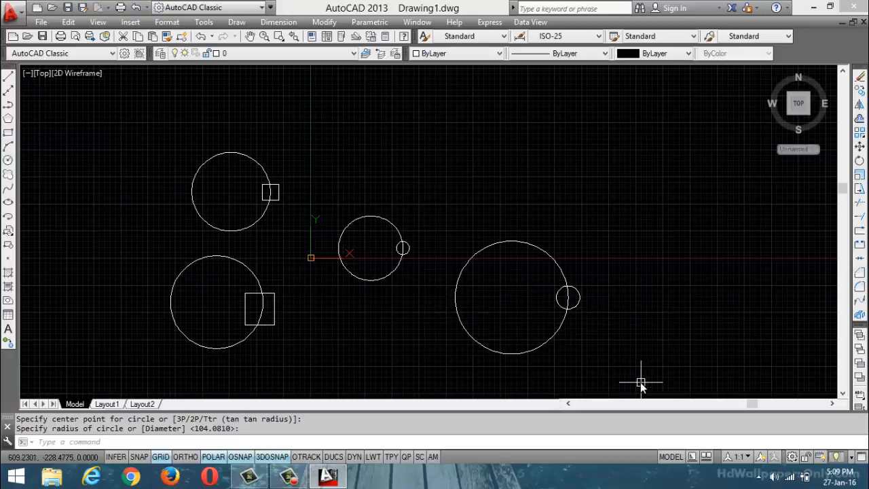
key(Escape)
key(Escape)
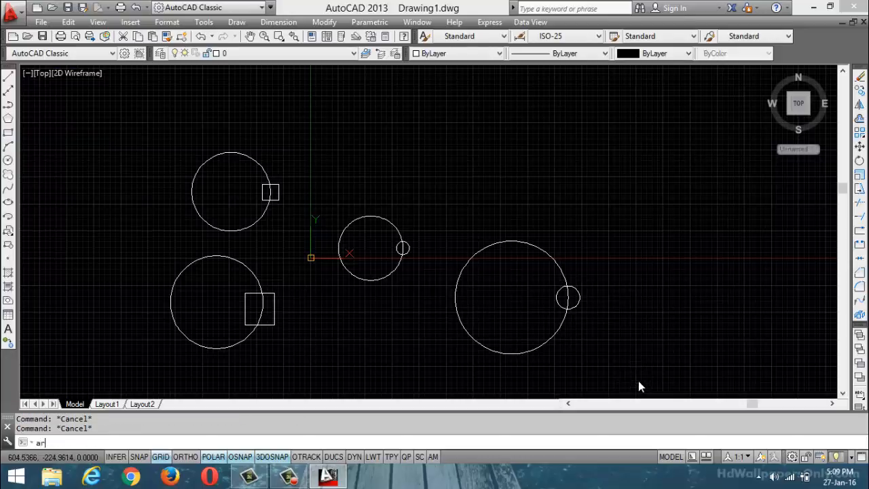
- Create a polar array of the small circle on the middle circle, using the middle circle's centre as the array centre
text(ar)
key(Return)
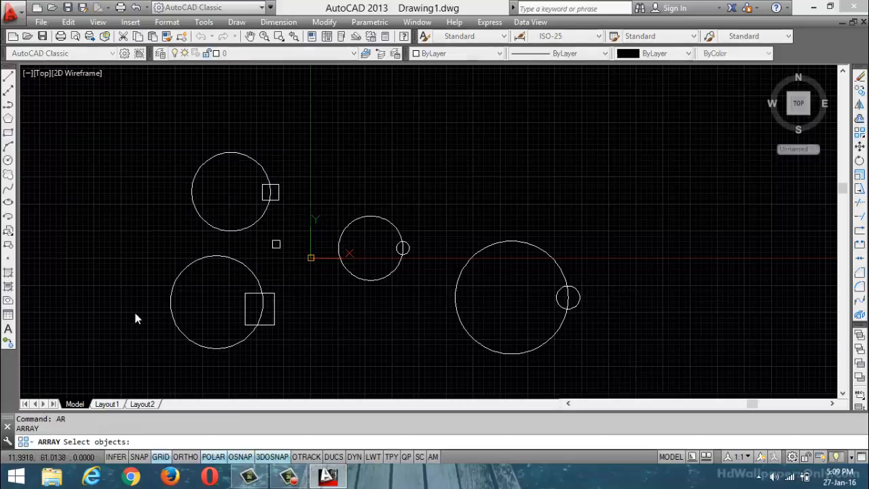
click(411, 246)
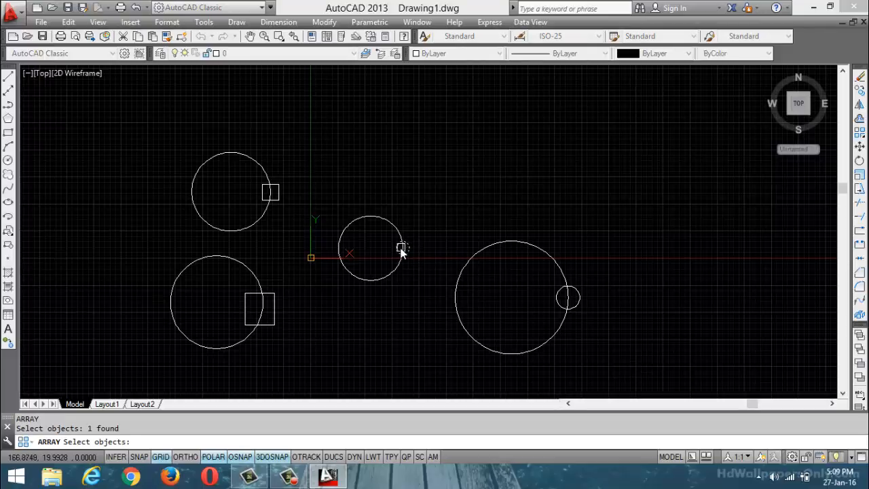
key(Return)
click(232, 440)
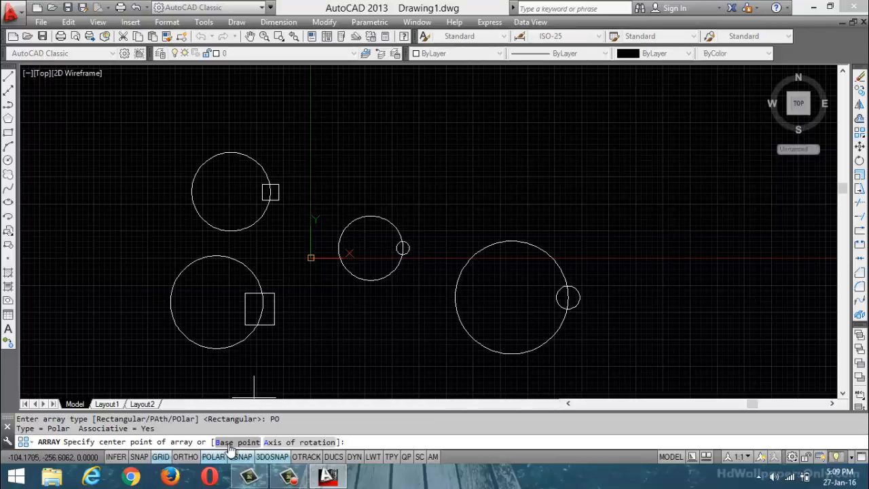
click(371, 248)
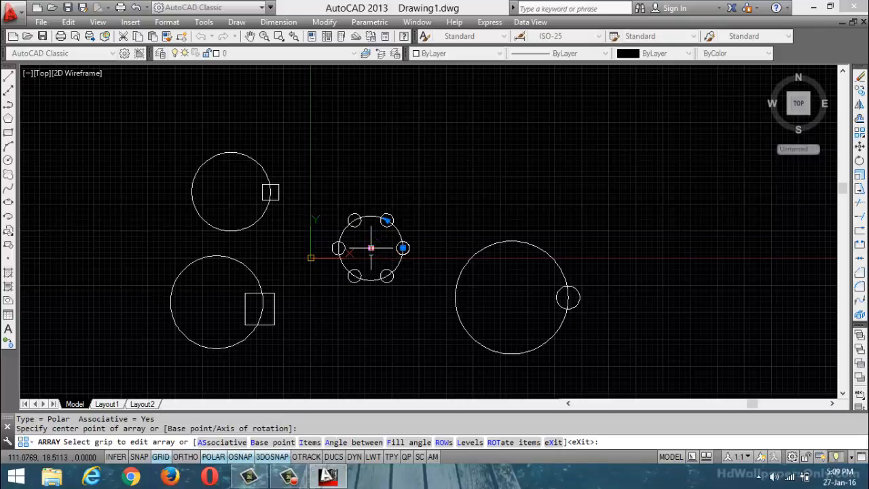
- Set the middle circle's polar array to not rotate its items, and finish the array
click(518, 442)
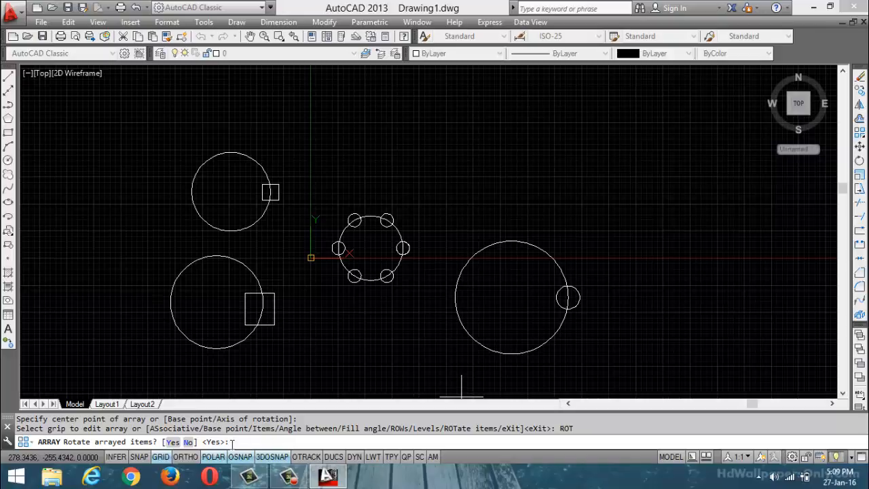
click(188, 442)
key(Return)
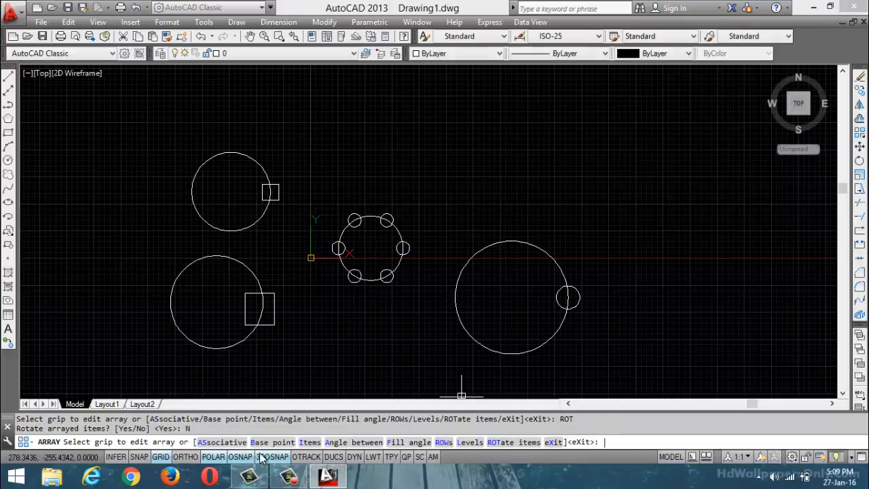
key(Return)
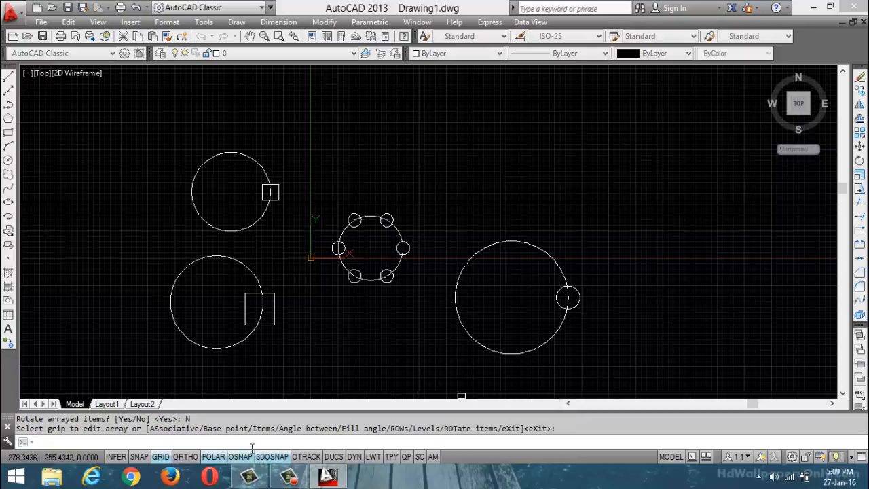
- Create a polar array of the small circle on the rightmost large circle, centred on the large circle's centre
click(578, 302)
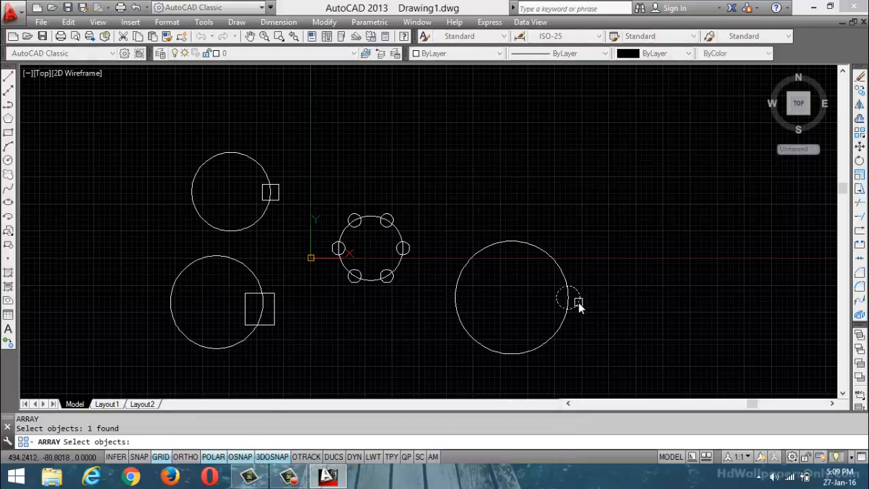
key(Return)
click(230, 442)
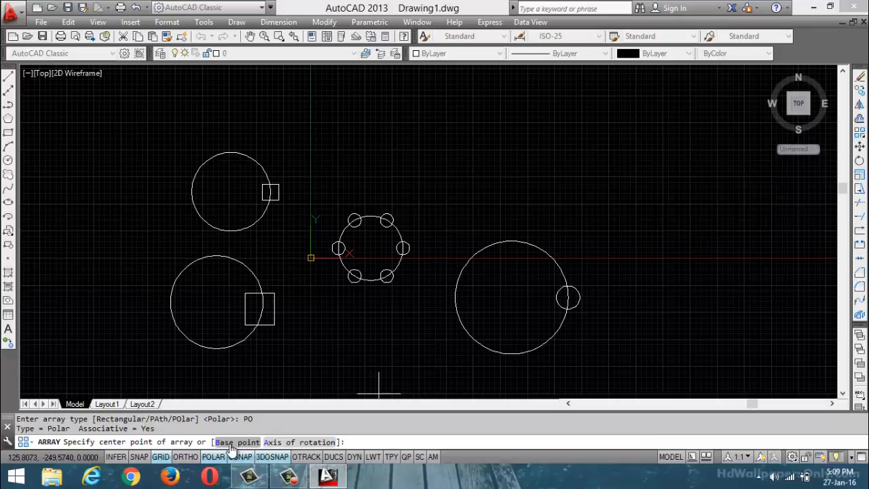
click(511, 298)
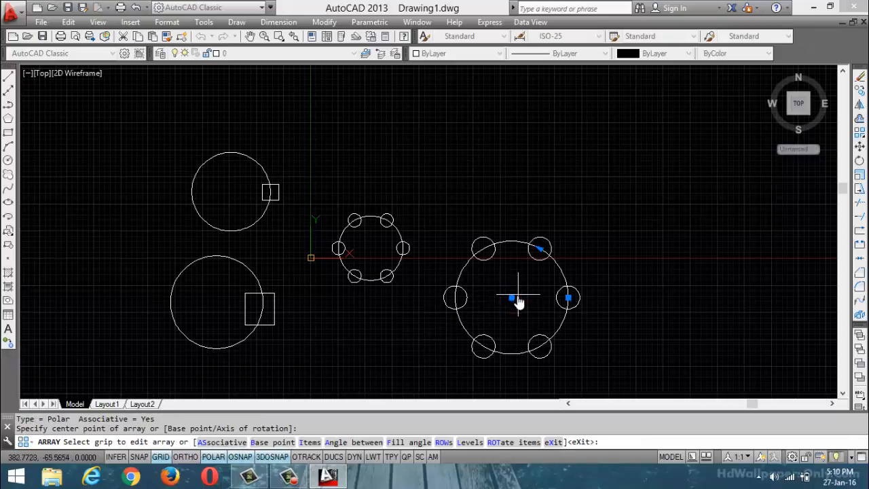
- Set the rightmost circle's polar array to rotate its items, and finish the array
click(502, 443)
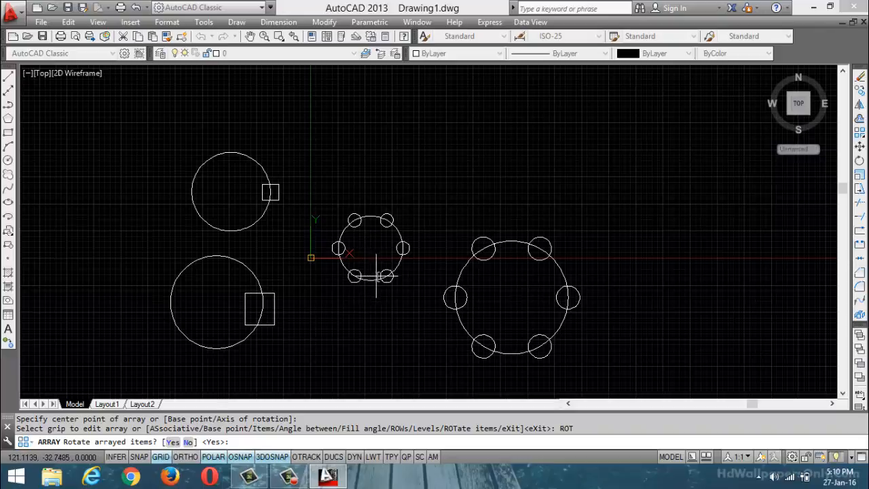
click(173, 441)
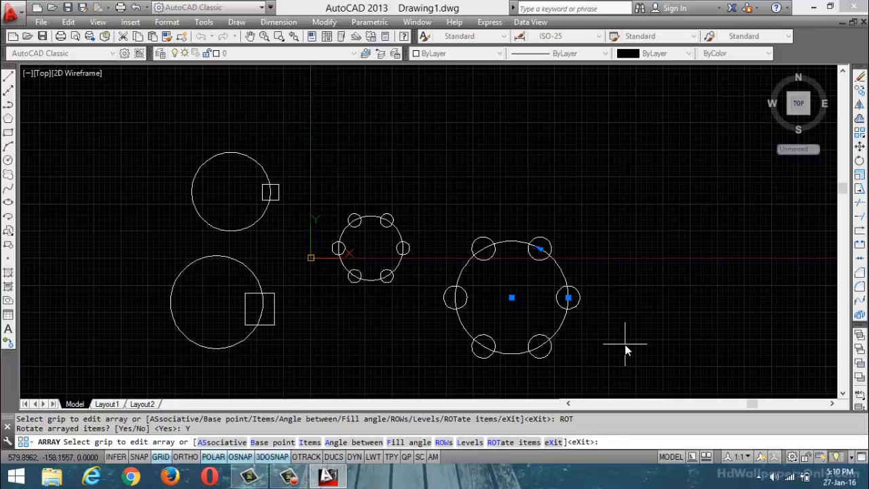
key(Return)
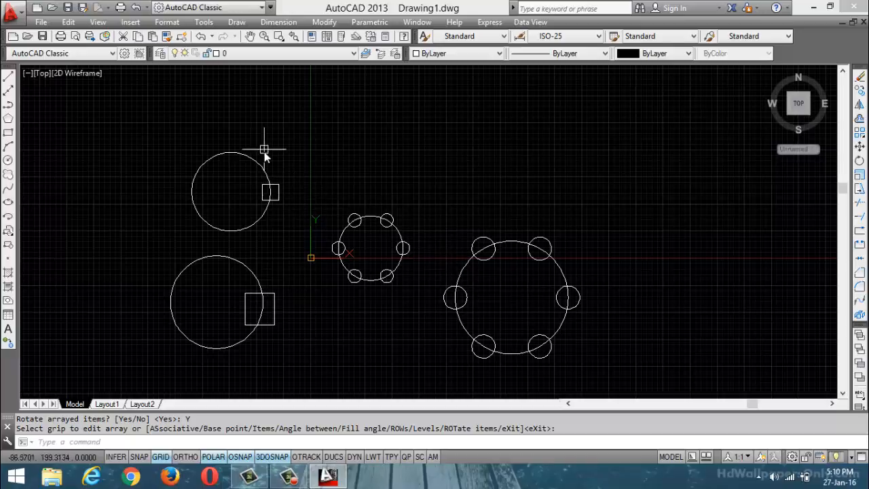
key(Escape)
key(Escape)
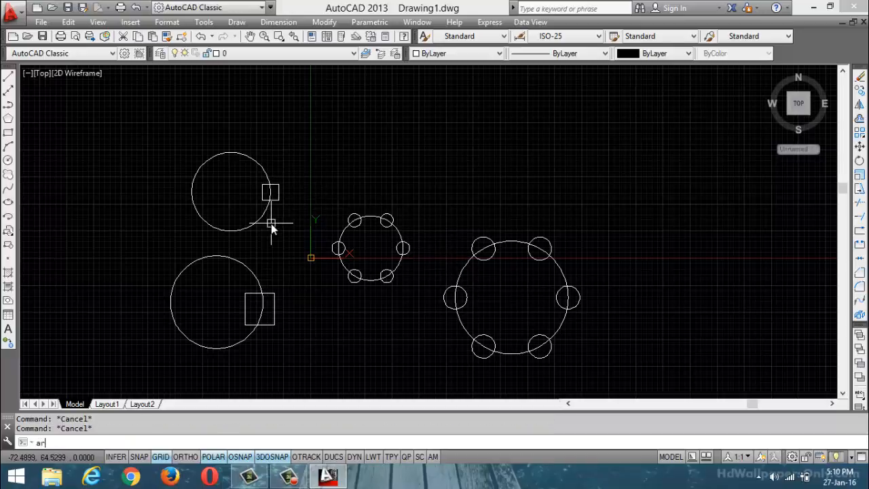
- Create a polar array of the smaller square about the upper circle's centre, with its items not rotated
key(Return)
click(278, 194)
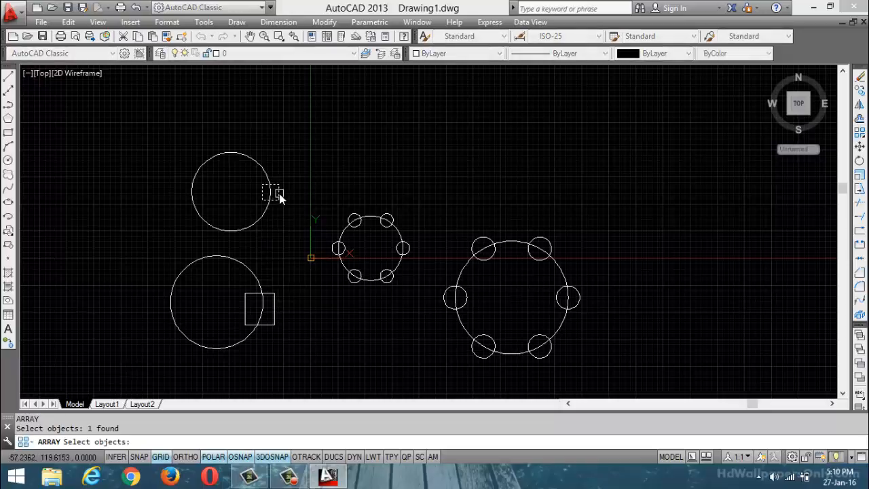
key(Return)
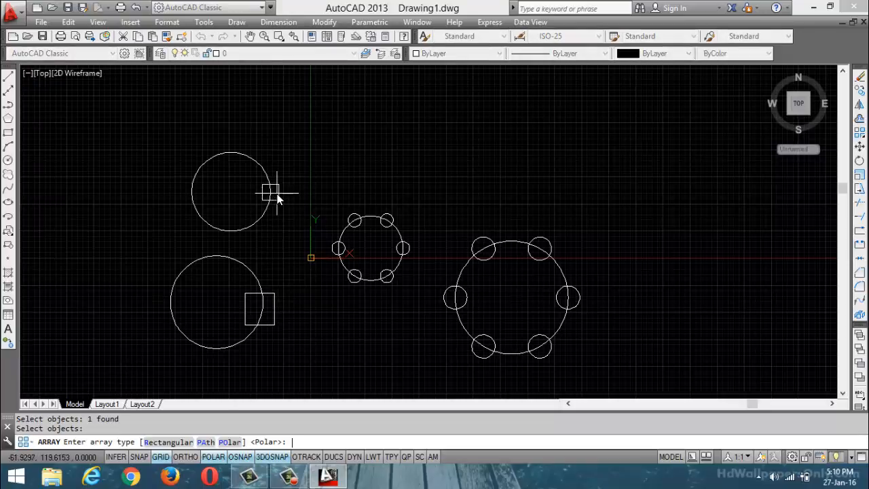
click(224, 442)
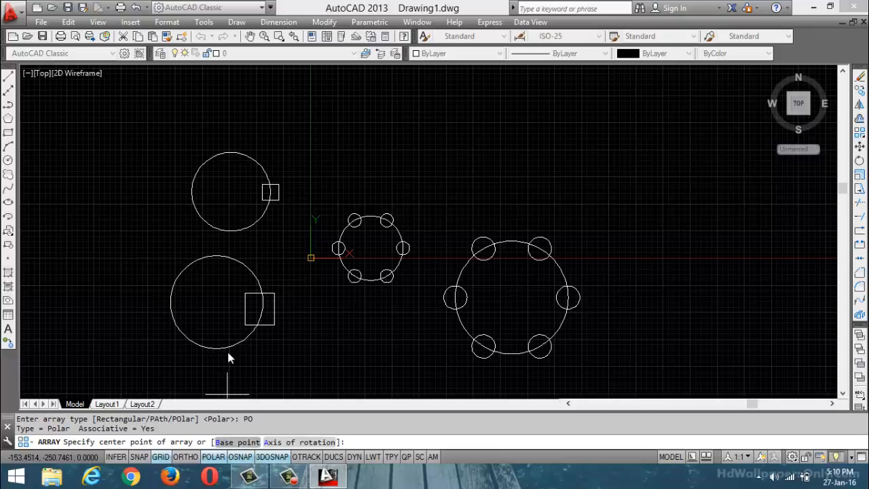
click(231, 192)
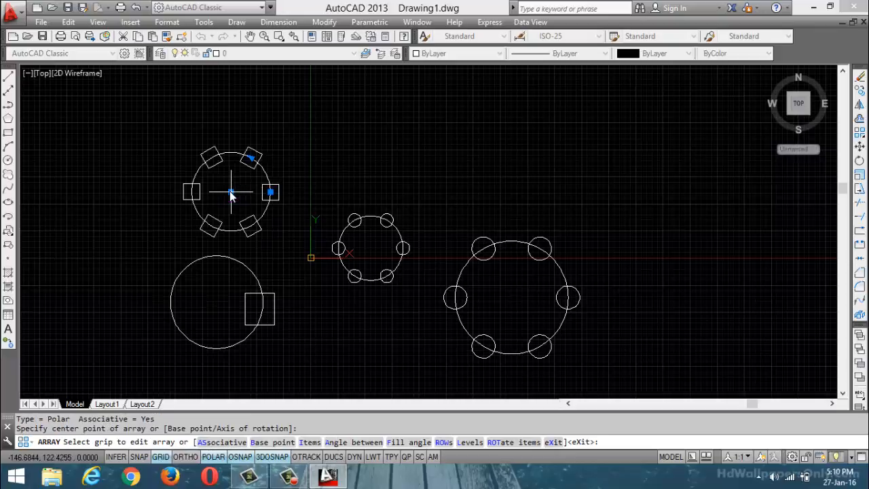
click(514, 442)
click(188, 442)
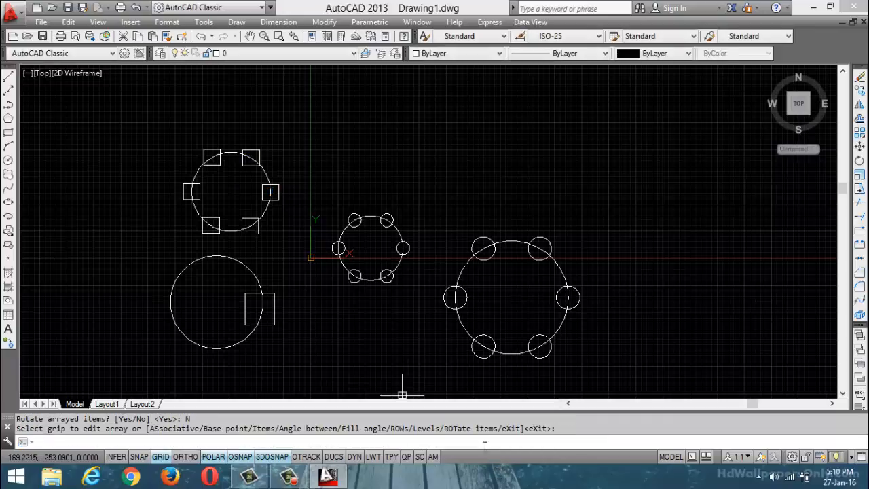
- Create a polar array of the larger square about the lower-left circle's centre, with its items rotated
key(Return)
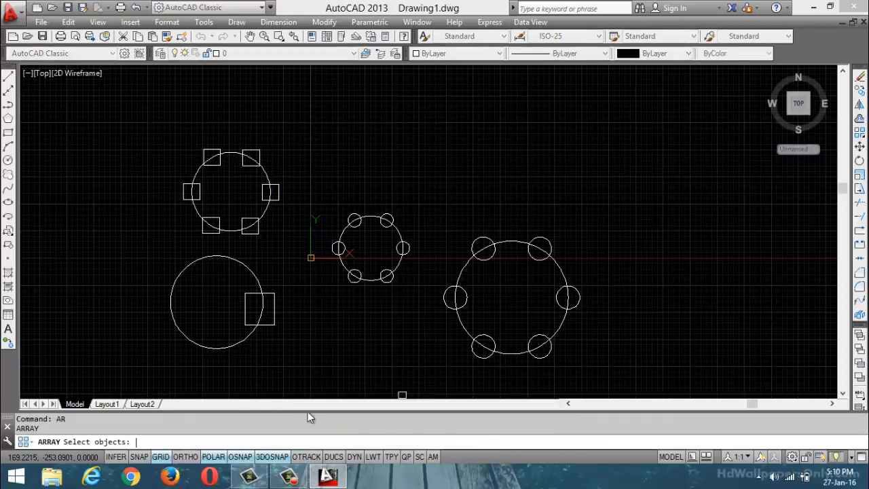
click(244, 297)
key(Return)
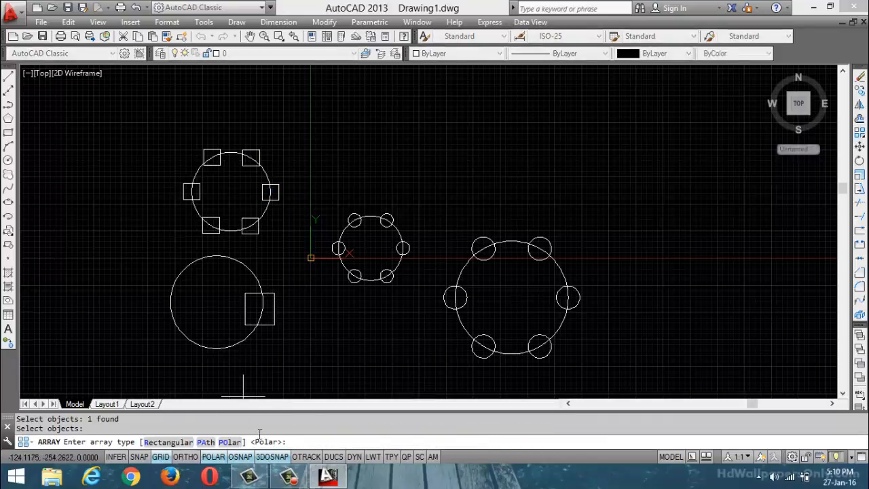
click(229, 442)
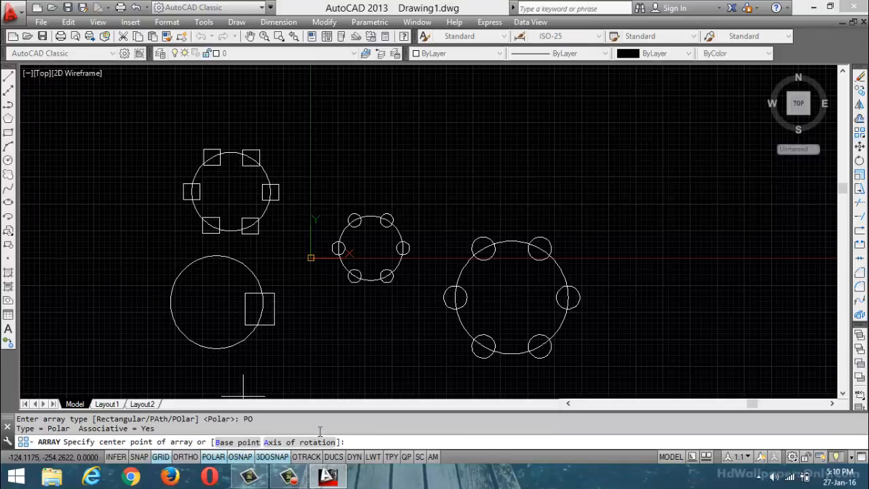
click(224, 304)
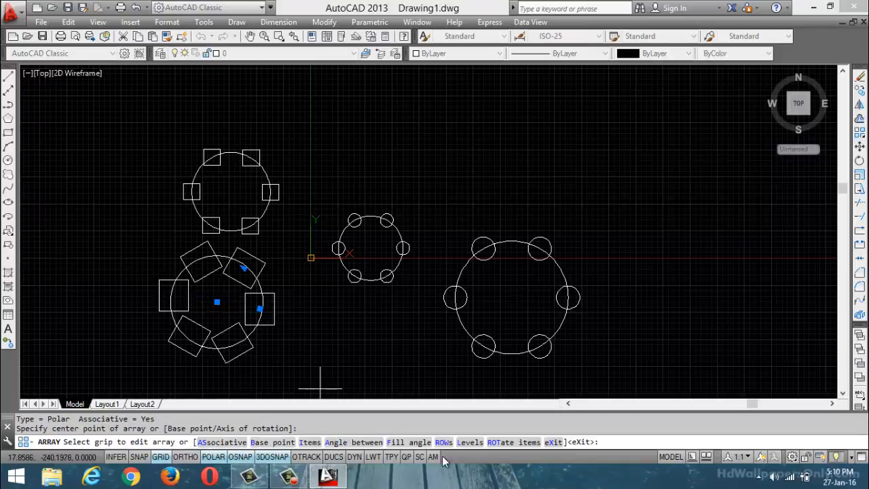
click(509, 442)
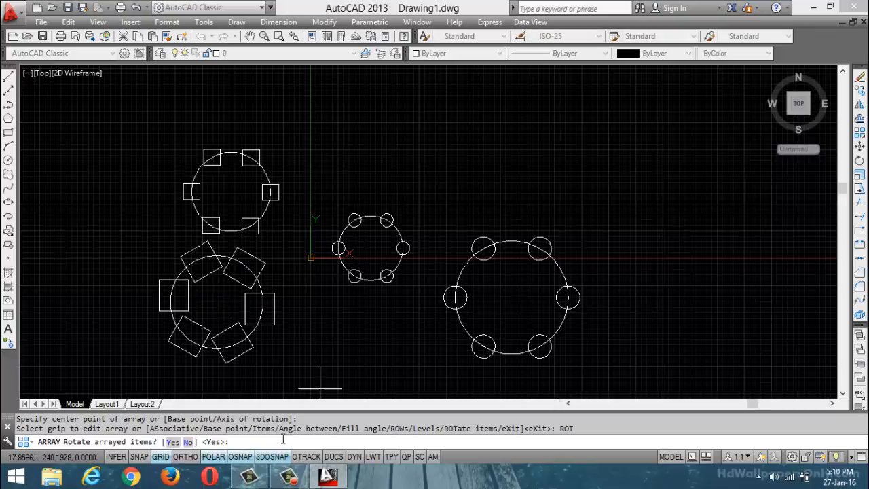
click(176, 442)
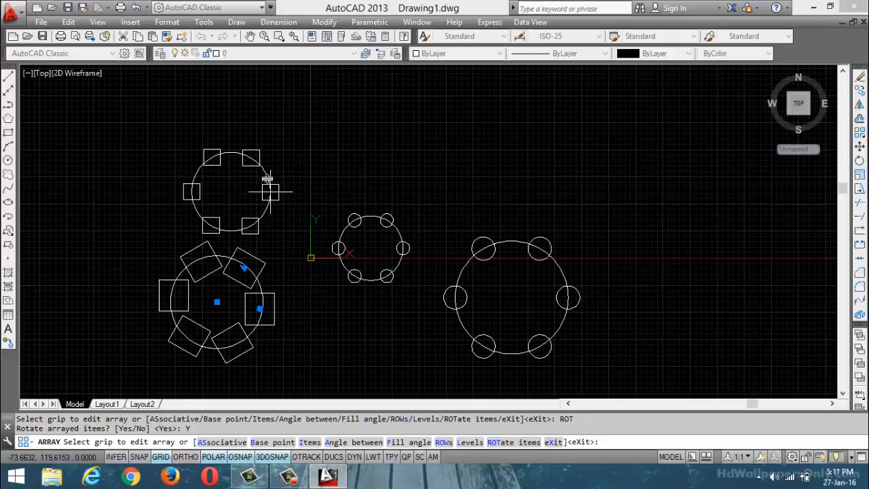
click(247, 307)
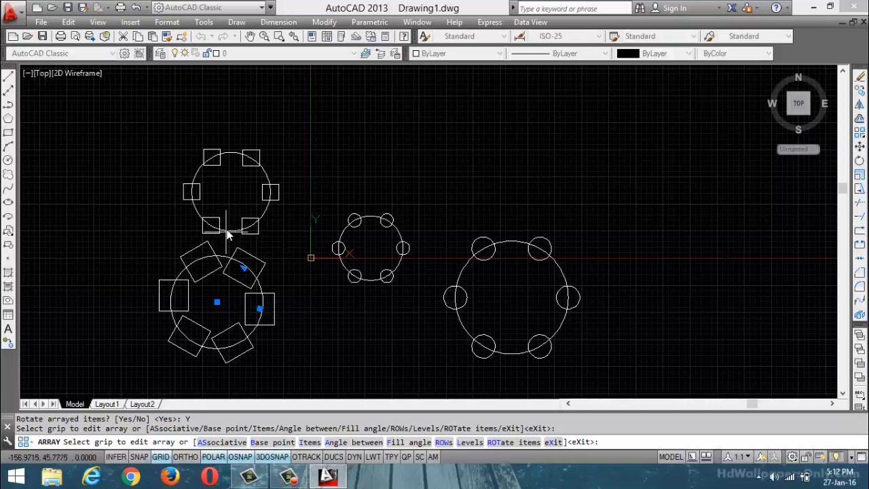
click(289, 476)
click(813, 417)
- Leave the array command and erase every object in the drawing
key(Escape)
key(ctrl+a)
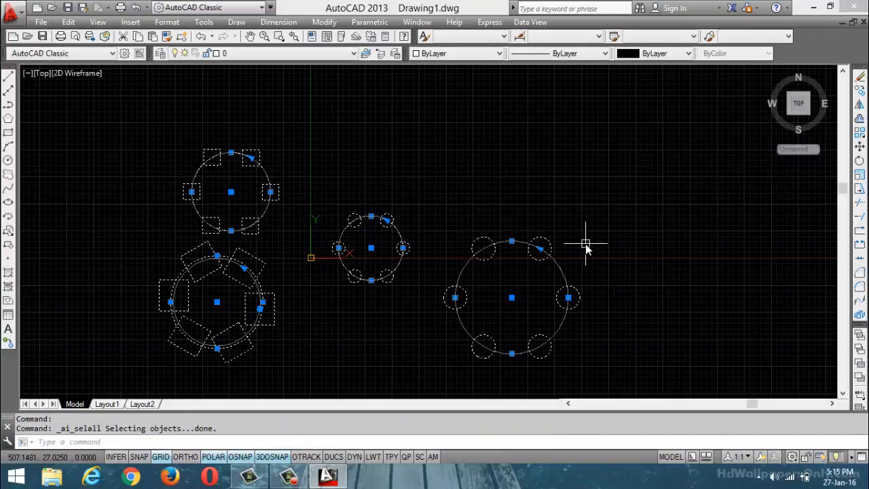
key(Delete)
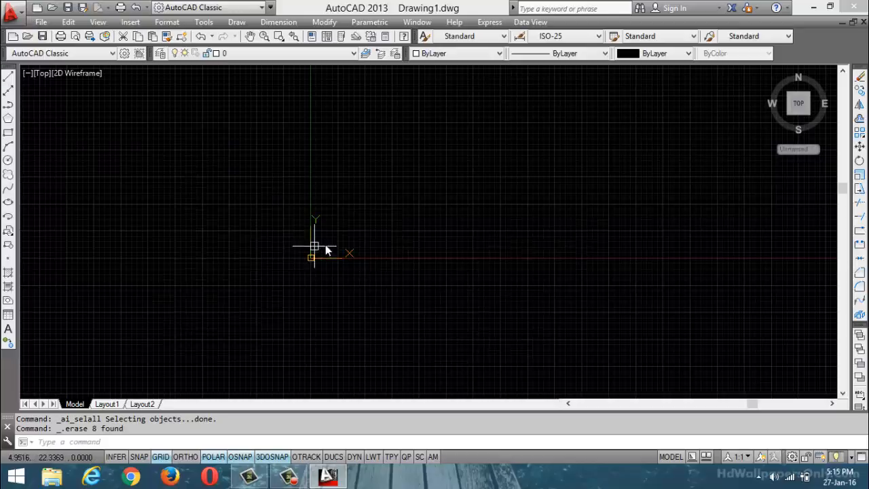
- Draw an arch-shaped spline through three points, from just left of the origin over a high middle point to far right below the X axis
scroll(349, 239, up, 5)
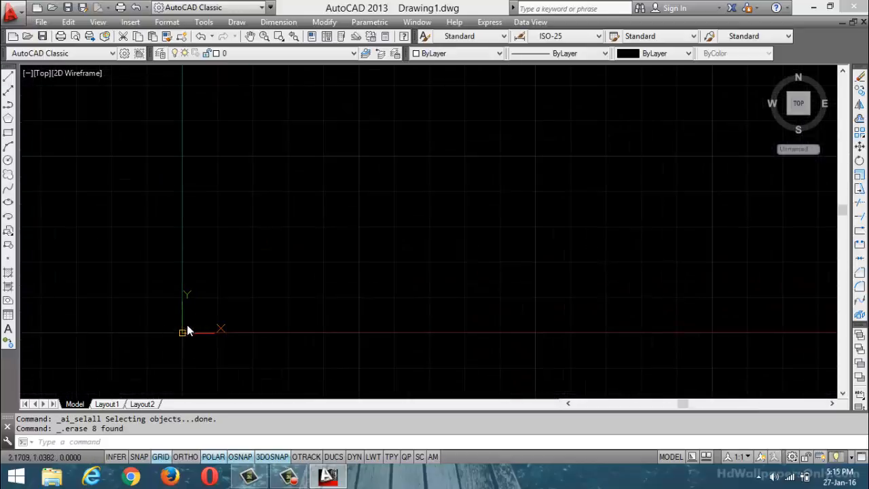
scroll(188, 329, up, 2)
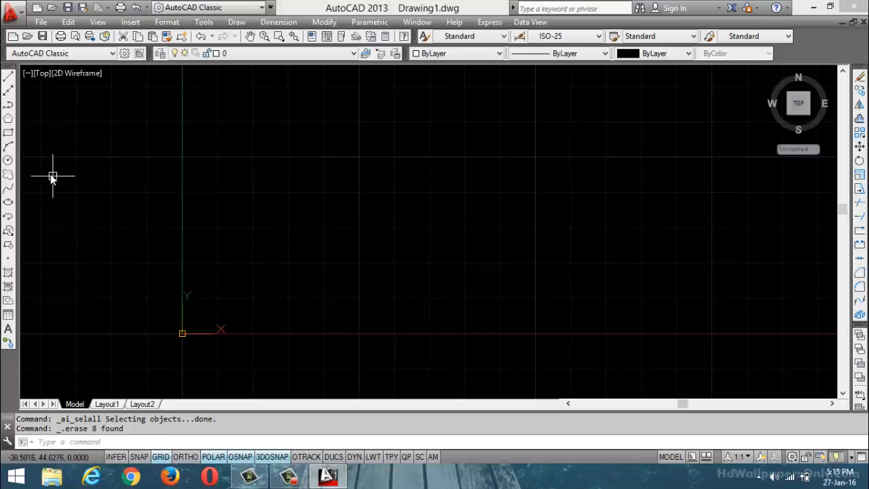
click(8, 188)
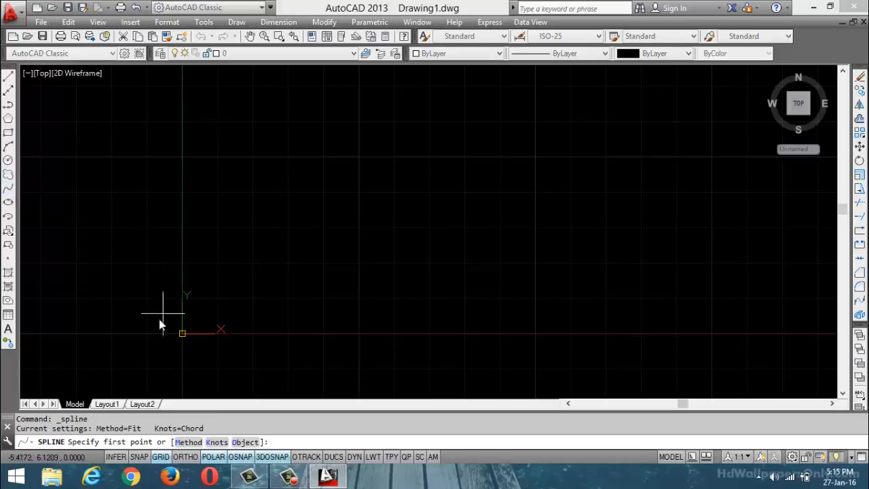
click(135, 337)
click(358, 180)
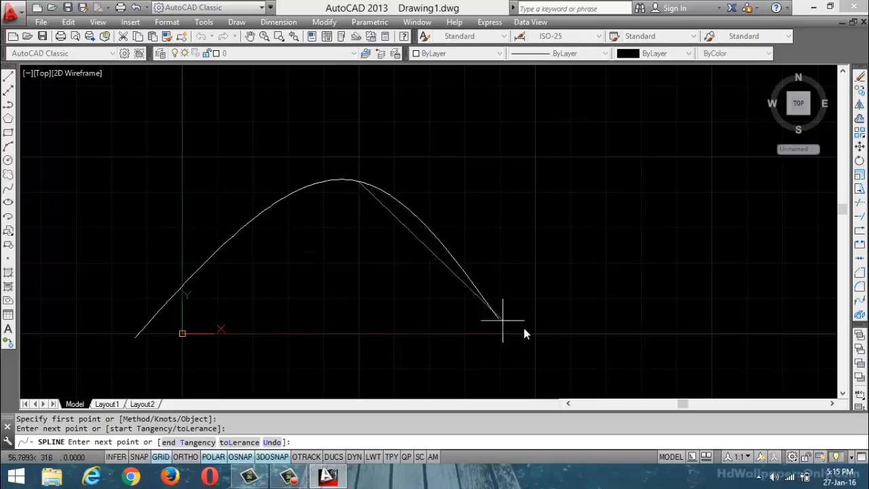
click(701, 351)
key(Return)
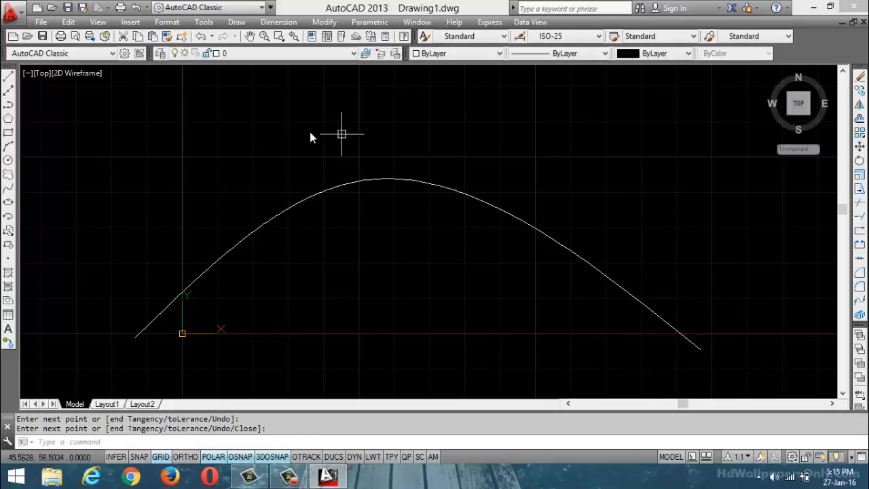
click(8, 161)
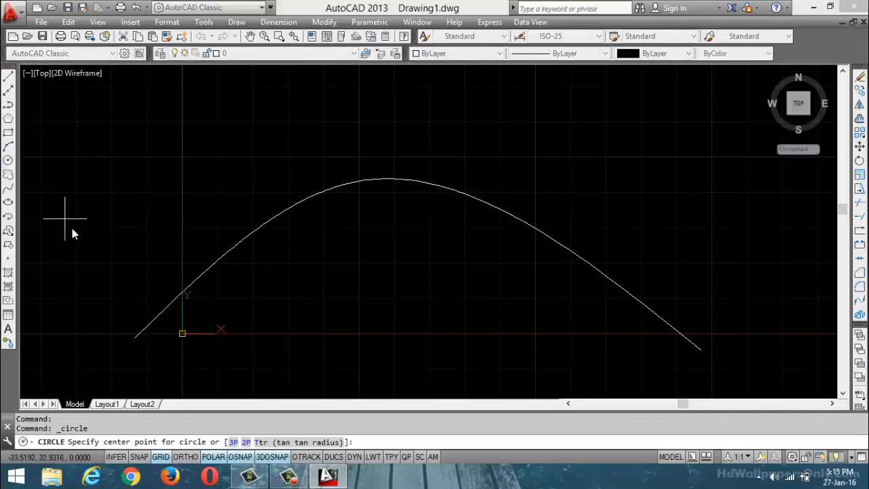
click(93, 246)
click(104, 231)
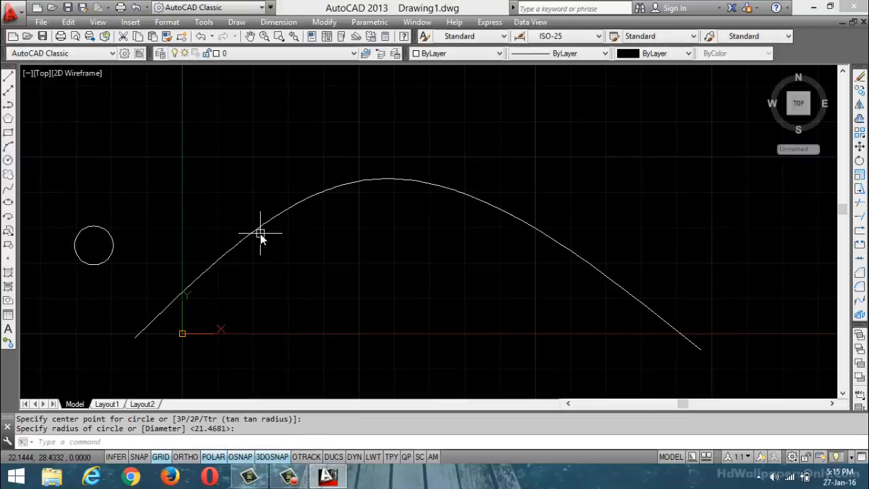
click(112, 245)
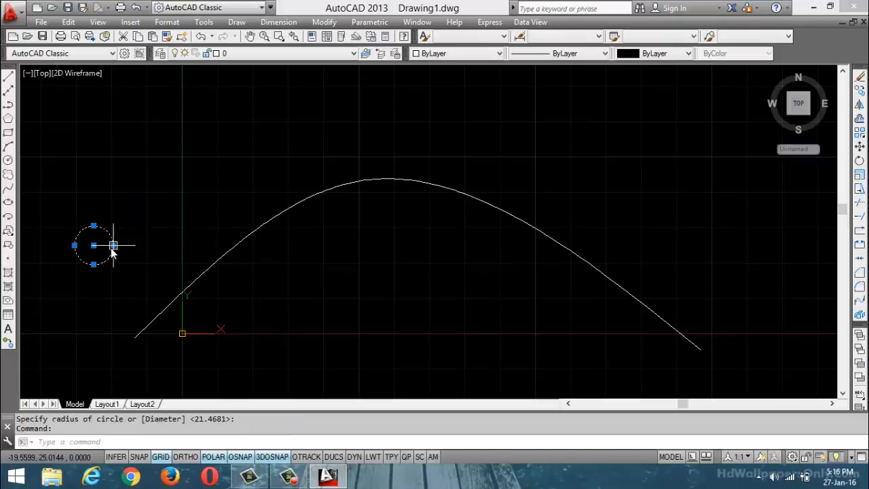
key(Delete)
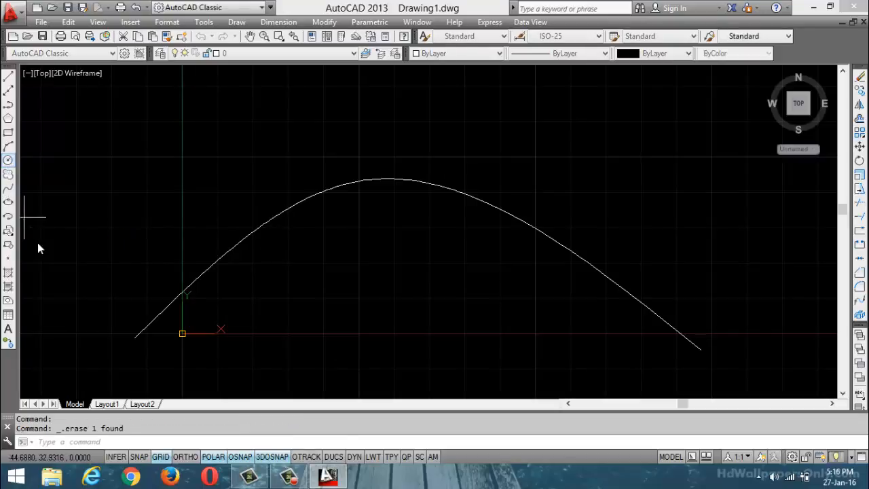
- Draw a small circle just to the left of and slightly above the spline's starting end
click(9, 161)
click(104, 295)
click(115, 289)
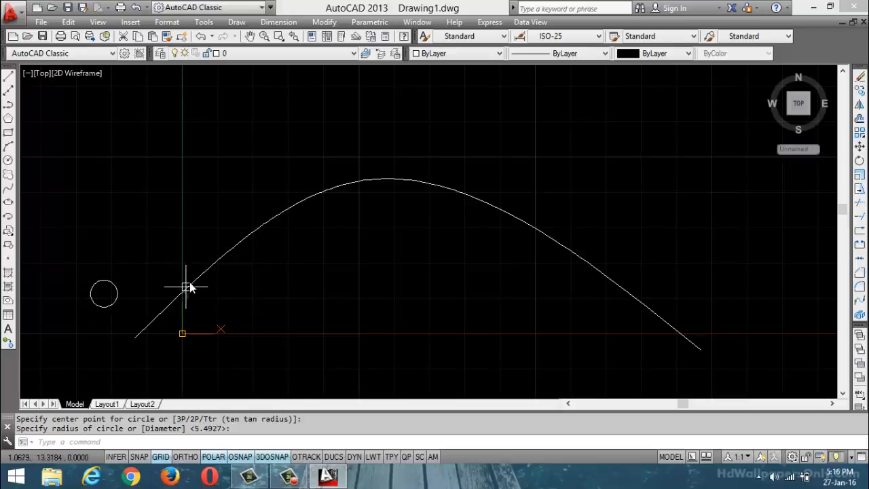
key(Escape)
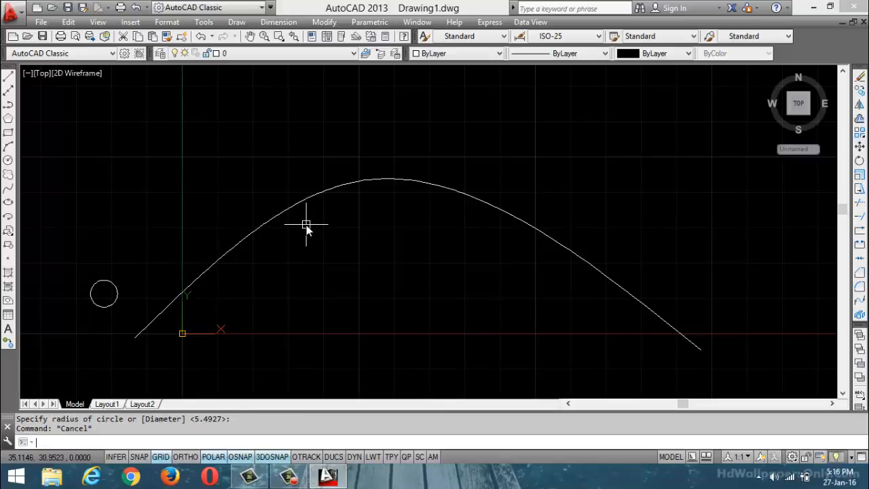
key(Escape)
- Create a path array of the small circle, using the spline as the path curve
text(AR)
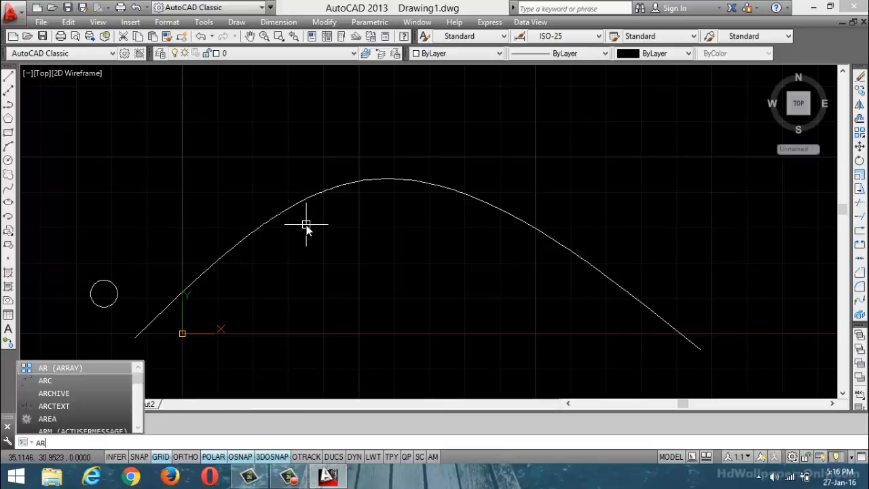
key(Return)
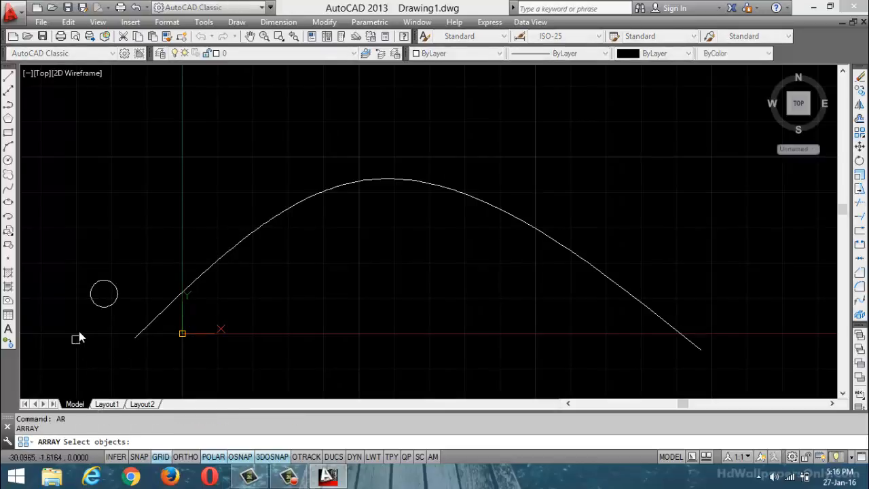
click(104, 305)
click(98, 310)
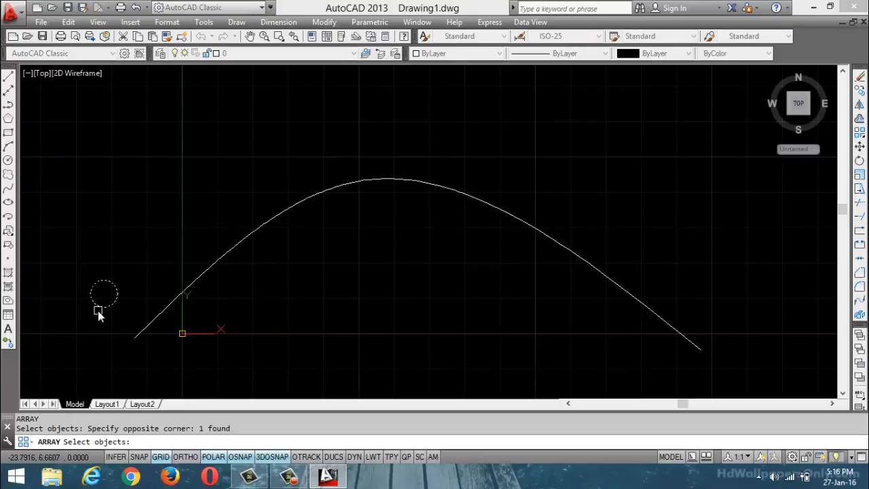
key(Return)
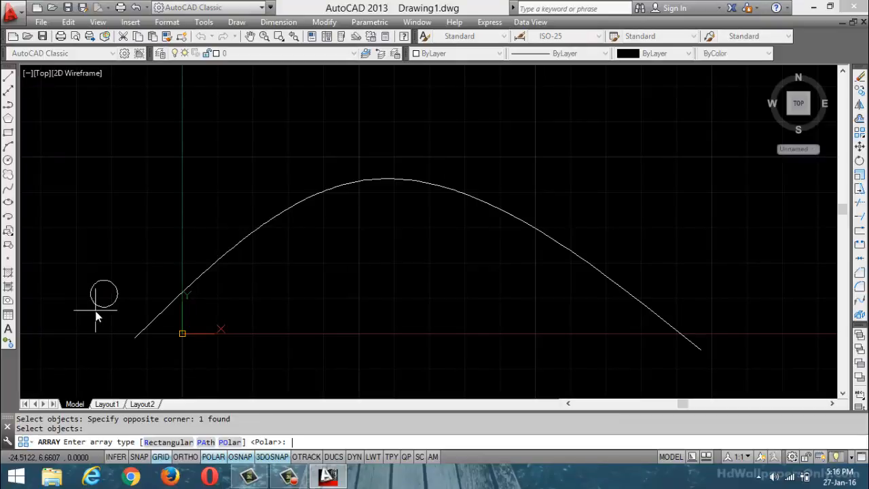
click(207, 442)
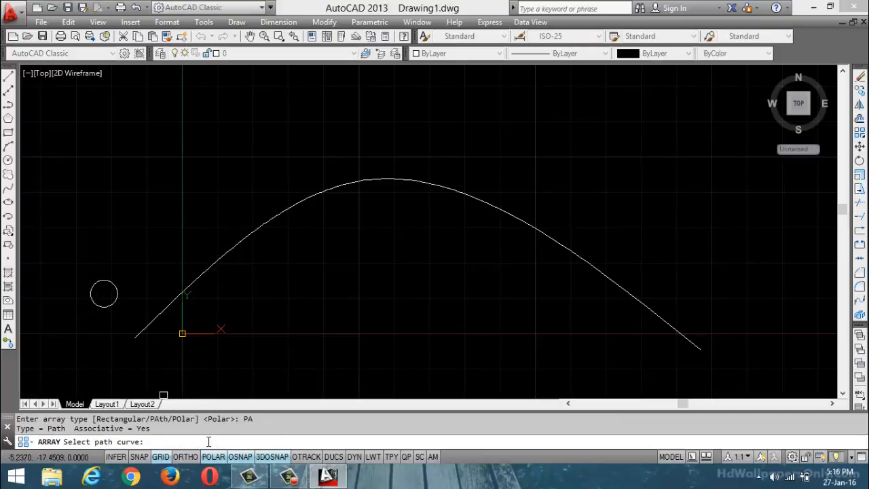
click(200, 278)
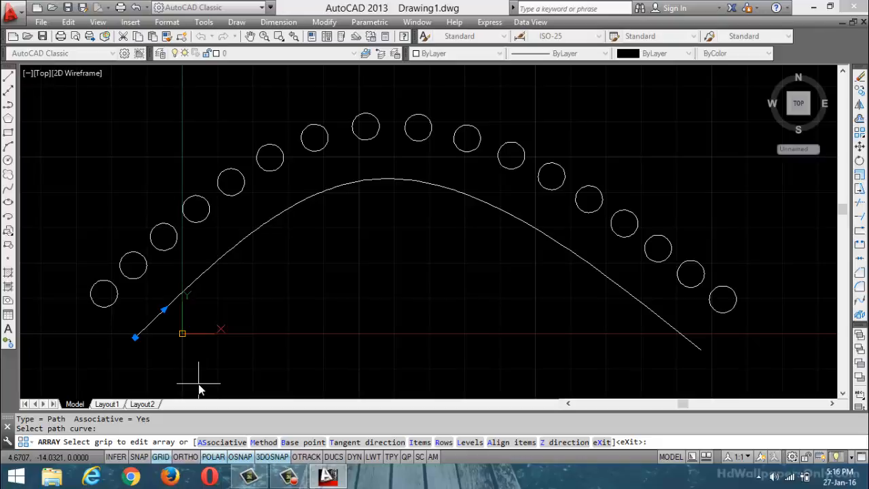
click(283, 472)
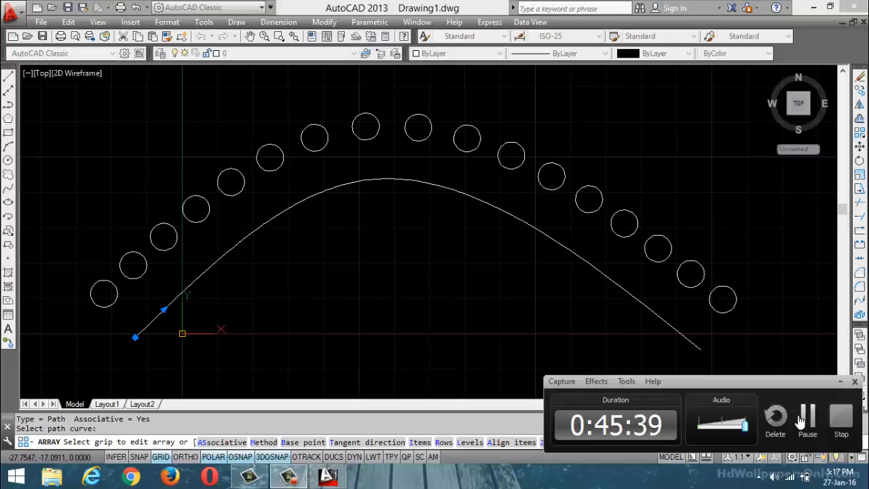
click(841, 381)
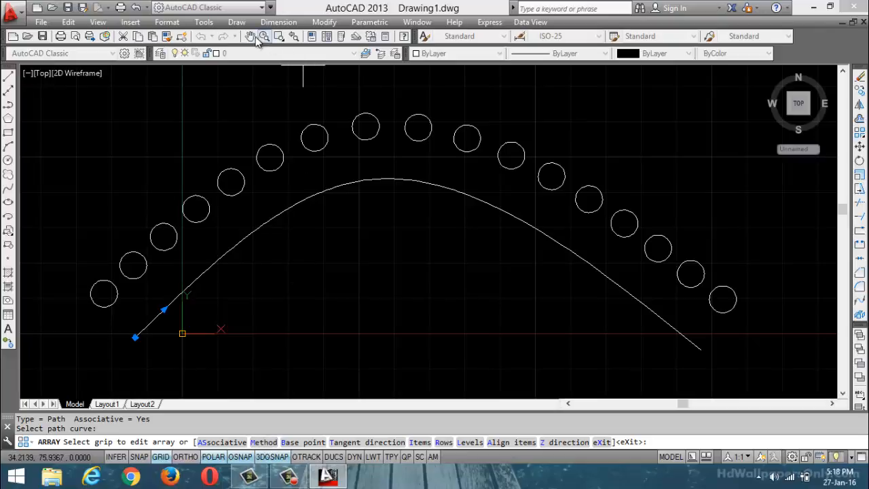
click(236, 22)
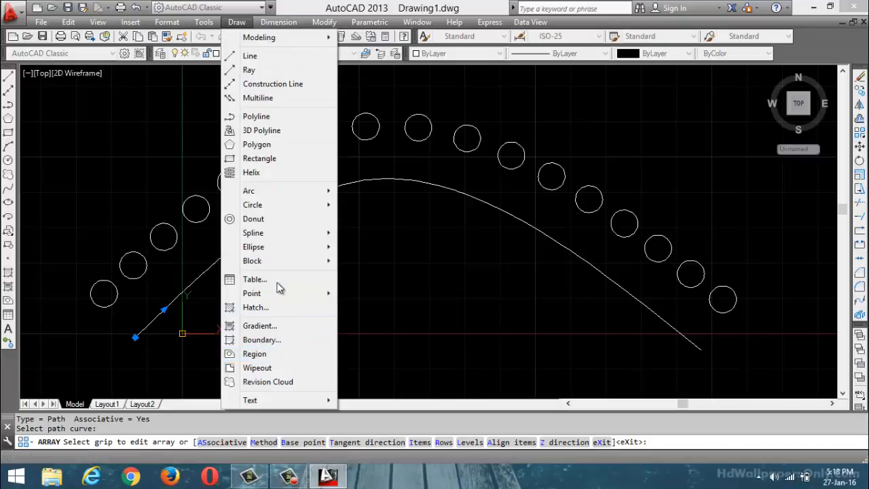
mouse_move(280, 299)
click(390, 343)
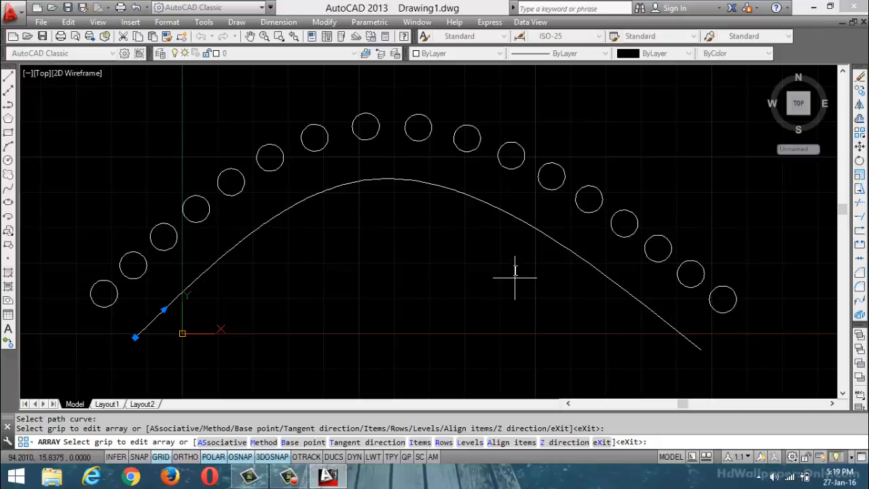
- Switch the path array to the Divide method and set the number of items along the spline to 10
click(266, 443)
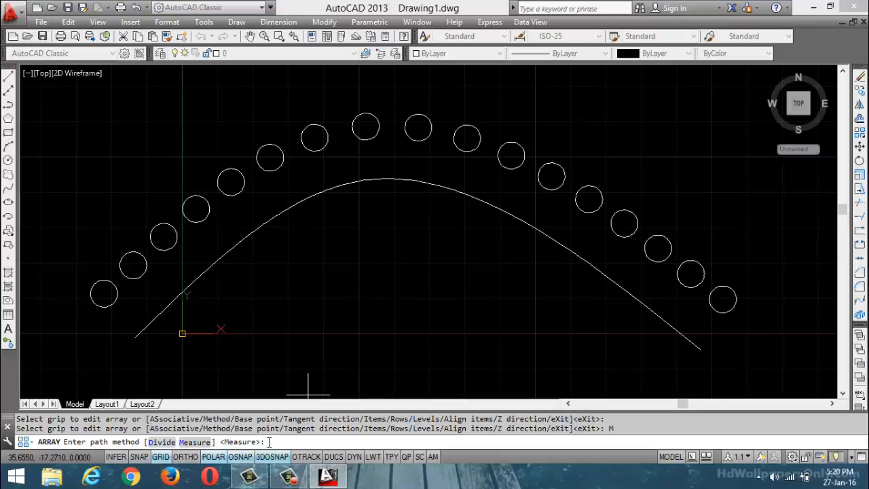
click(160, 441)
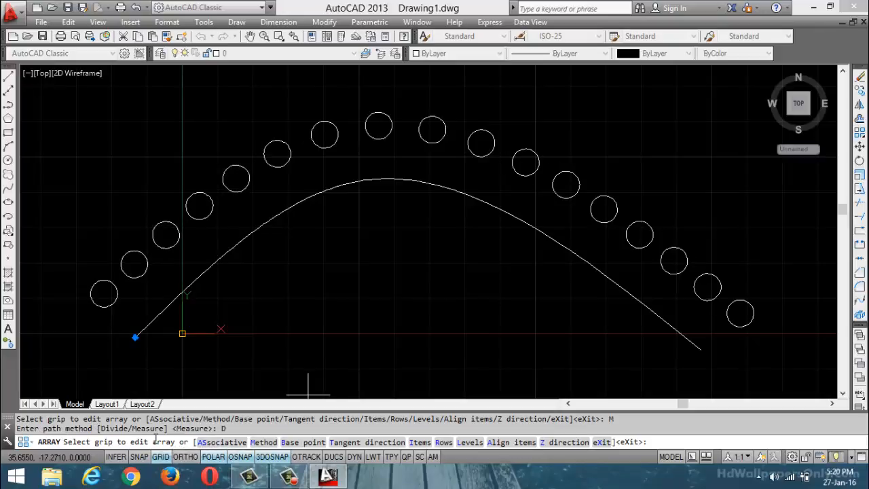
click(419, 442)
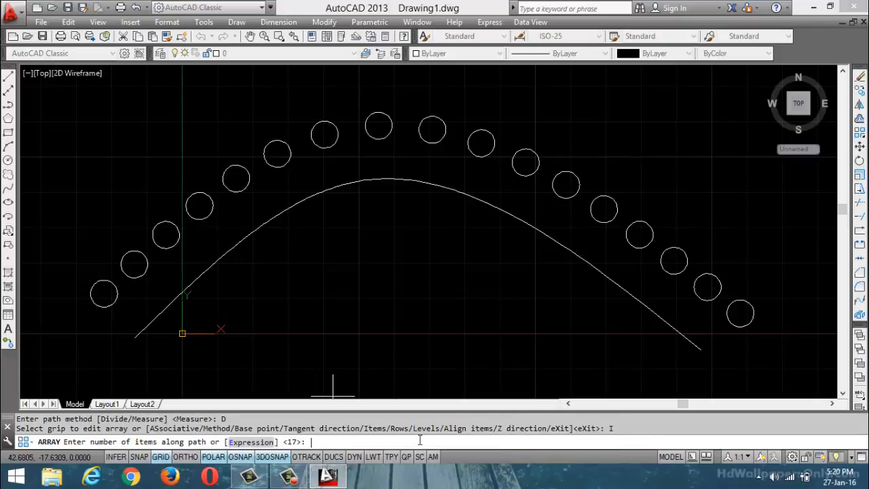
text(10)
key(Return)
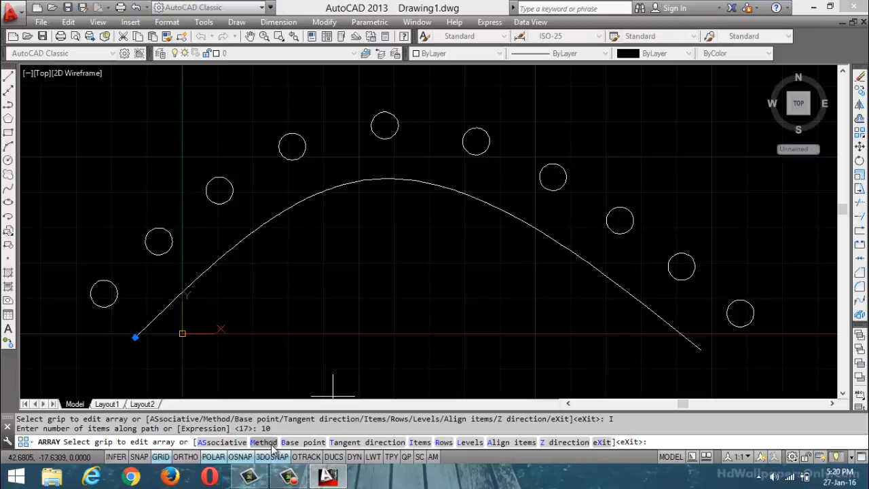
- Change the path method to Measure, with a distance of 15 between items and 7 items in total
click(271, 445)
click(186, 443)
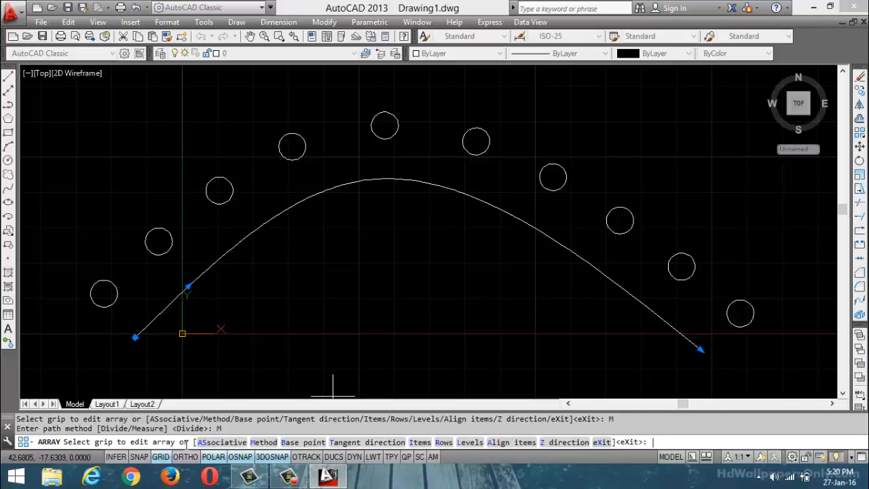
click(427, 441)
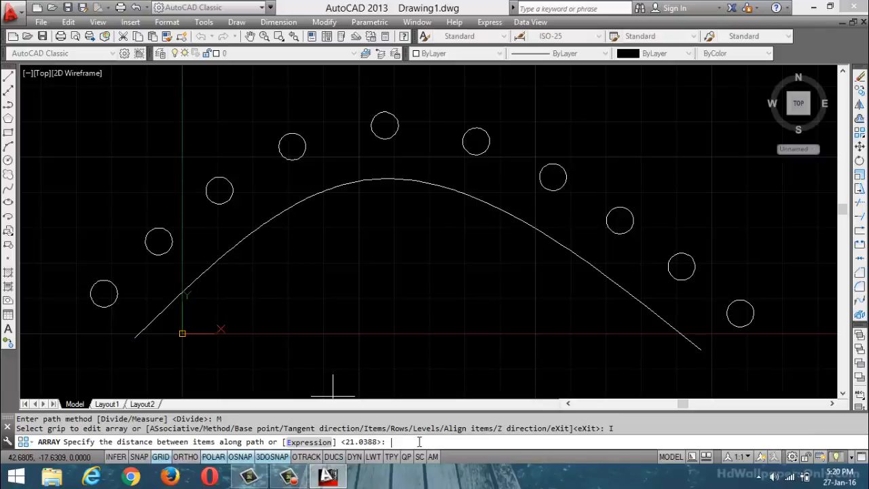
text(15)
key(Return)
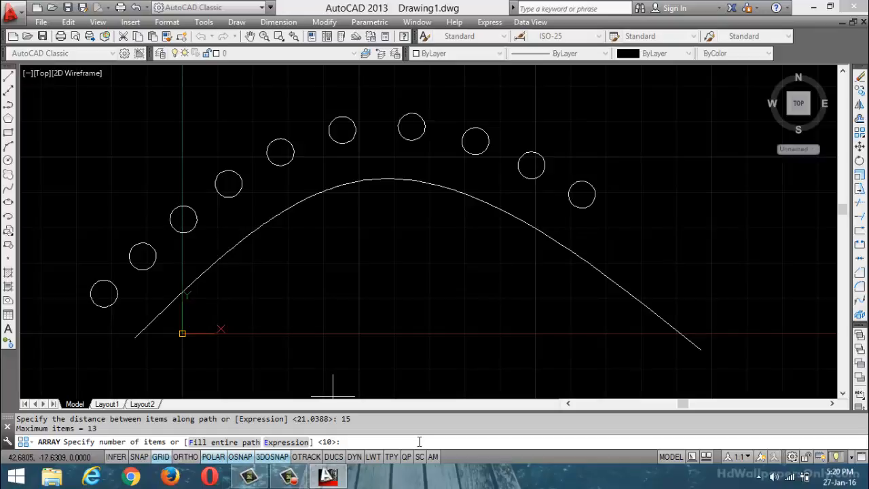
text(7)
key(Return)
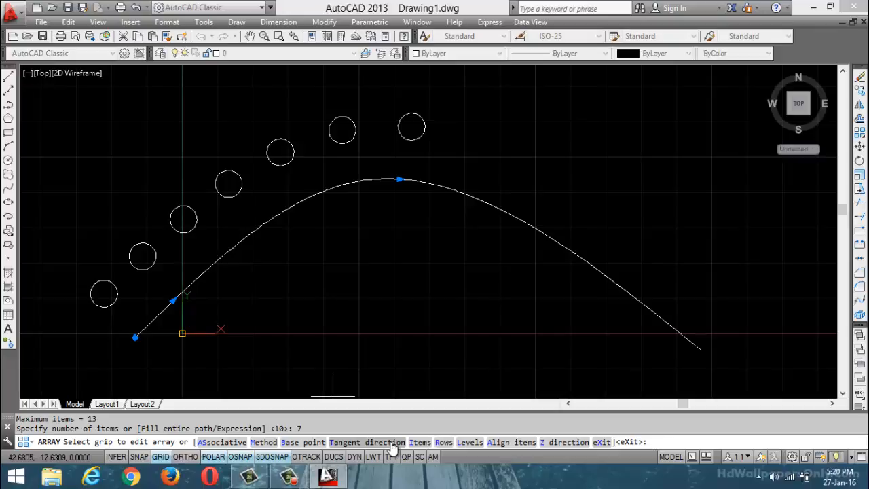
- Return the path array to the Divide method and set the number of items to 15
click(265, 442)
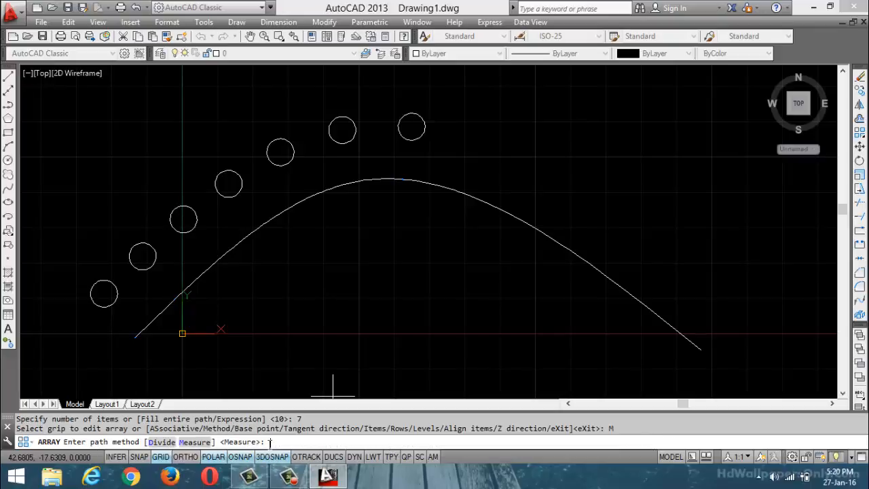
click(160, 442)
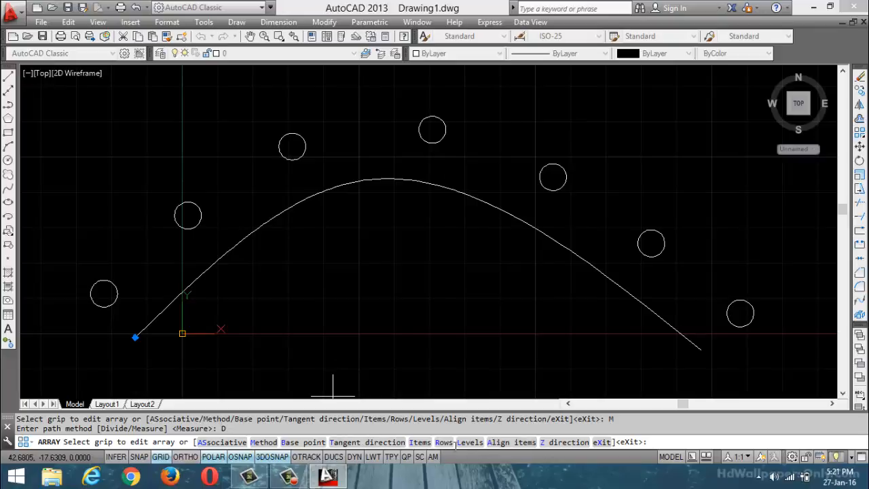
click(425, 442)
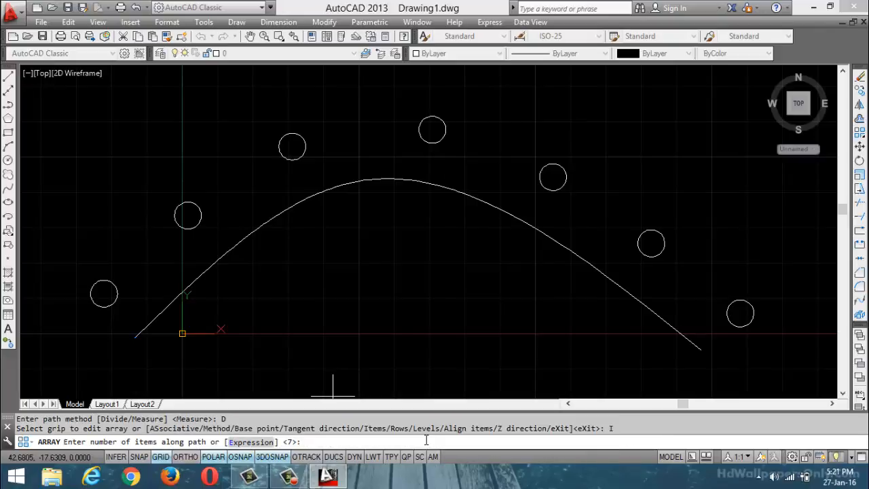
text(15)
key(Return)
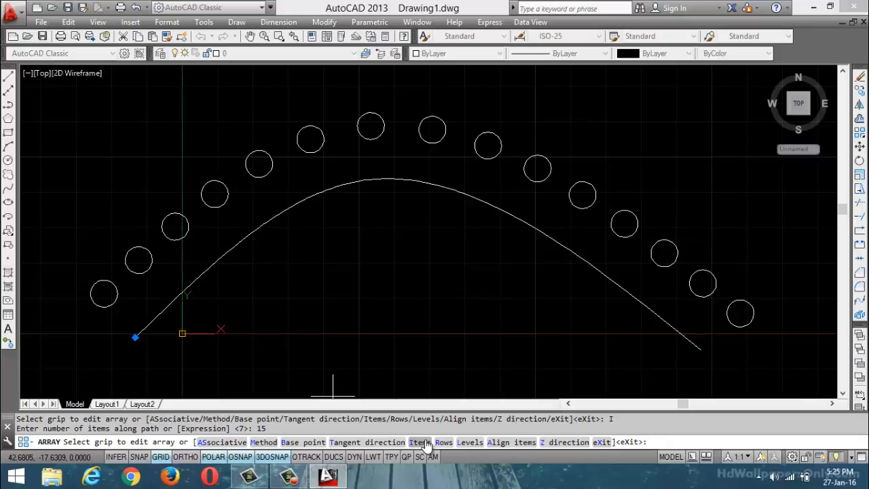
- Switch the path method back to Measure and try a distance of 20 between items along the spline
click(264, 442)
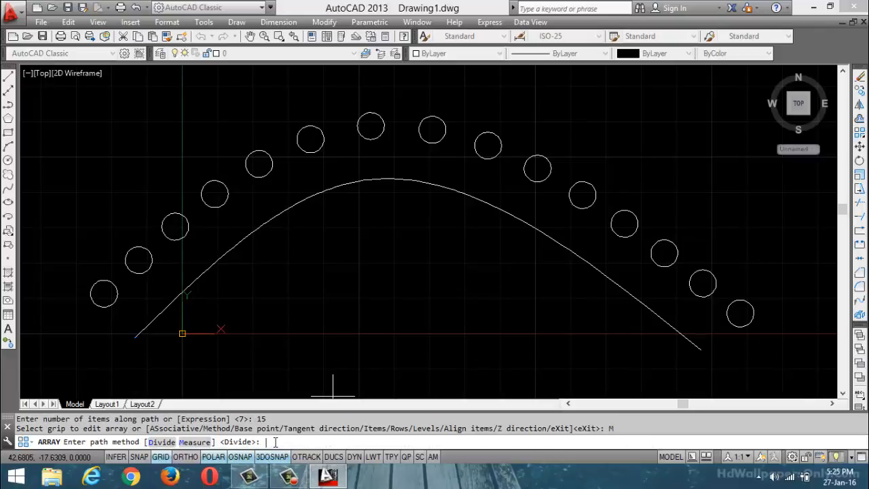
click(196, 442)
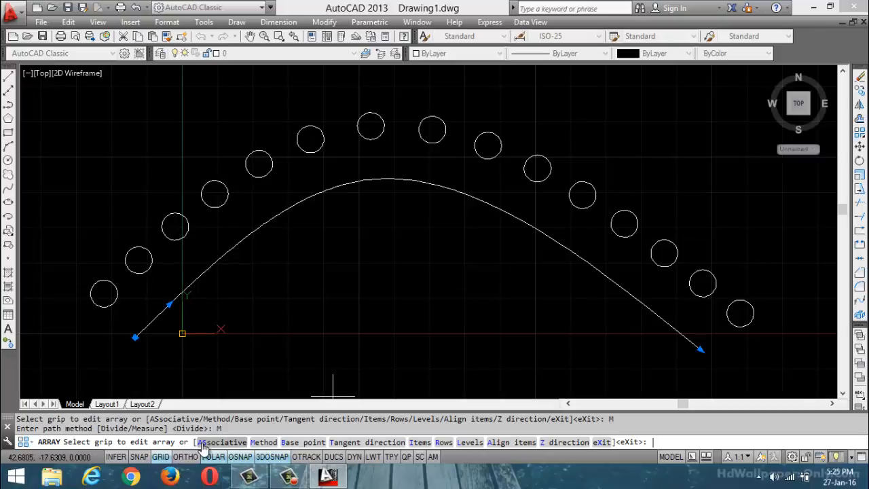
click(419, 442)
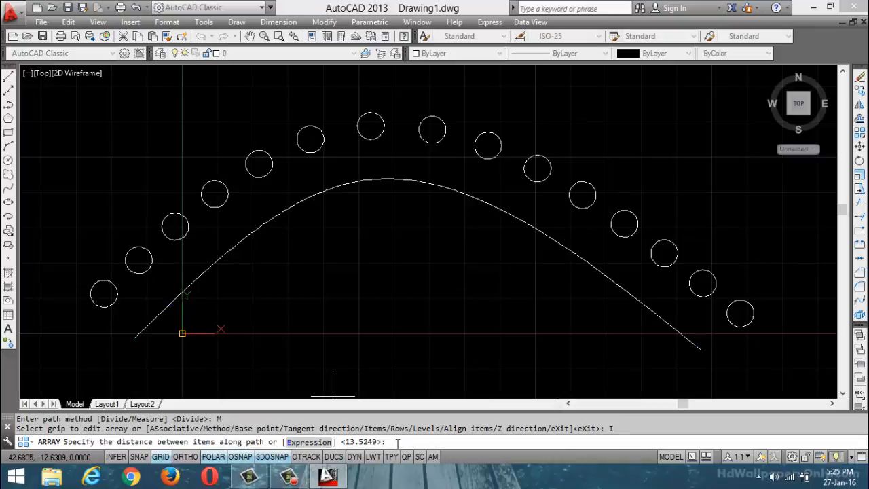
text(20)
key(Return)
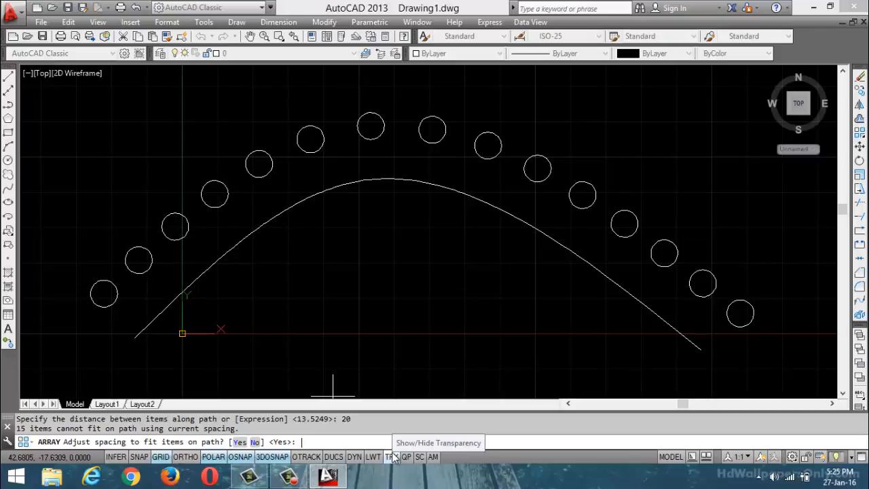
text(14)
key(Return)
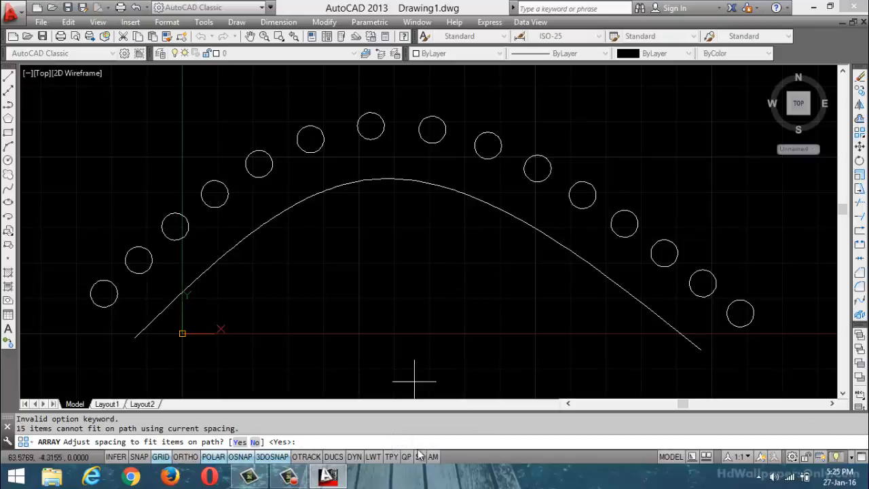
- Decline the automatic spacing adjustment, set the distance between items to 12, and leave the array command
click(255, 442)
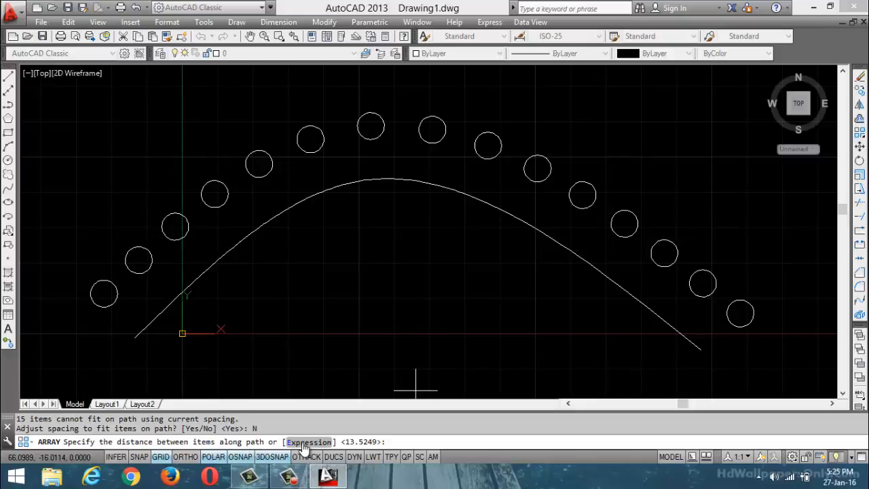
text(12)
key(Return)
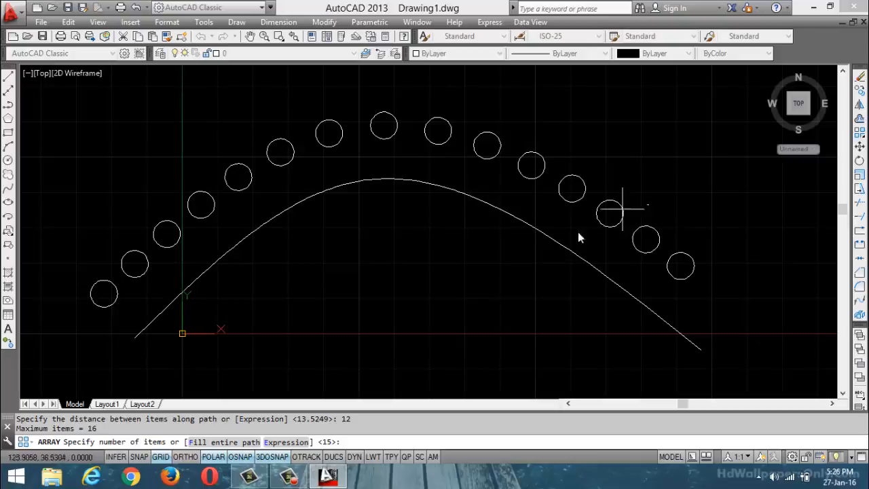
key(Escape)
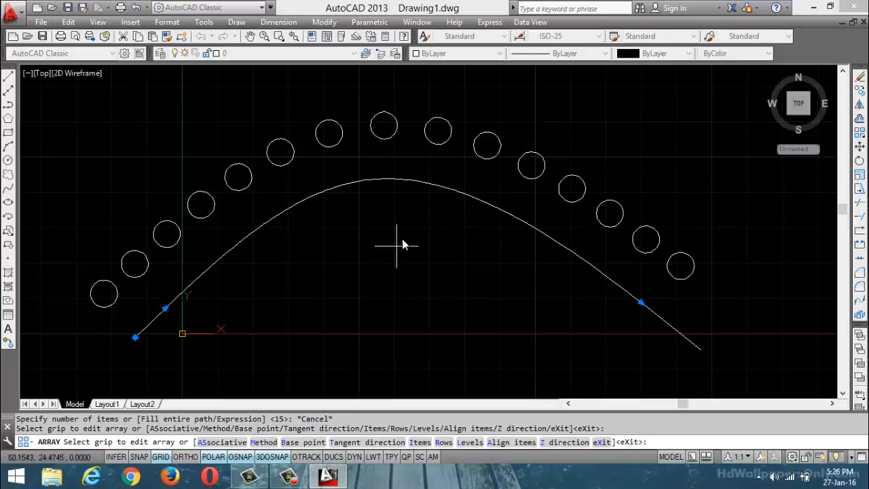
- Draw a large circle in the empty area well to the right of the spline and its arrayed circles
scroll(403, 243, down, 8)
scroll(491, 201, up, 4)
scroll(410, 317, up, 4)
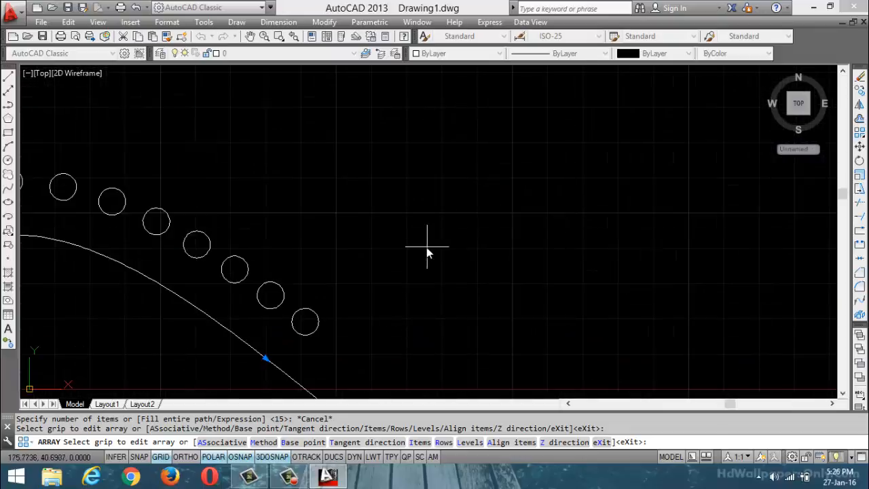
scroll(427, 242, down, 2)
click(8, 161)
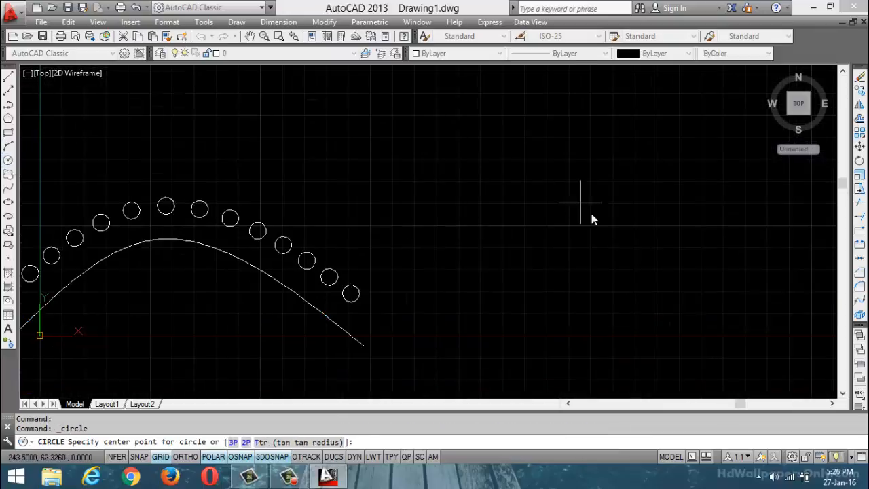
click(623, 226)
click(646, 174)
key(Escape)
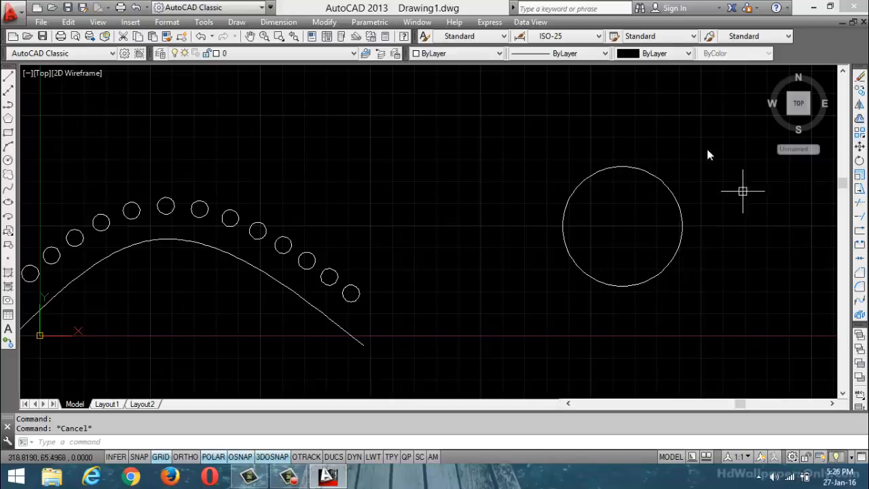
- Draw a short slanted line about 19.6 units long at 60° beside the upper left of the large circle
click(8, 77)
click(524, 204)
click(544, 167)
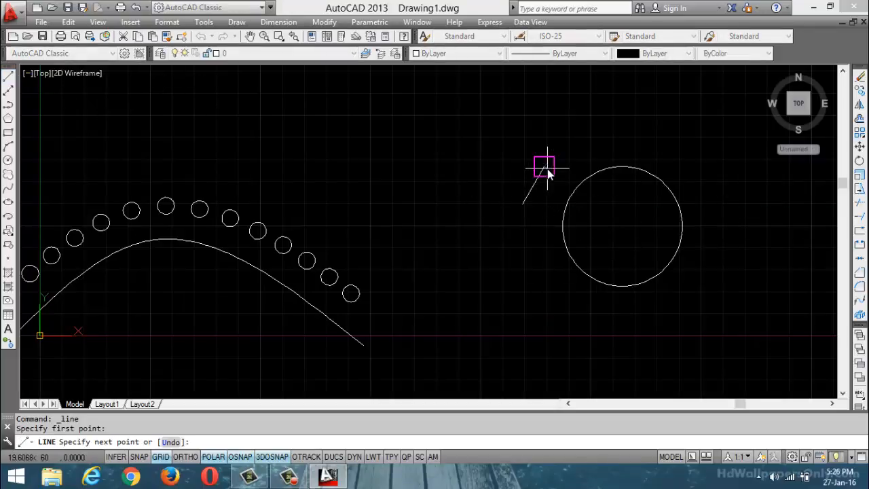
key(Escape)
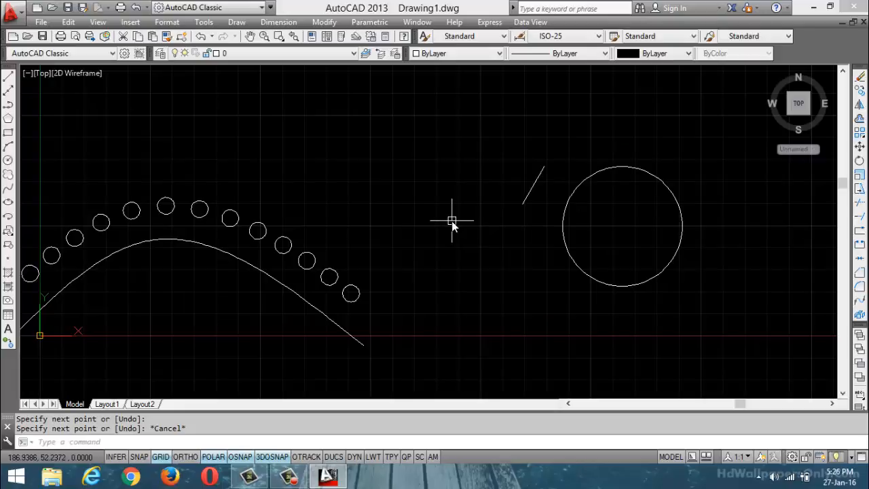
click(534, 186)
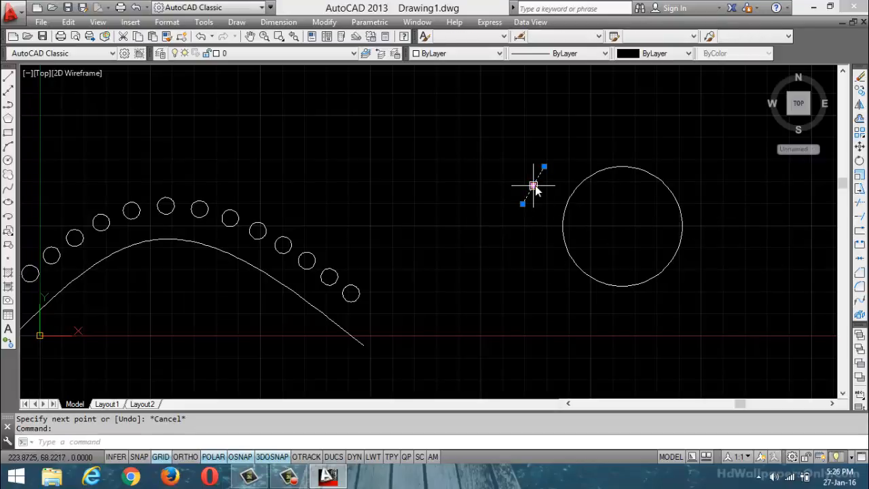
click(566, 197)
key(Escape)
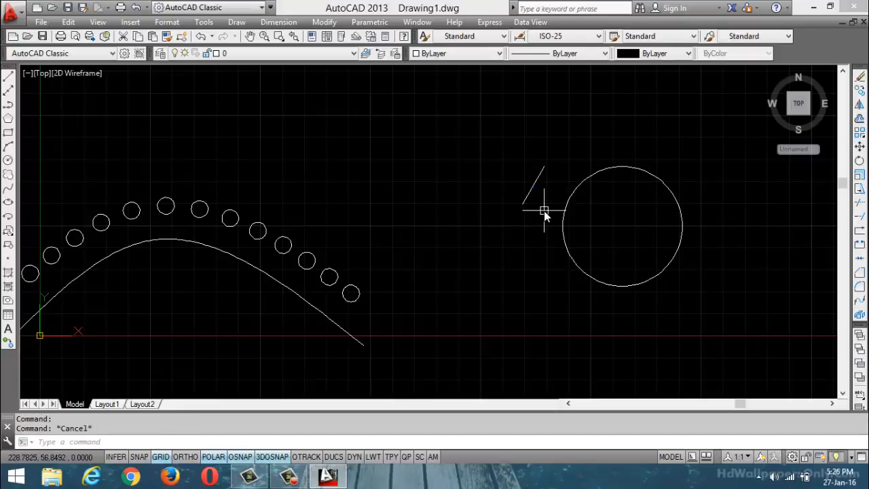
- Create a path array of the short slanted line, using the large circle as the path curve
text(a)
key(Return)
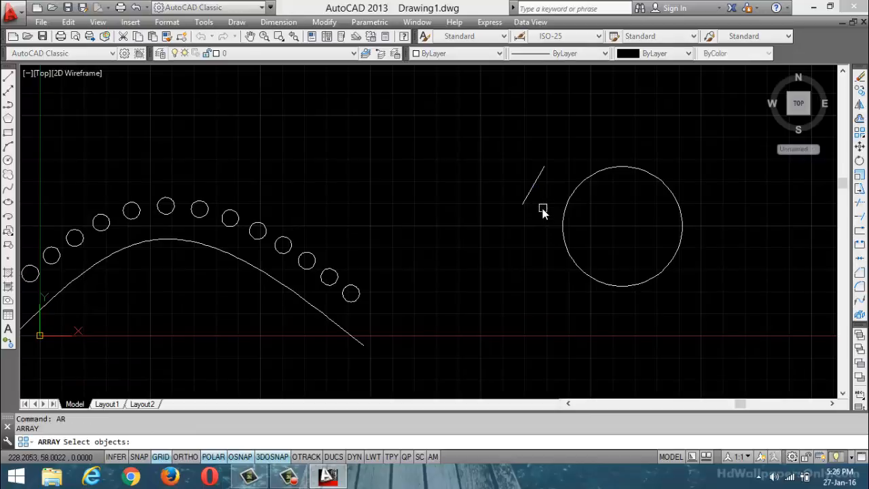
click(531, 196)
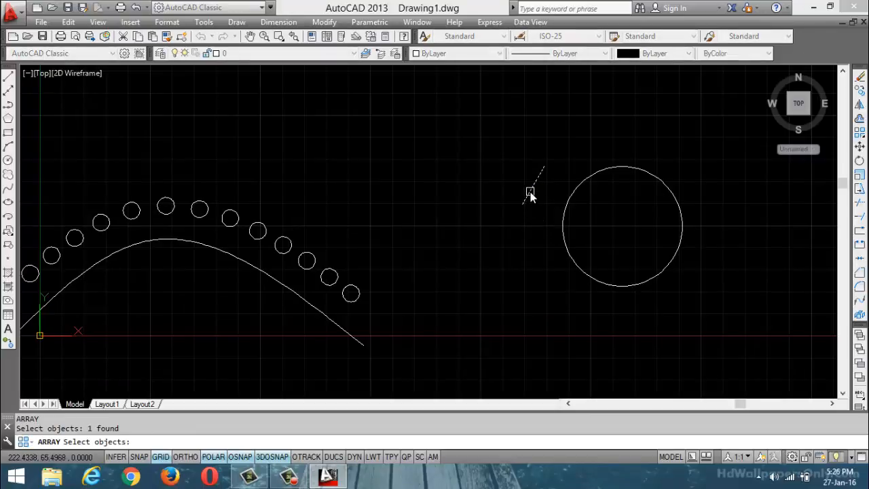
key(Return)
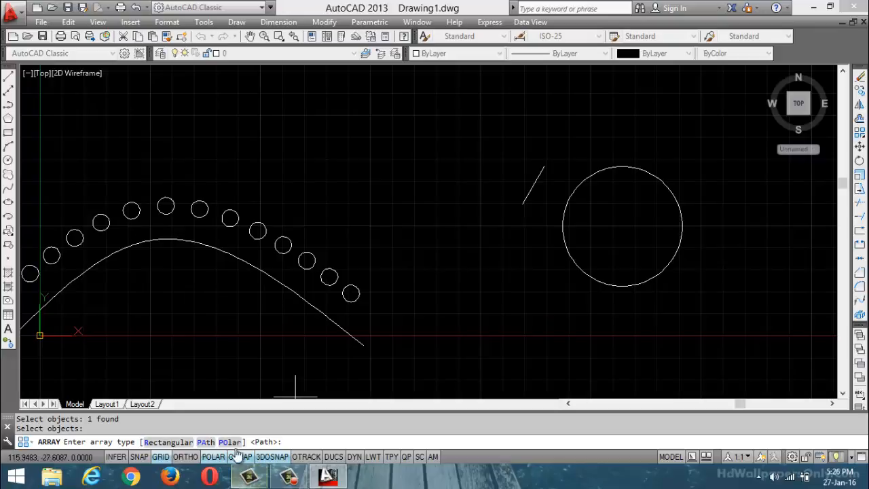
click(205, 442)
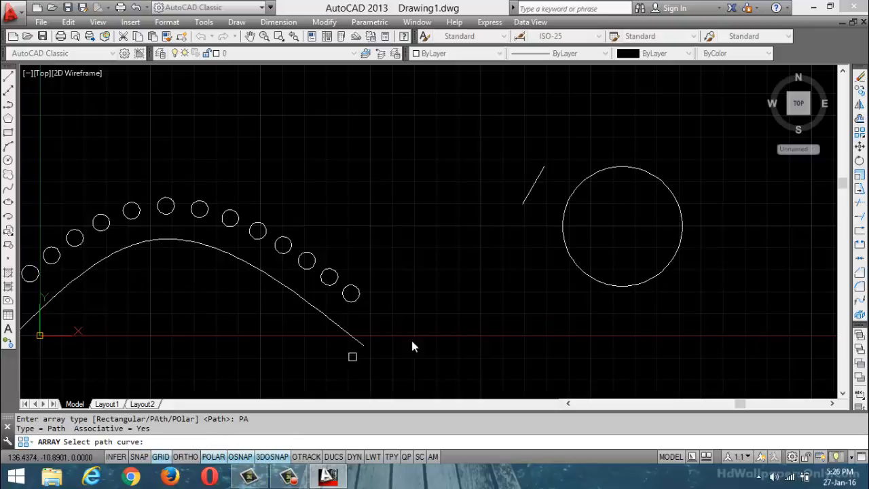
click(579, 274)
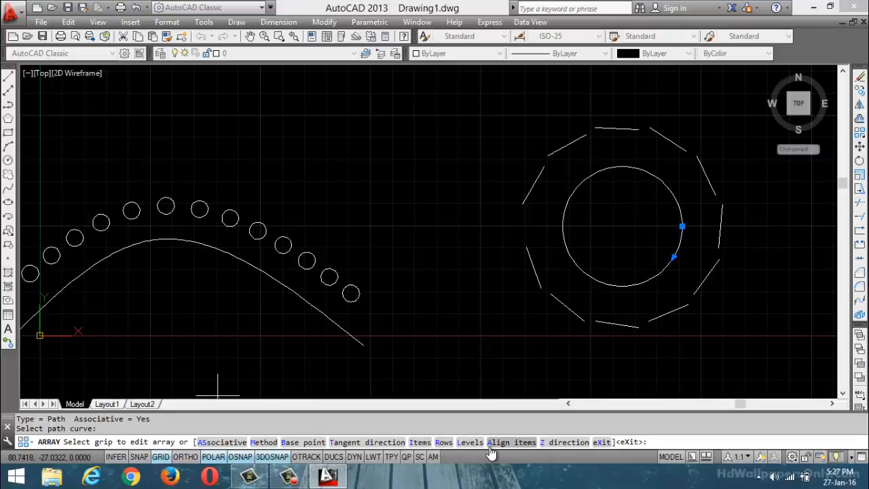
- Try the path array without aligning its items to the path, and turn Align items back on
click(512, 442)
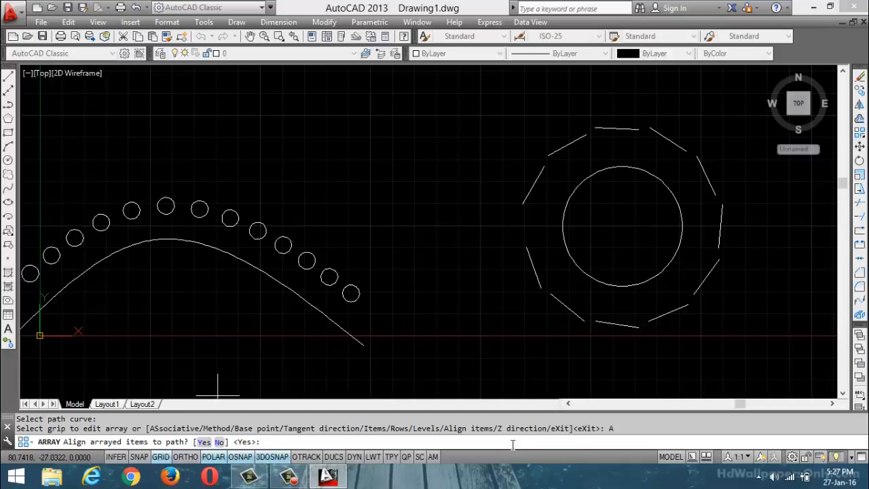
click(219, 442)
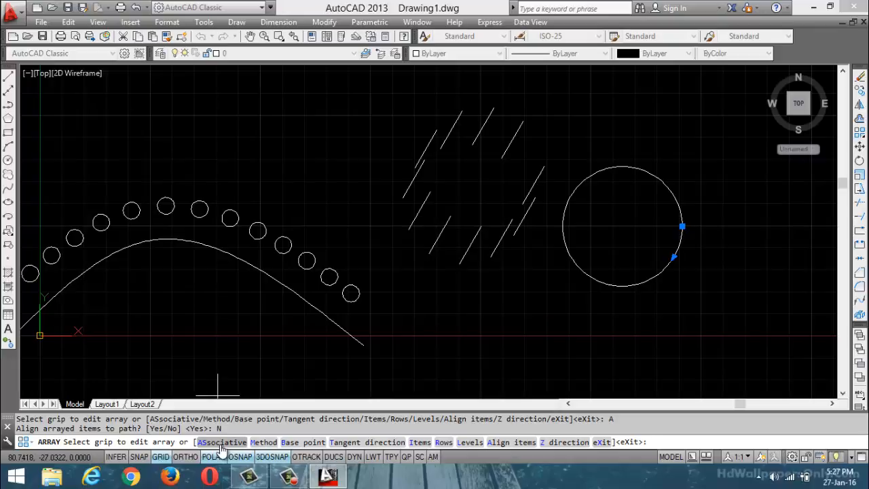
click(518, 447)
click(203, 445)
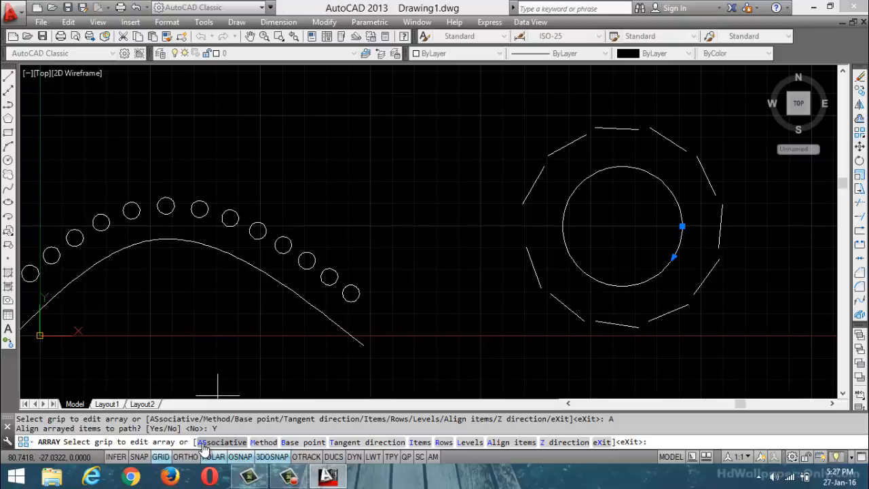
- Try the line array around the circle without Align items twice, turning the alignment back on each time
click(211, 456)
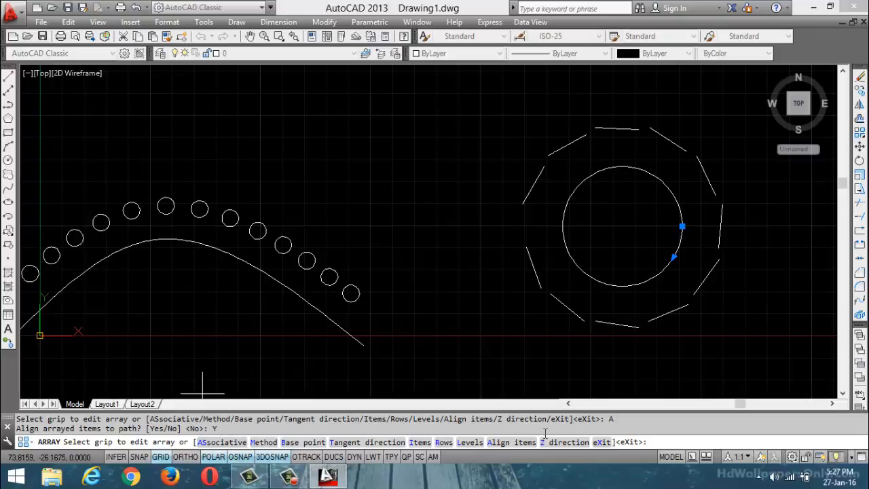
click(511, 442)
click(219, 442)
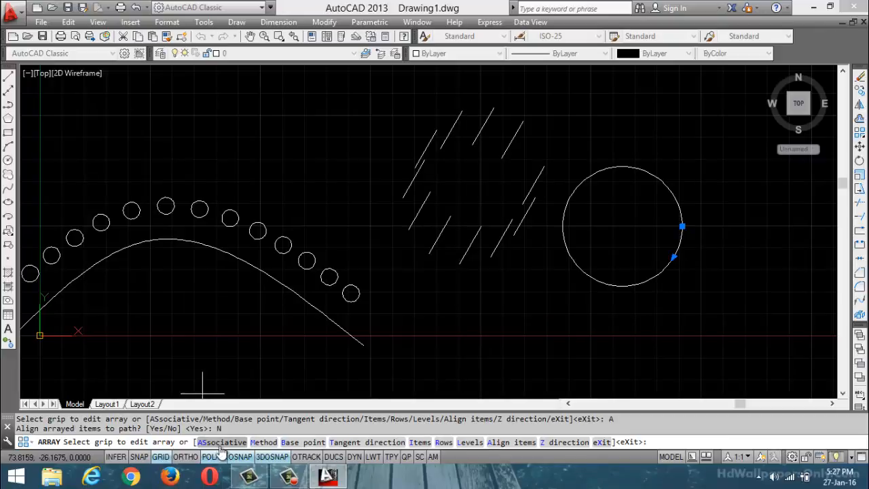
click(516, 442)
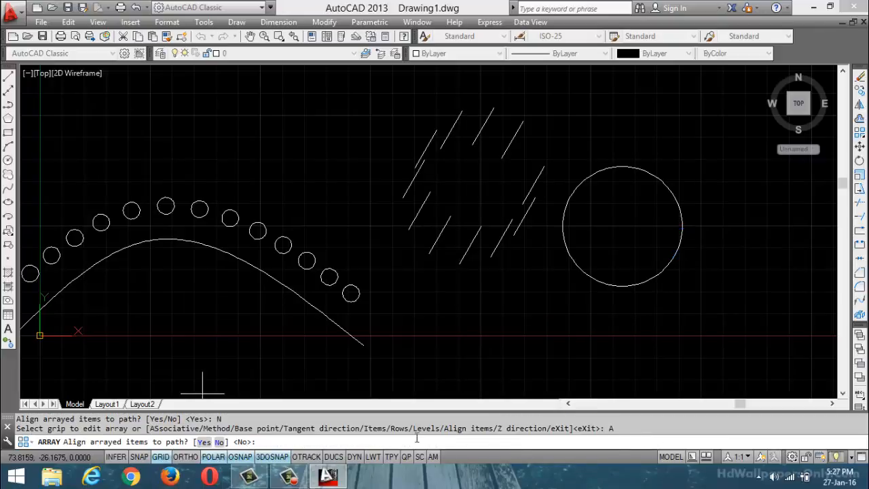
click(205, 443)
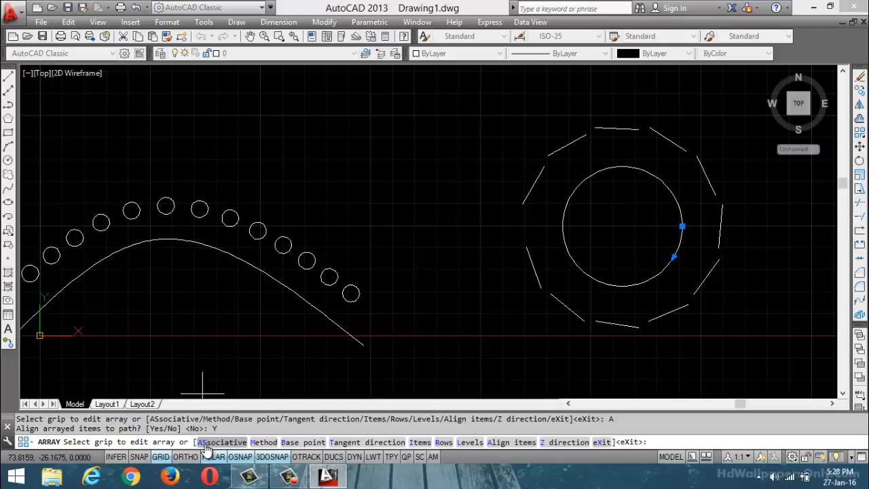
click(208, 454)
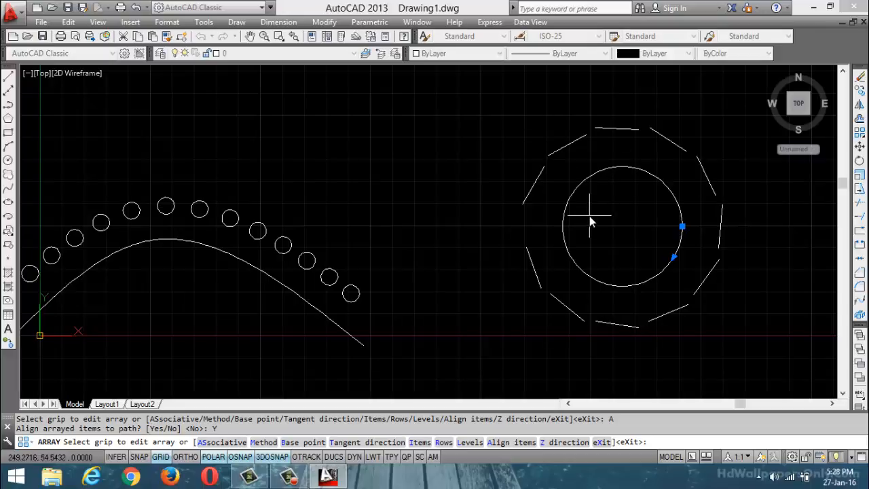
click(509, 442)
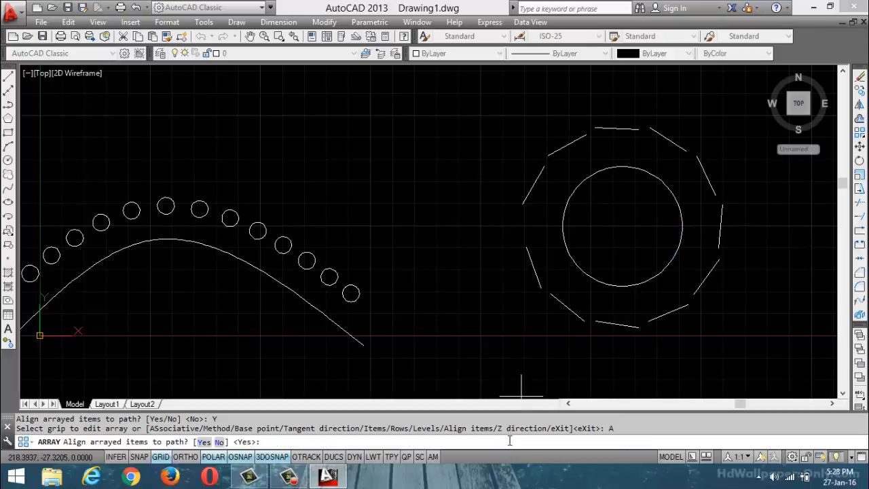
click(219, 442)
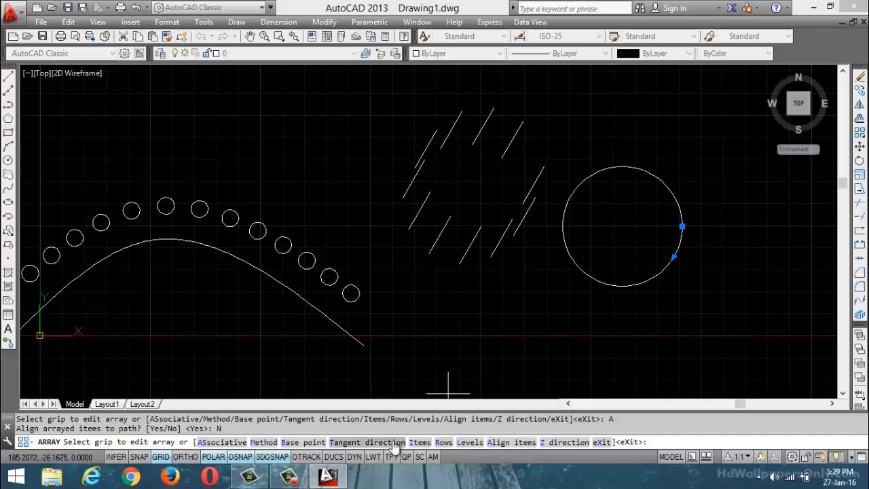
click(516, 442)
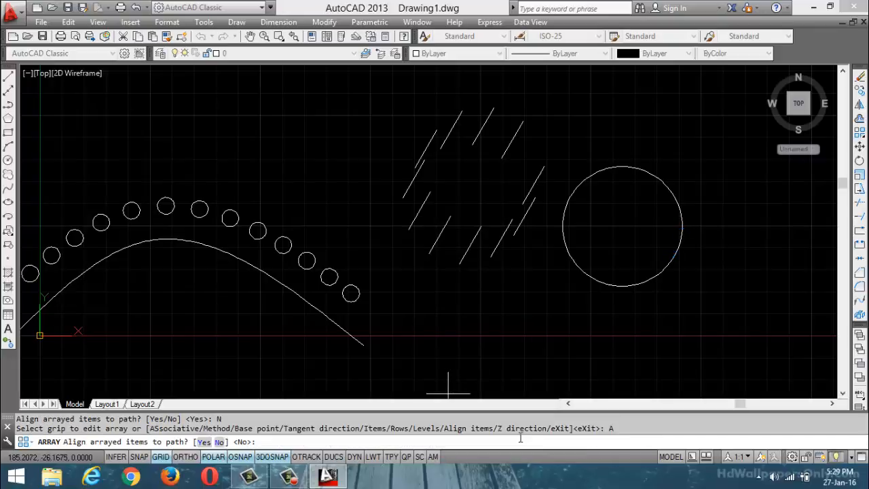
click(204, 442)
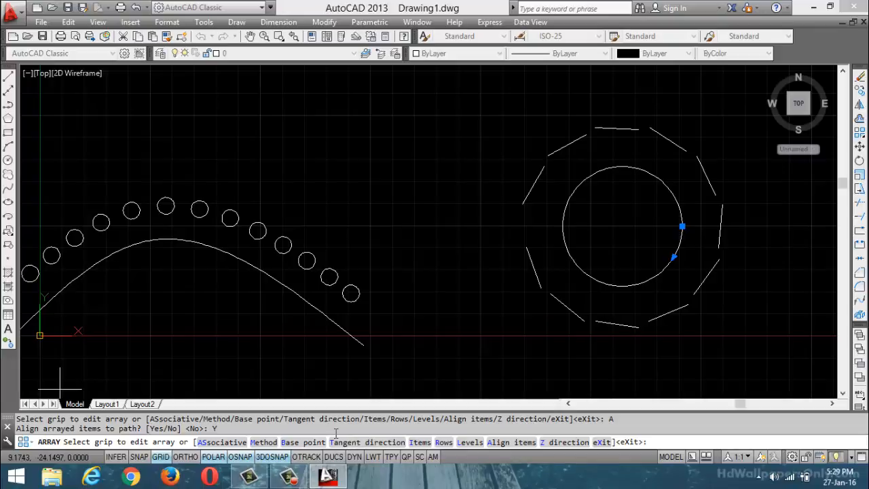
- Compare the Normal tangent direction for the line array with a two-point vector picked beside the circle, and return to Normal
click(360, 442)
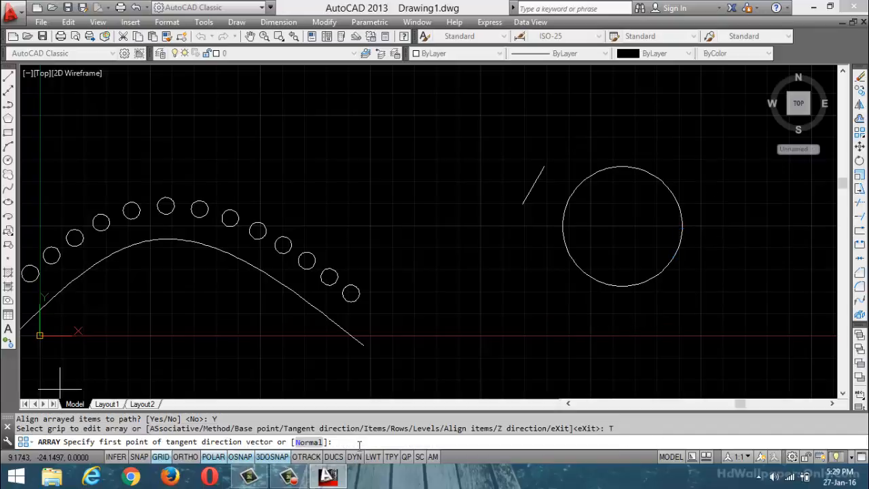
click(309, 443)
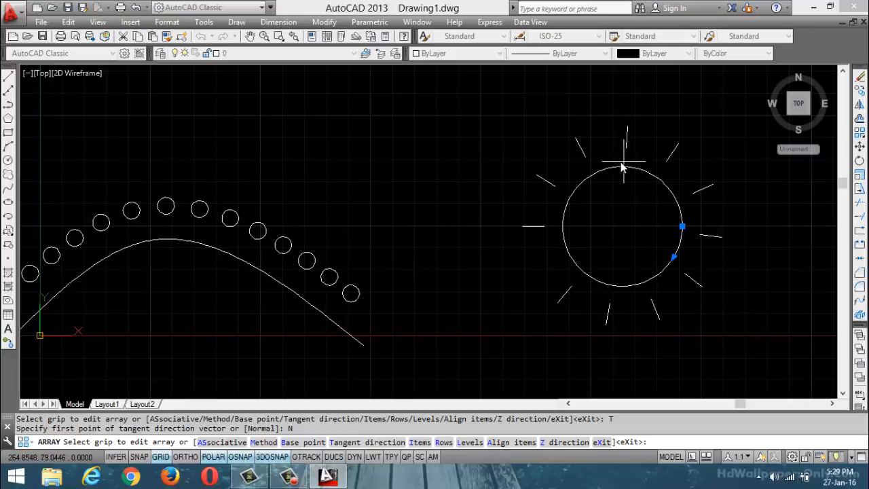
click(358, 442)
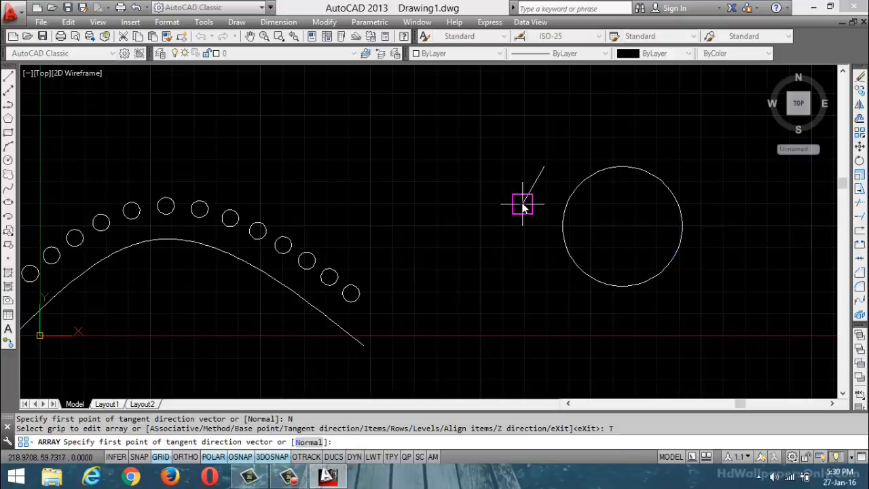
click(560, 216)
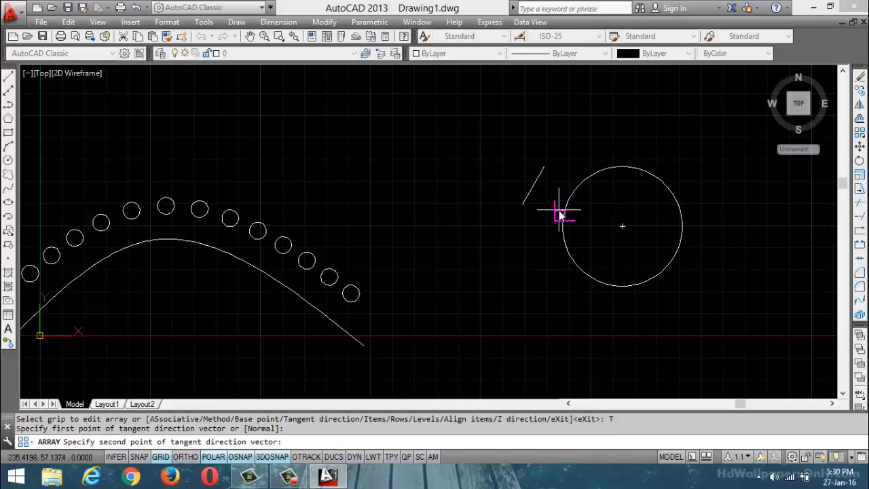
click(573, 160)
scroll(462, 232, down, 4)
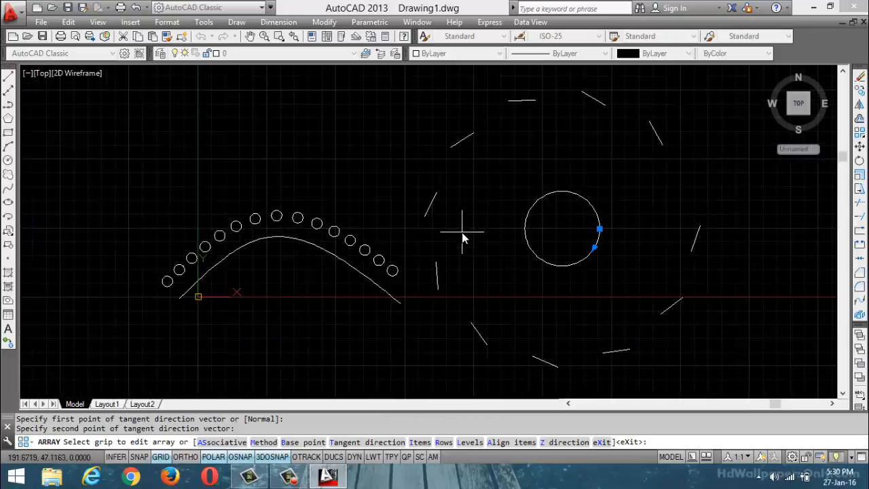
scroll(580, 235, up, 2)
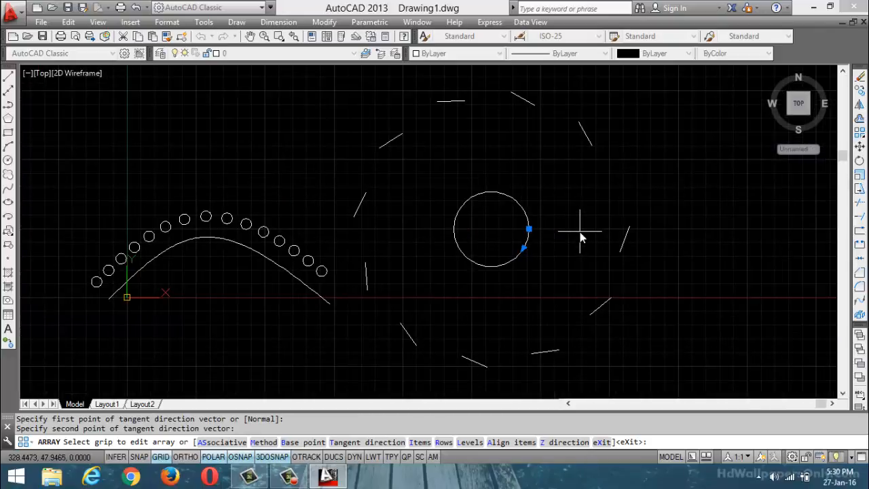
click(348, 442)
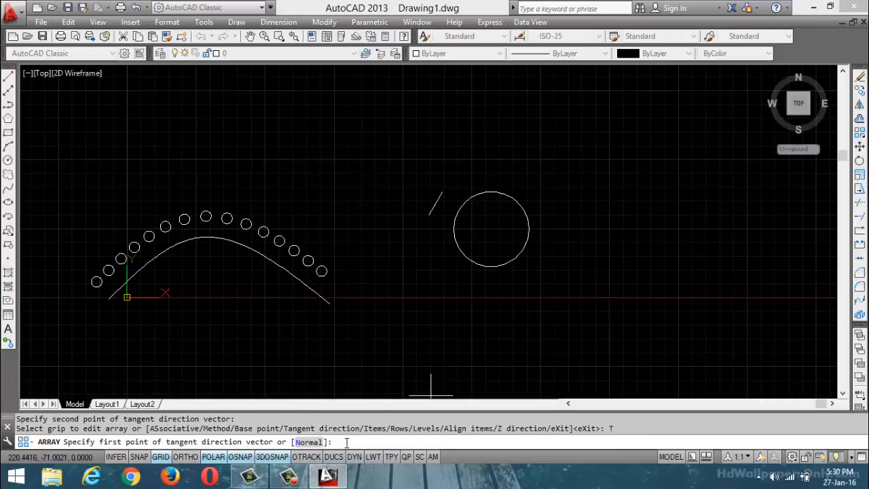
click(309, 442)
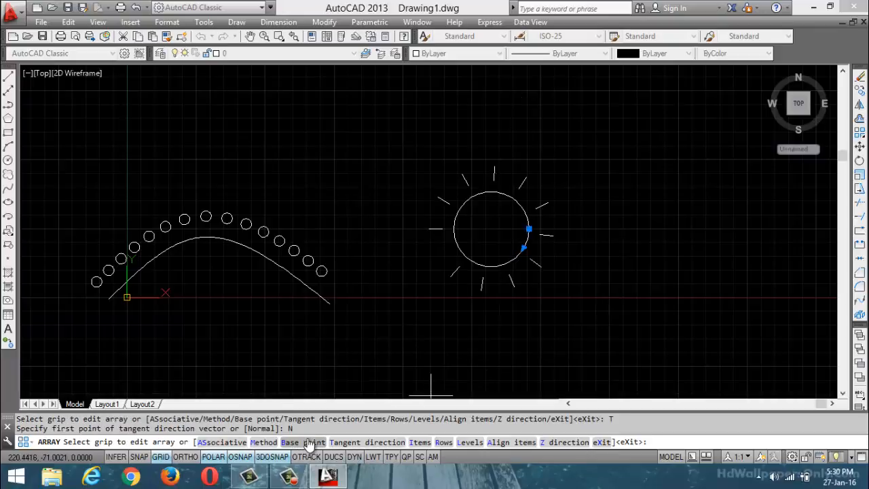
- Define the array's tangent direction with a two-point vector at about 60° picked inside the circle
click(372, 442)
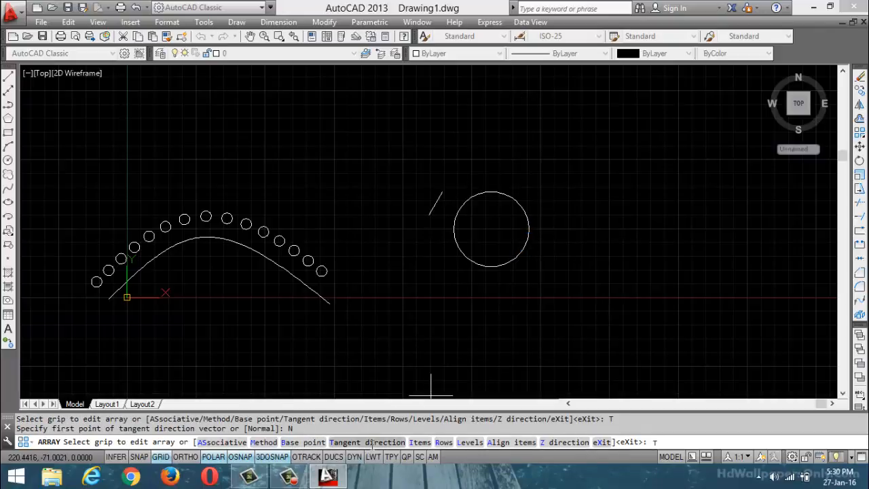
click(467, 232)
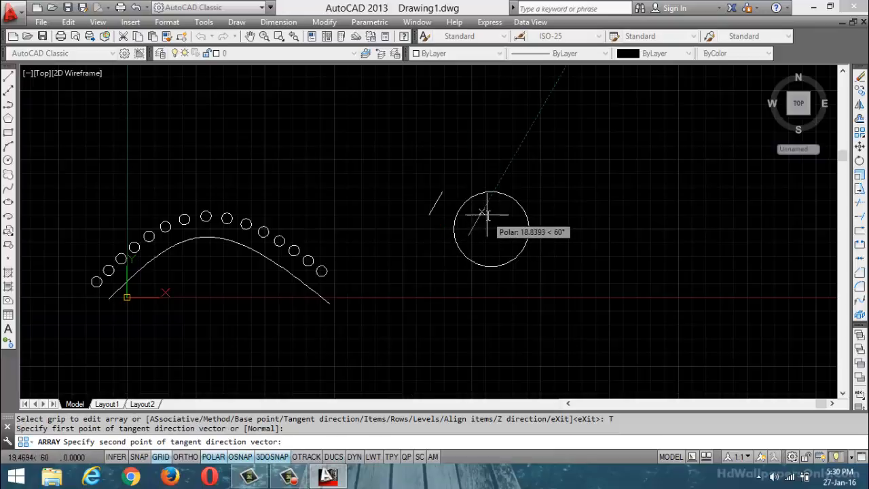
click(486, 216)
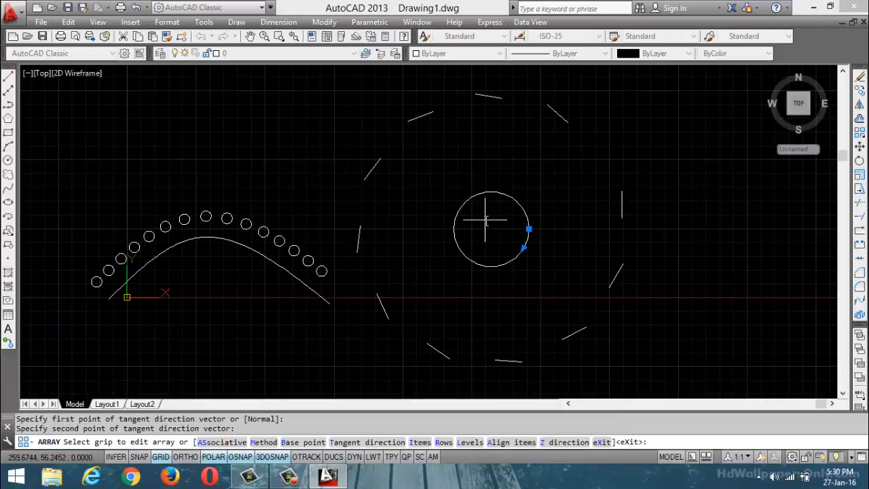
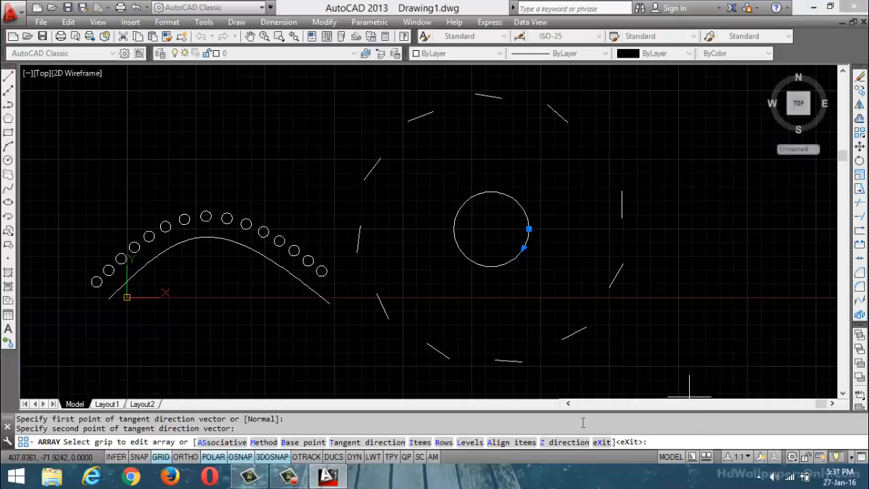
- Give the path array 2 rows spaced 30 apart, keeping the incrementing elevation between rows at 0
click(445, 442)
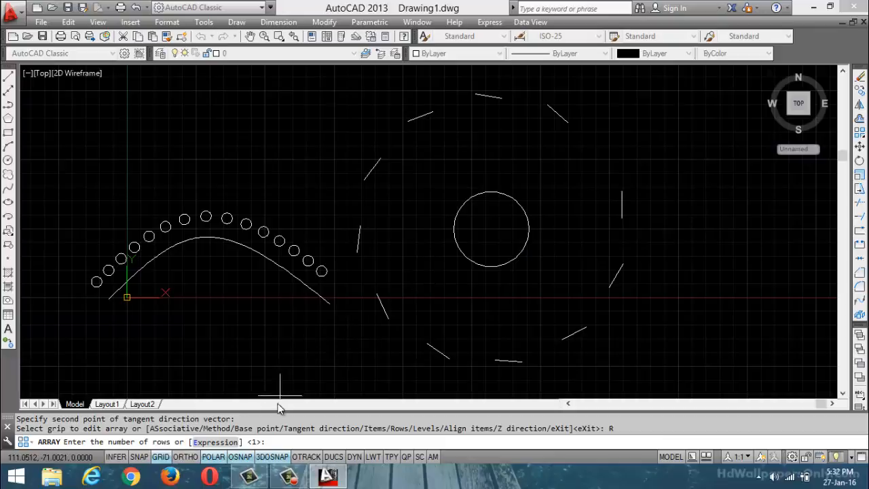
text(2)
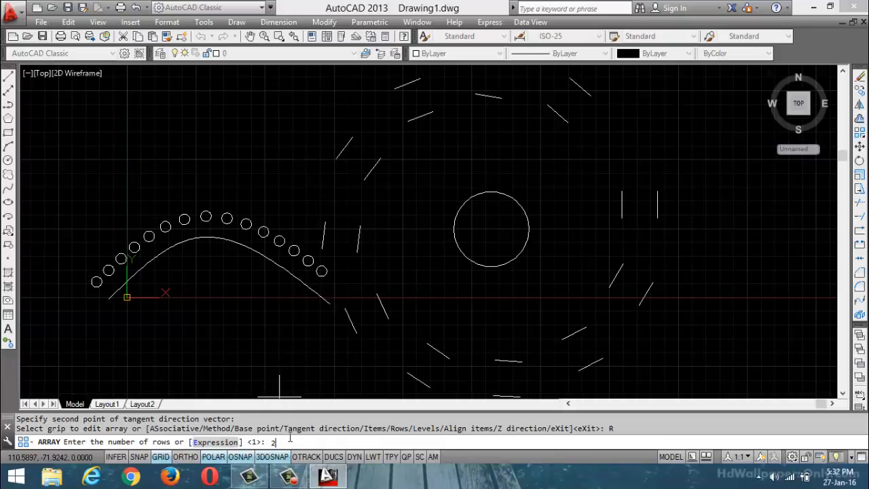
key(Return)
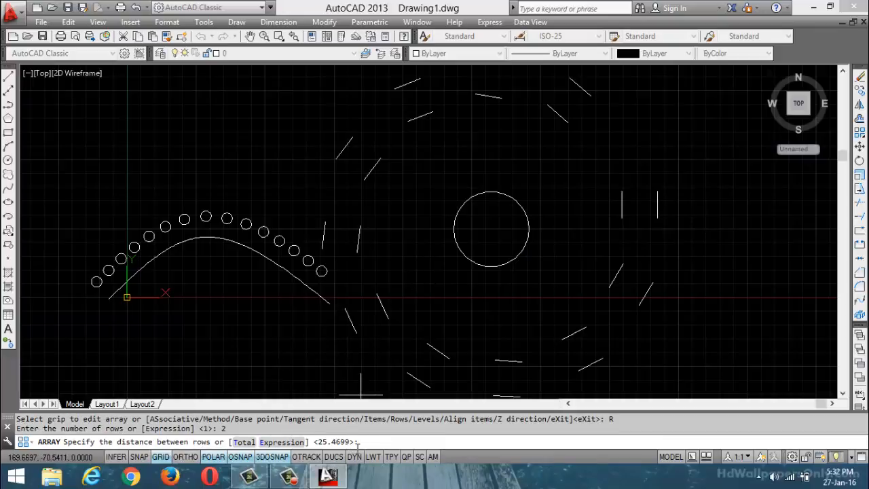
text(30)
key(Return)
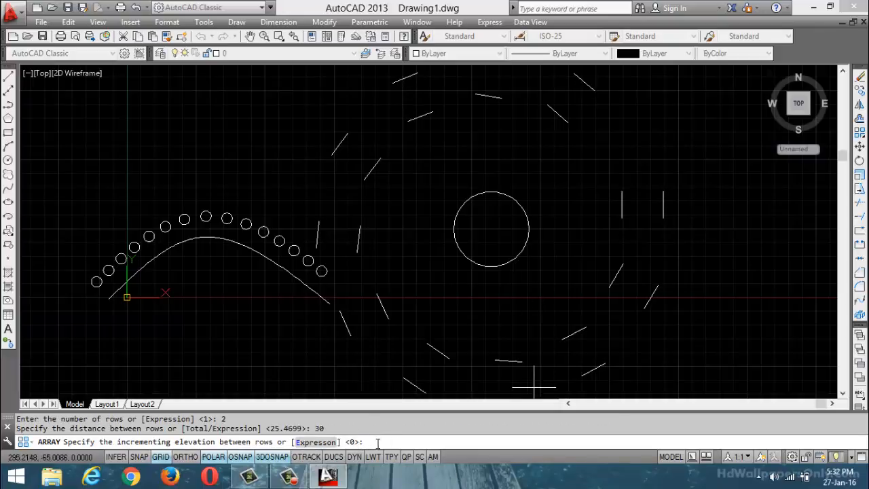
key(Return)
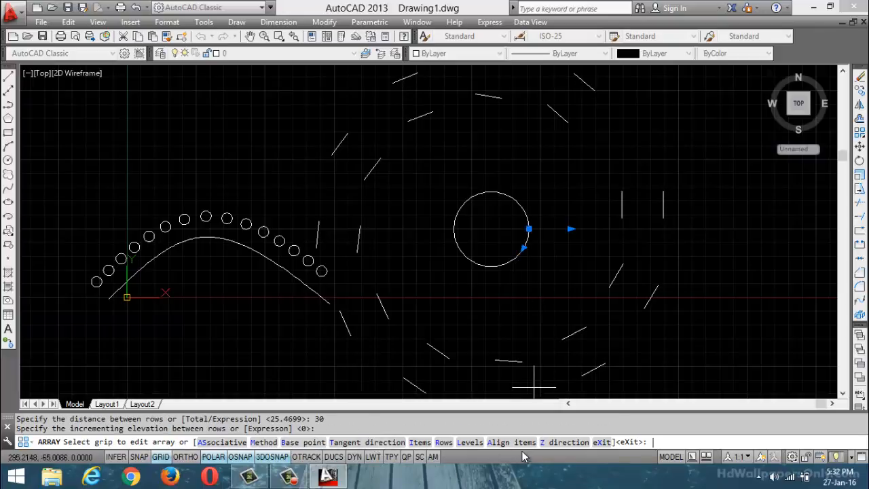
- Give the path array 3 levels spaced 50 apart
click(471, 442)
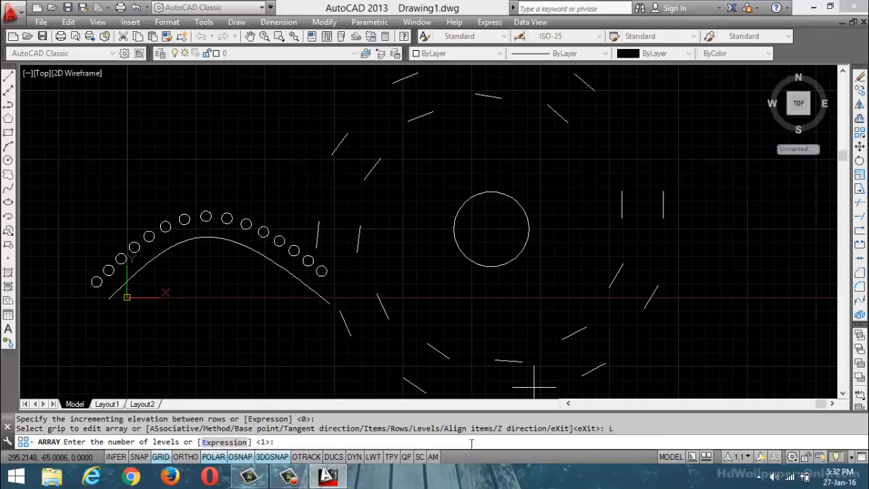
text(3)
key(Return)
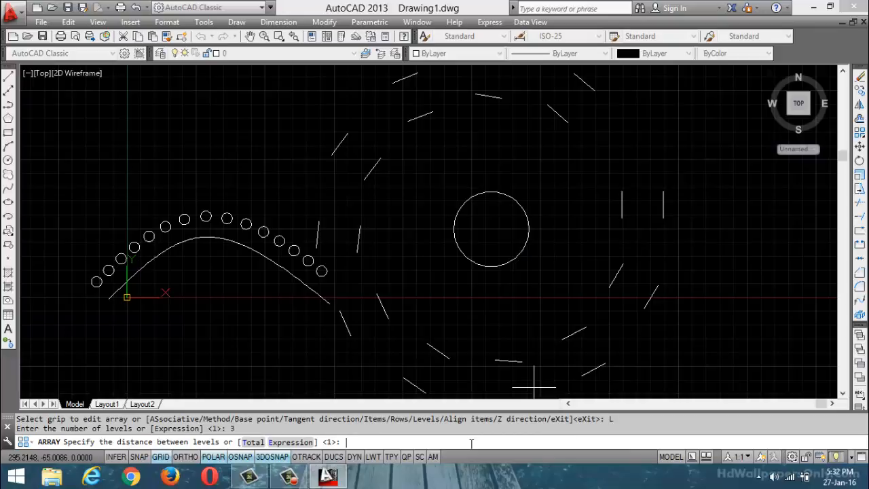
text(50)
key(Return)
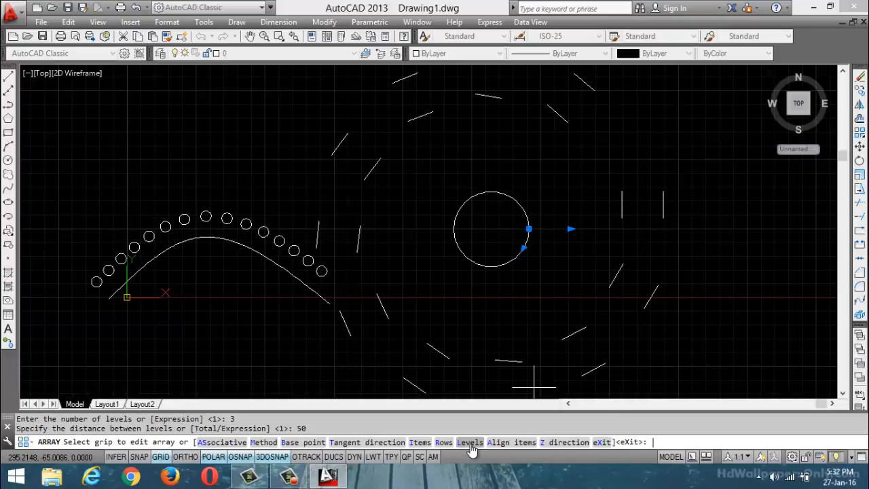
- Maintain the Z direction for all items in the array and finish the array command
click(550, 446)
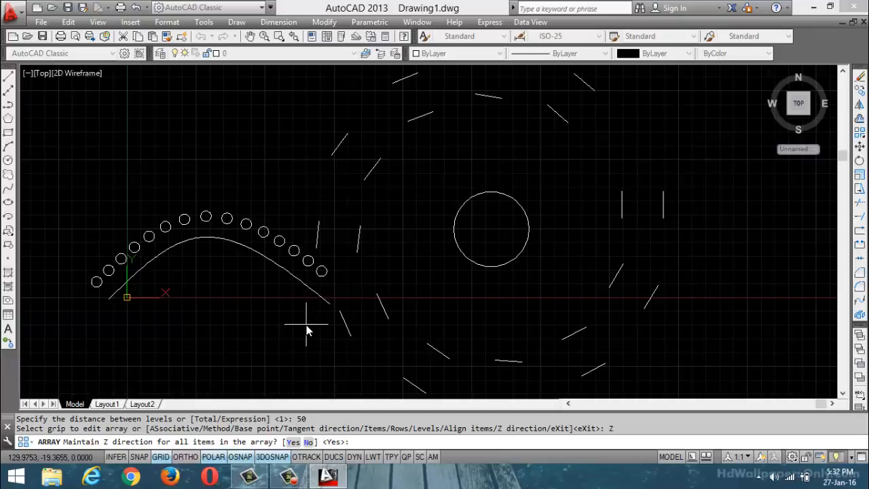
click(292, 442)
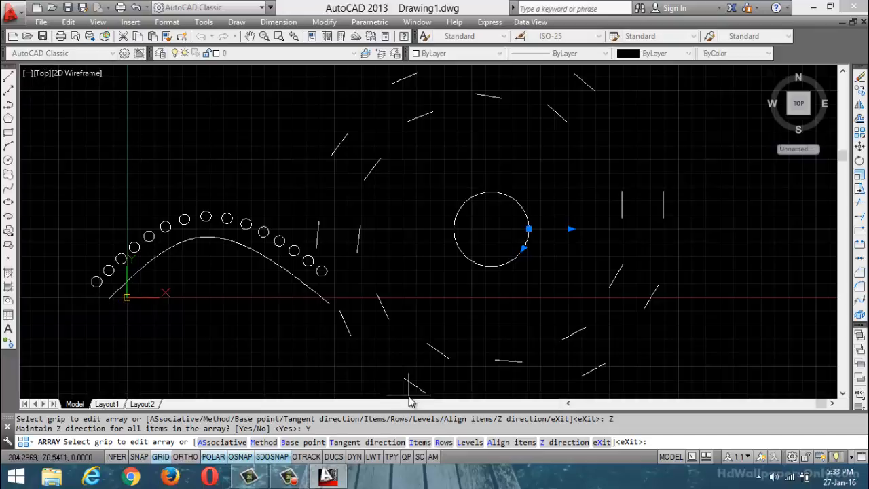
click(601, 442)
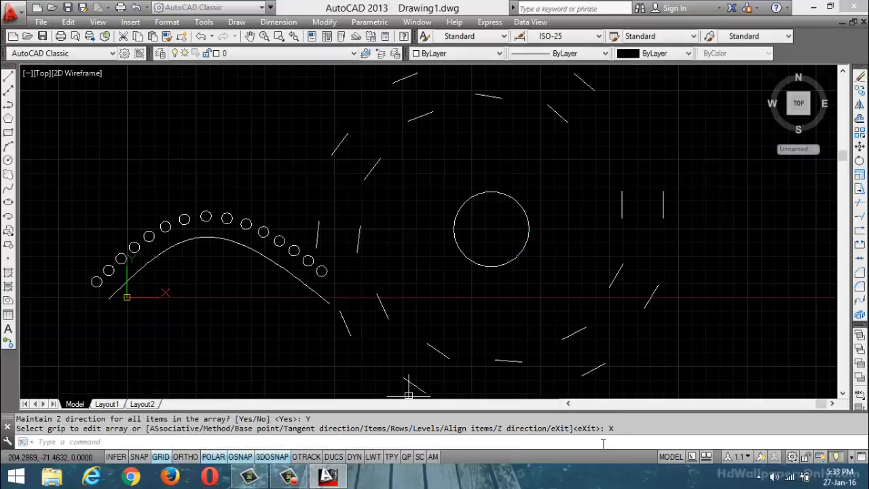
- Switch to the SW Isometric view and orbit the model to examine the path array's rows and levels in 3D
click(41, 73)
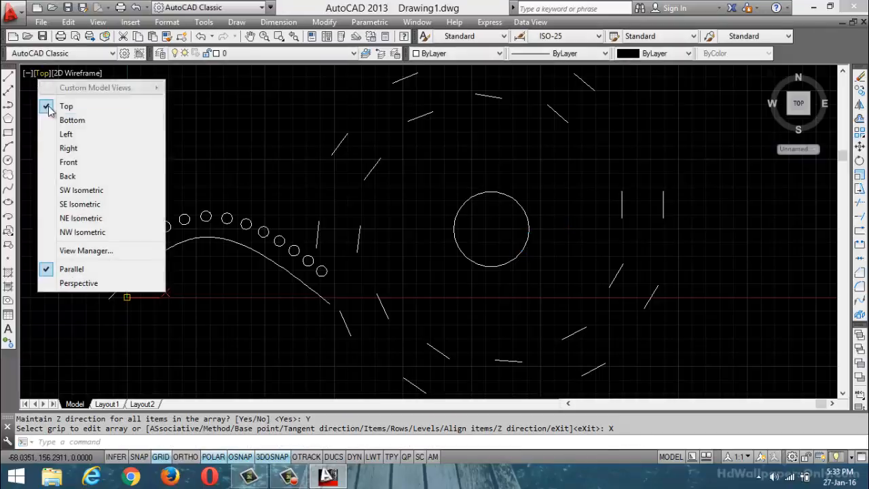
click(78, 195)
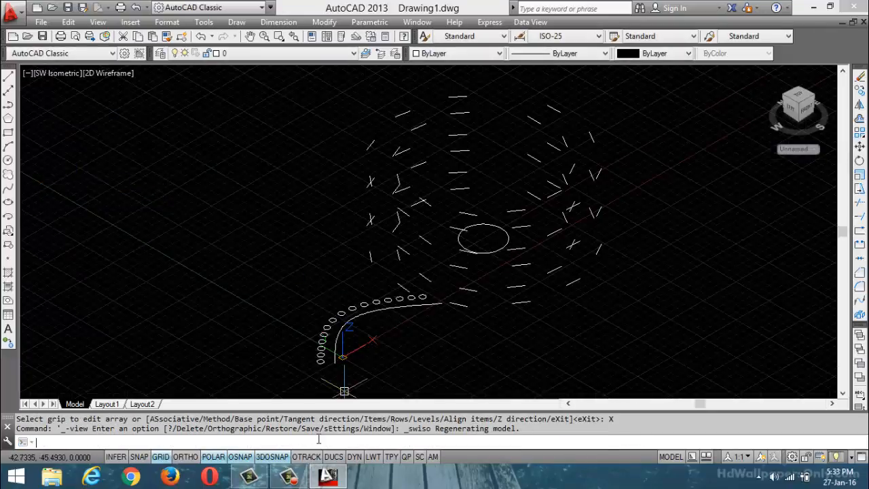
text(orbit)
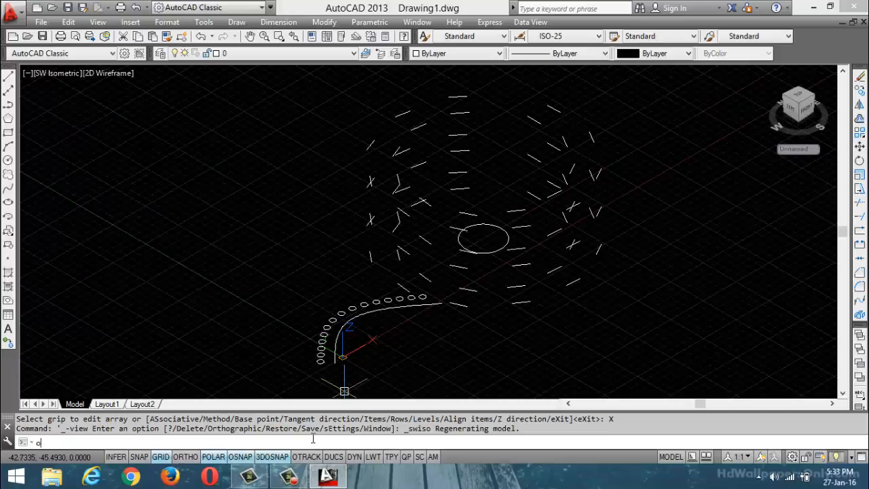
key(Return)
drag(417, 344, 376, 308)
drag(262, 258, 300, 301)
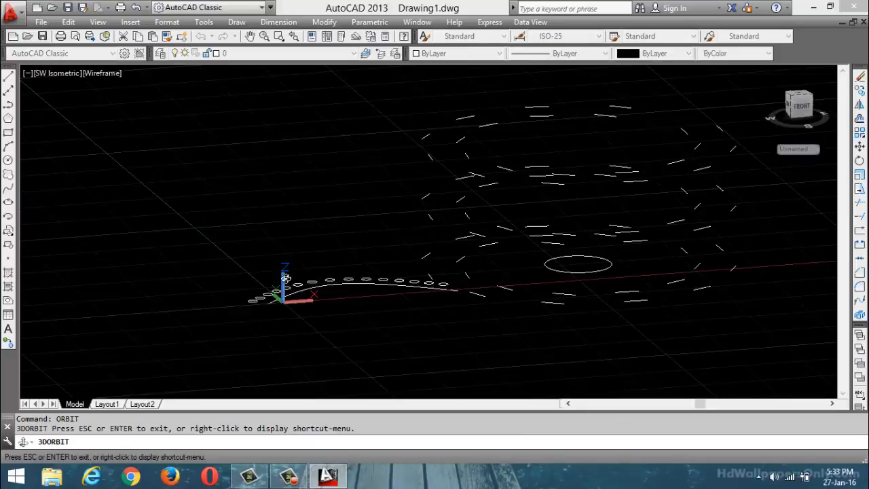
drag(323, 272, 310, 315)
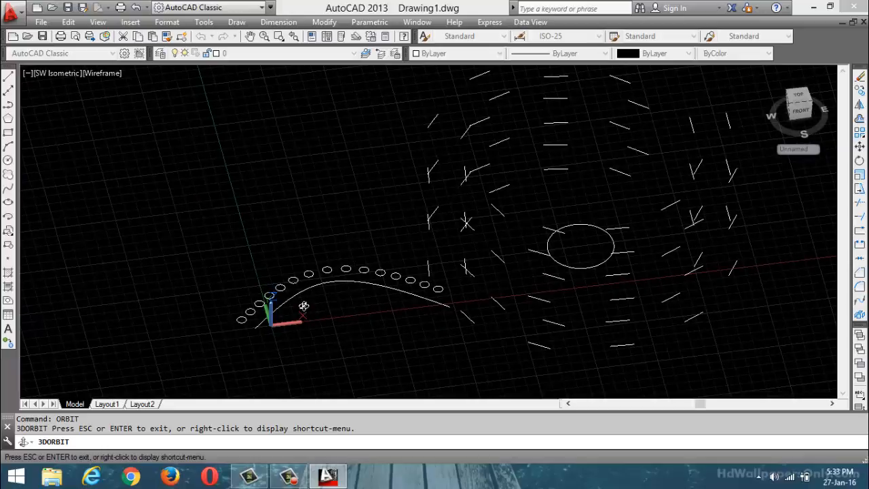
key(Escape)
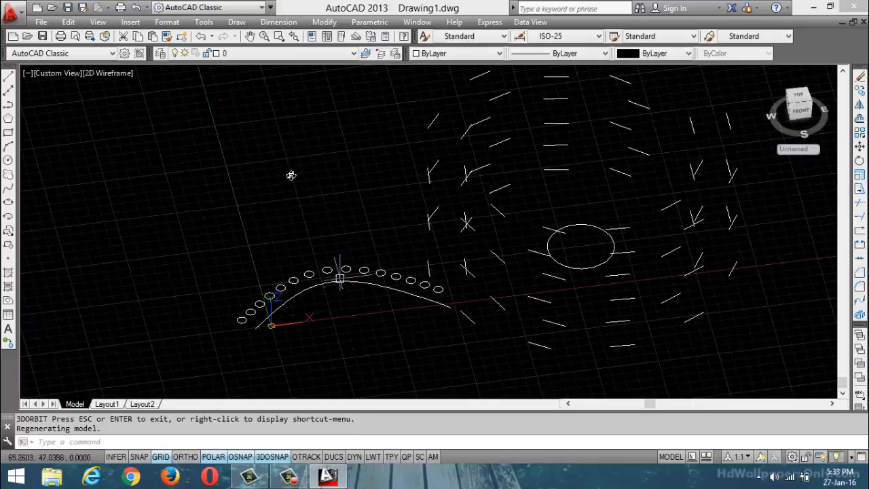
- Return the drawing to the Top view with the curve and both arrays in sight
click(51, 72)
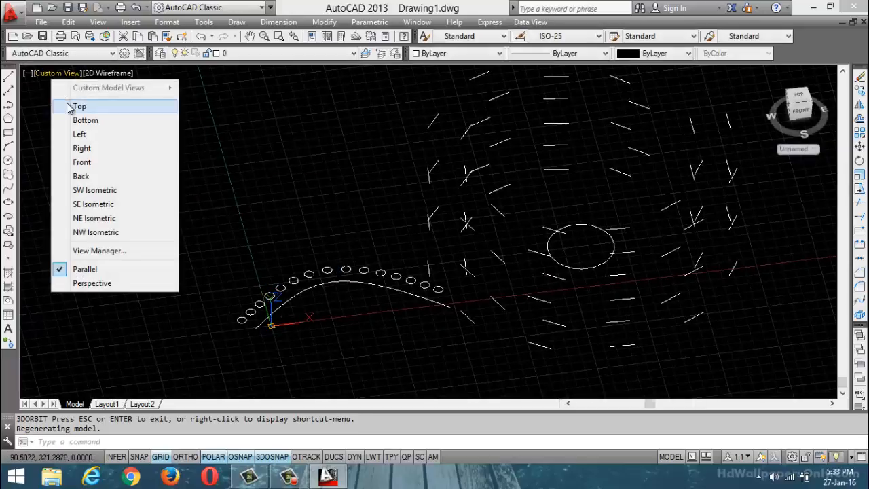
click(78, 106)
scroll(349, 244, down, 3)
scroll(373, 249, up, 2)
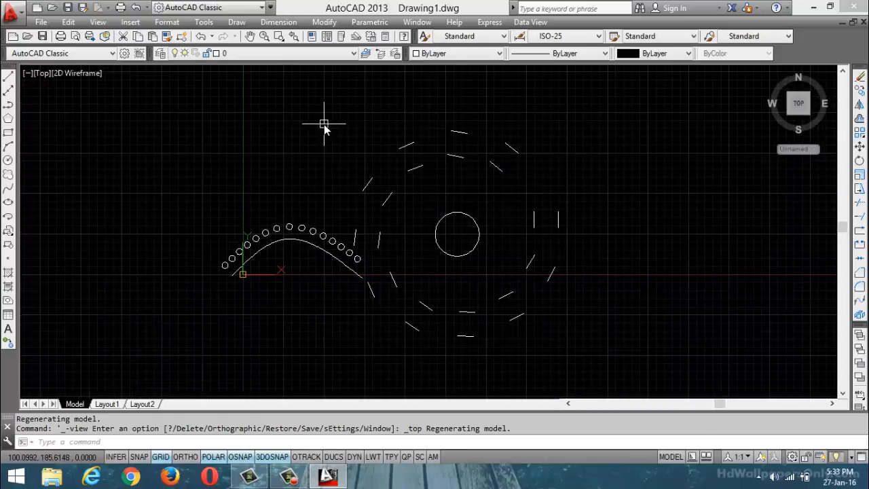
click(294, 481)
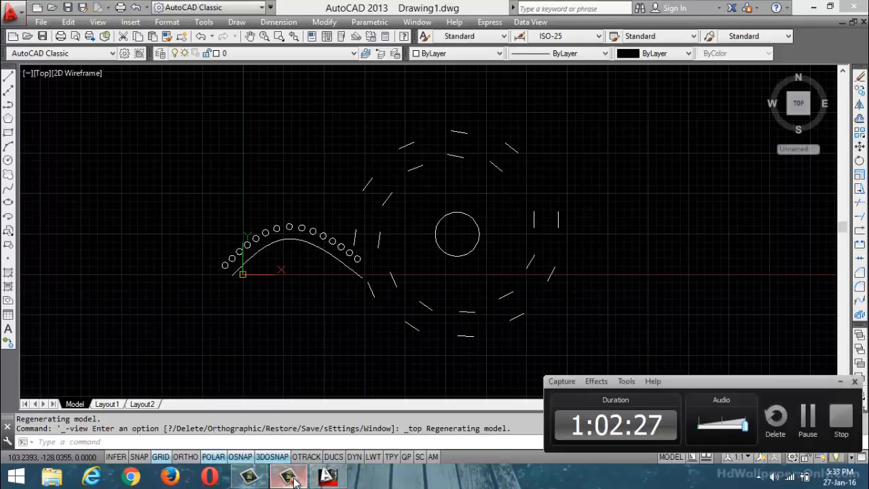
click(808, 418)
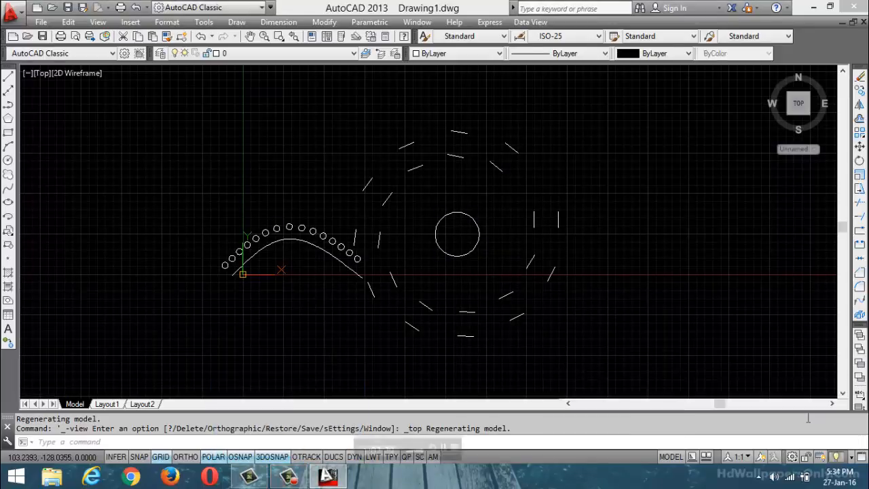
mouse_move(266, 479)
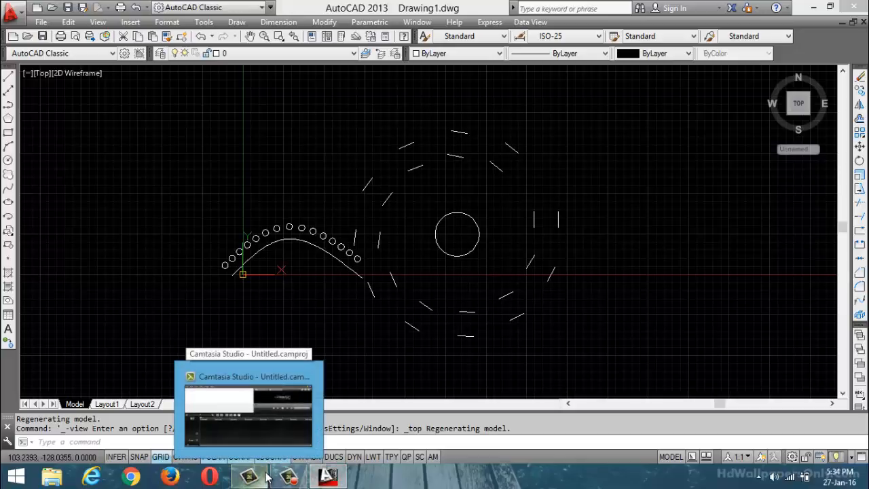
click(289, 478)
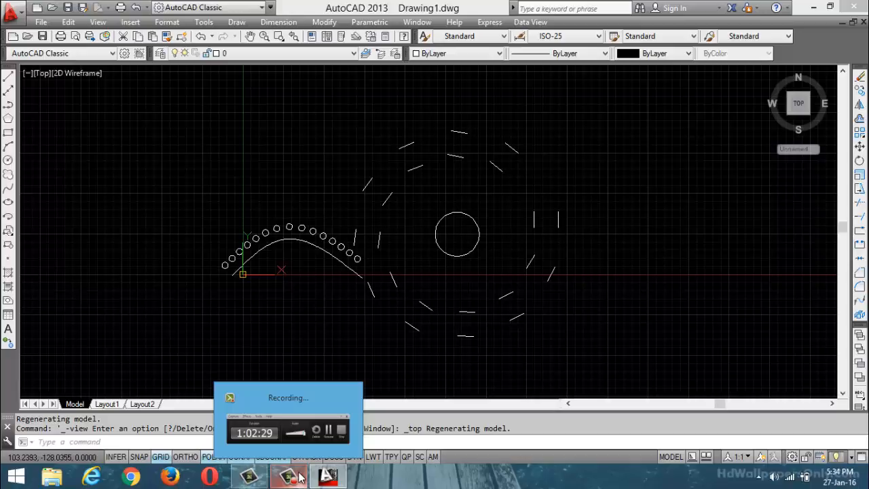
mouse_move(311, 480)
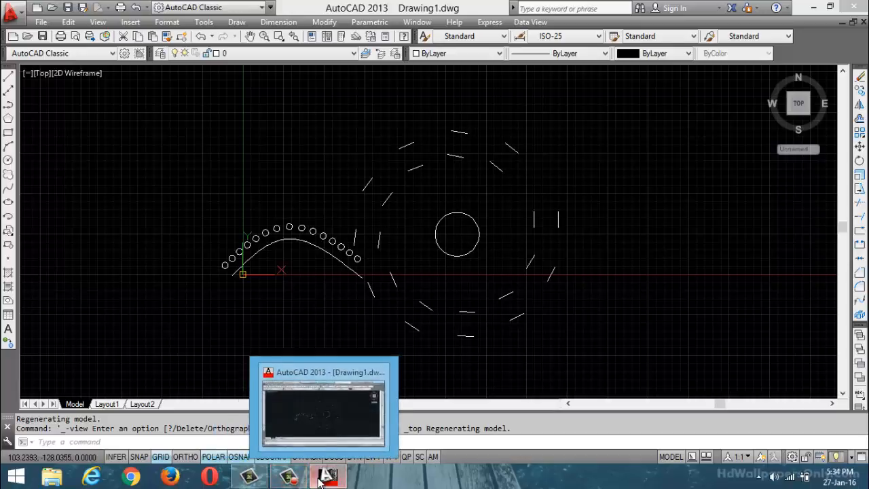